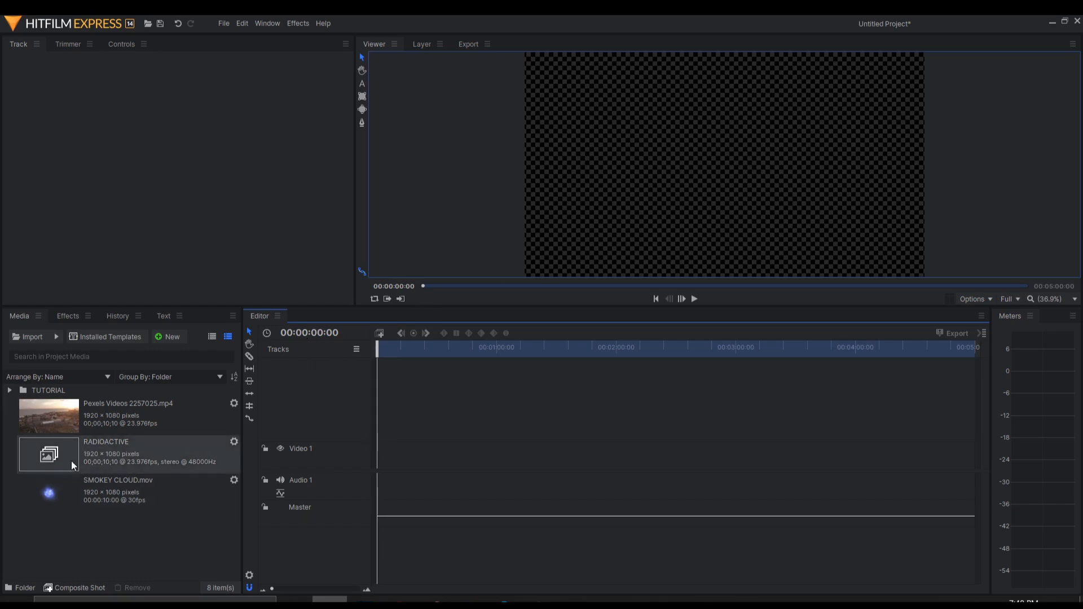
# Step: Open the Pexels Videos 2257025.mp4 media clip for preview
pyautogui.click(73, 421)
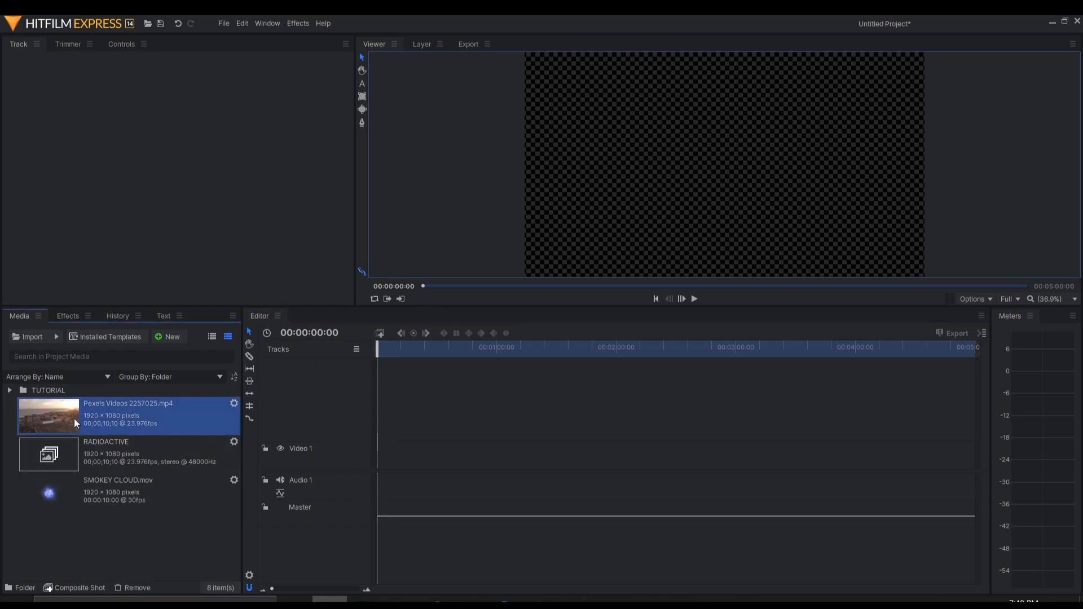
pyautogui.click(61, 45)
pyautogui.scroll(-1, 171, 174)
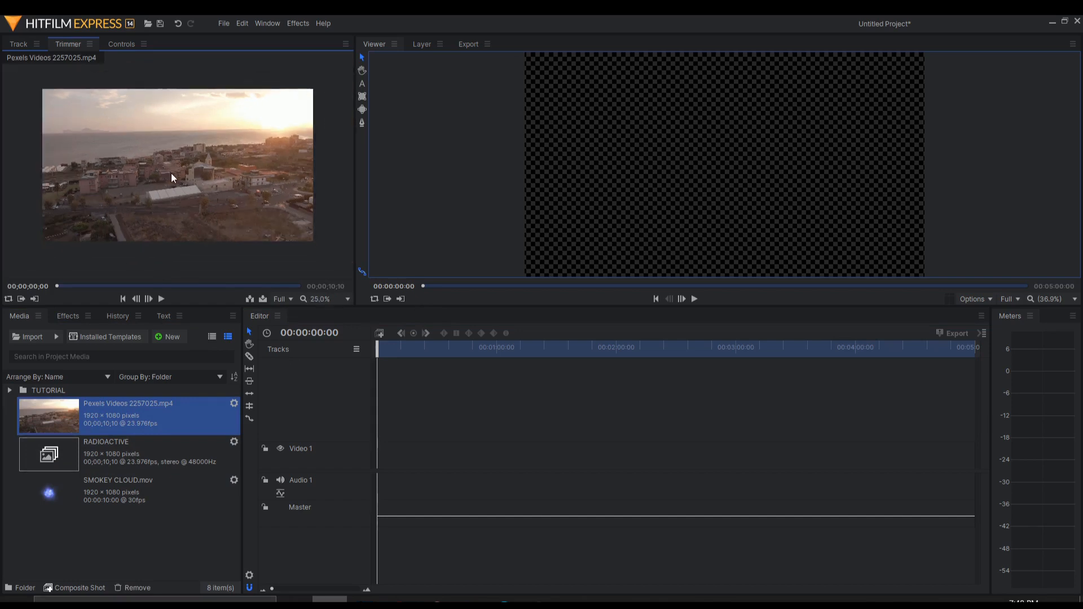
# Step: Open the RADIOACTIVE composite shot, scrub through its timeline and select all its layers to examine the biohazard marker
pyautogui.click(120, 445)
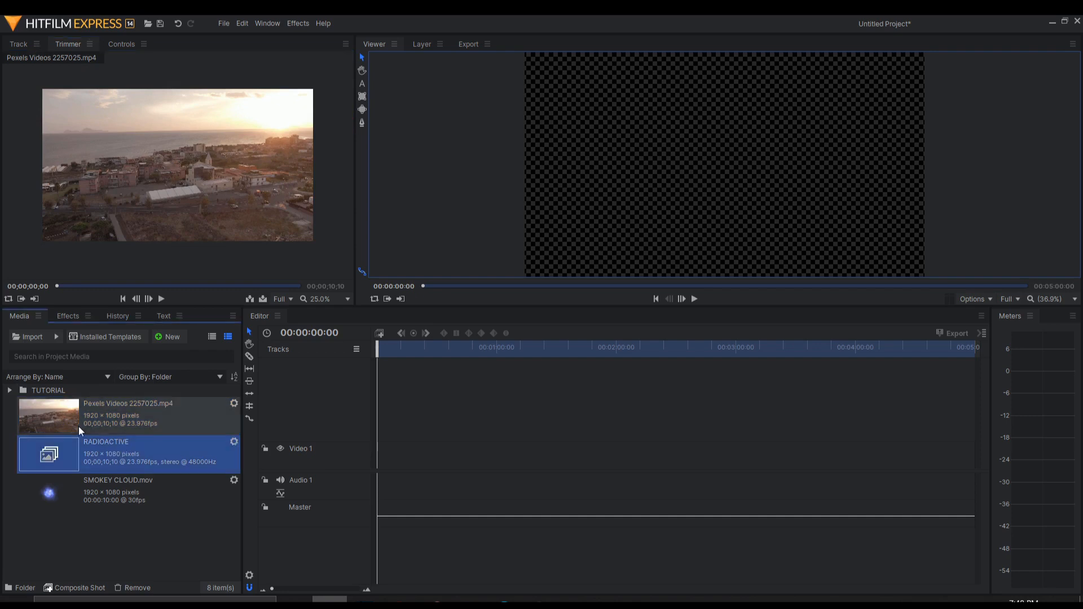
pyautogui.doubleClick(79, 455)
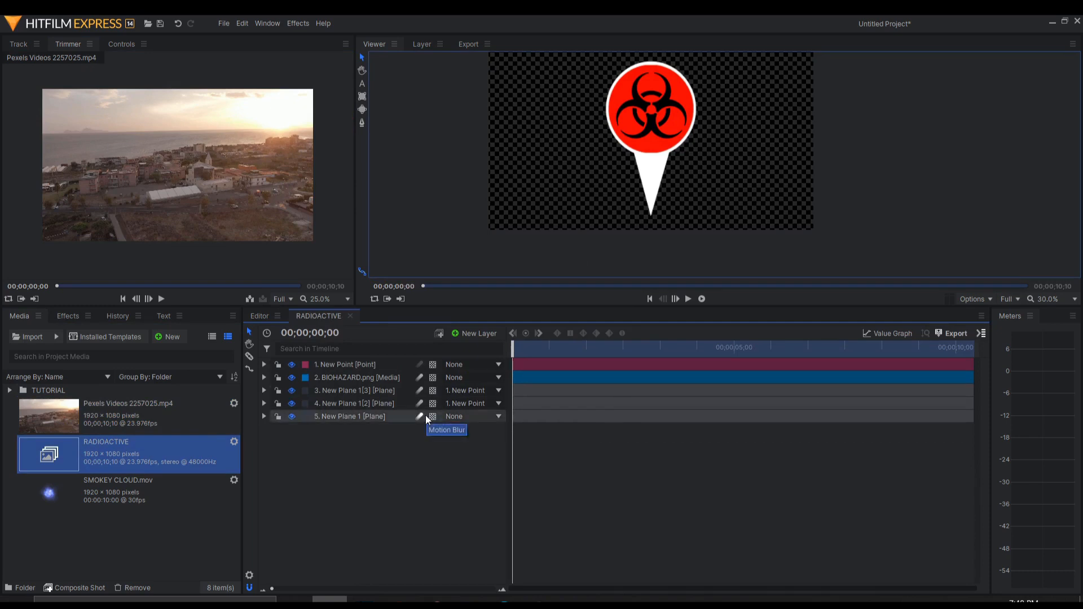
pyautogui.moveTo(530, 347); pyautogui.dragTo(688, 347)
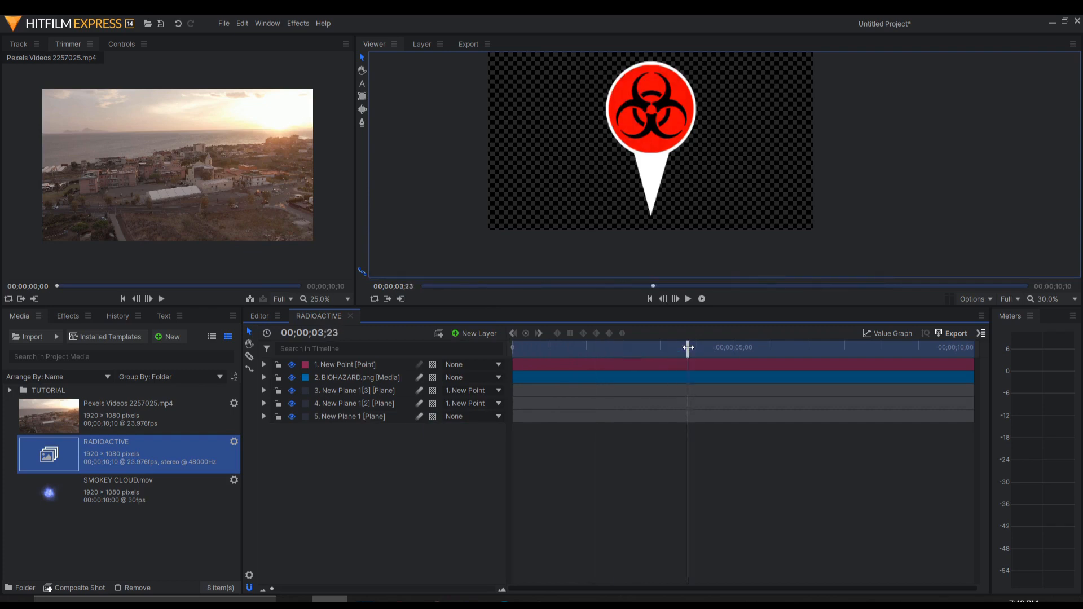
pyautogui.click(733, 347)
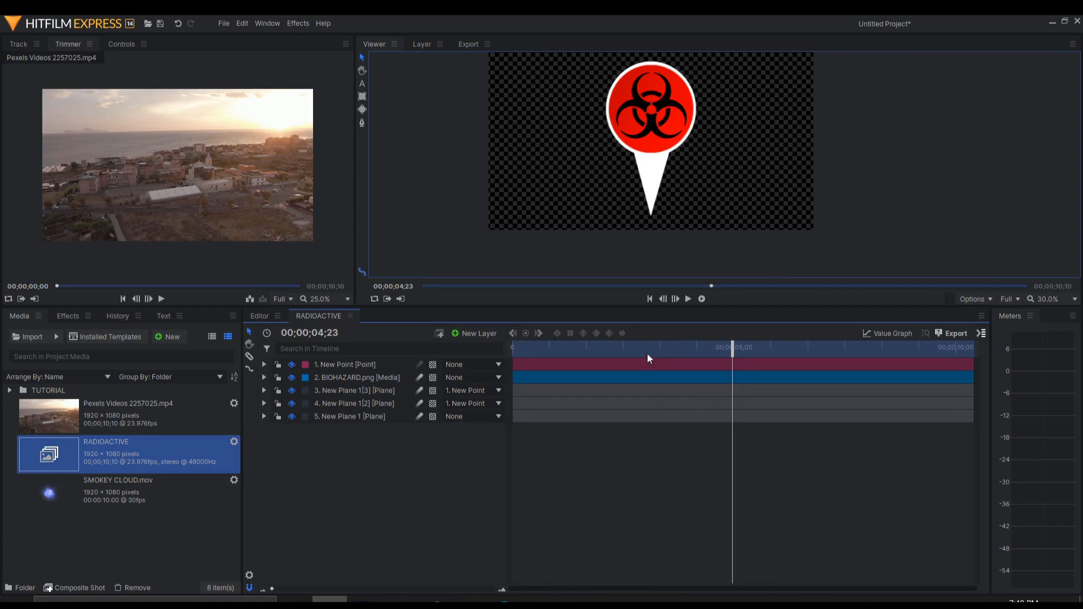
pyautogui.moveTo(648, 354); pyautogui.dragTo(736, 359)
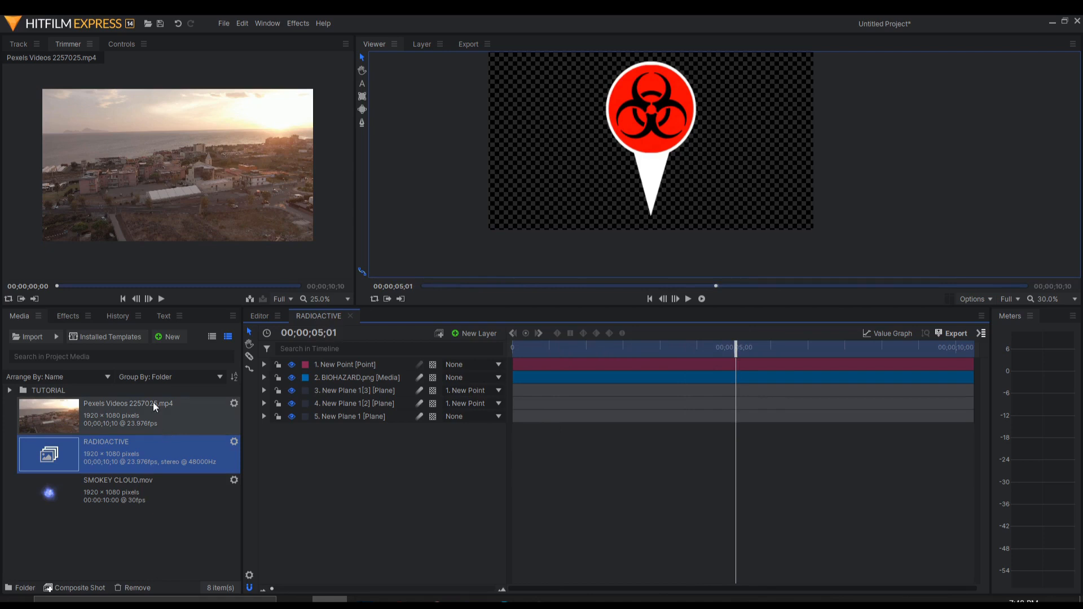
pyautogui.moveTo(526, 351); pyautogui.dragTo(507, 354)
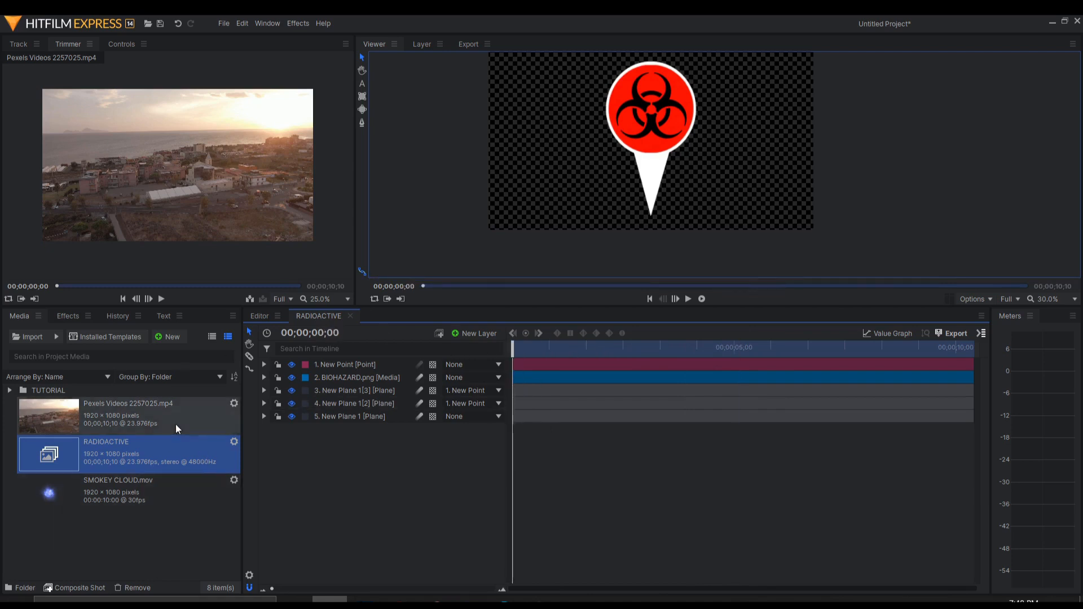
pyautogui.moveTo(343, 458); pyautogui.dragTo(317, 355)
pyautogui.moveTo(581, 348); pyautogui.dragTo(973, 349)
pyautogui.moveTo(858, 359); pyautogui.dragTo(753, 350)
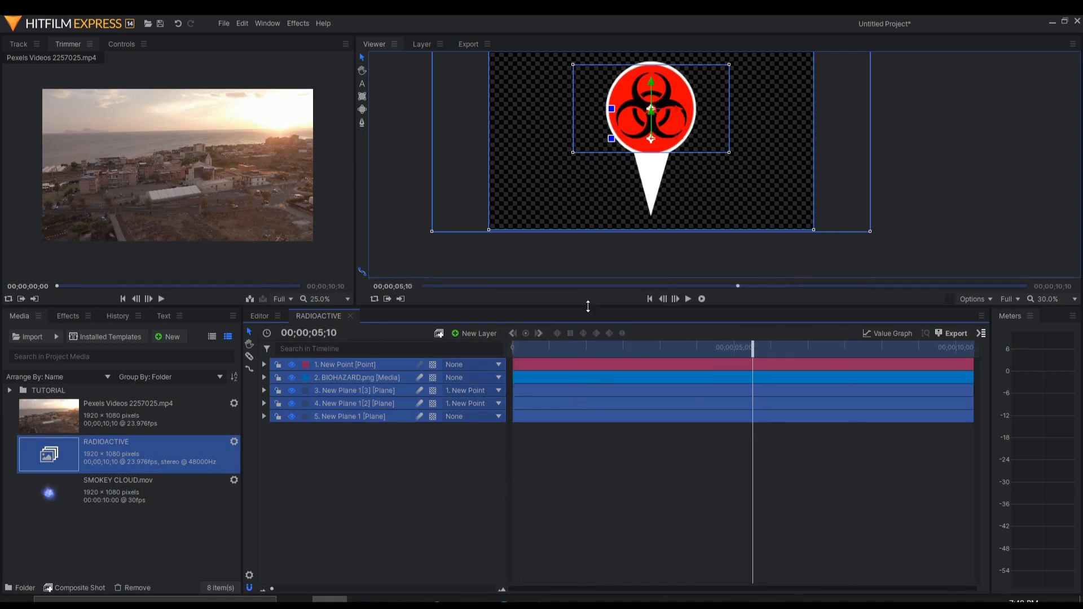
# Step: Compare the look of the New Plane 1[3] layer with its Lightsword (Glow Only) effect disabled and enabled
pyautogui.click(264, 391)
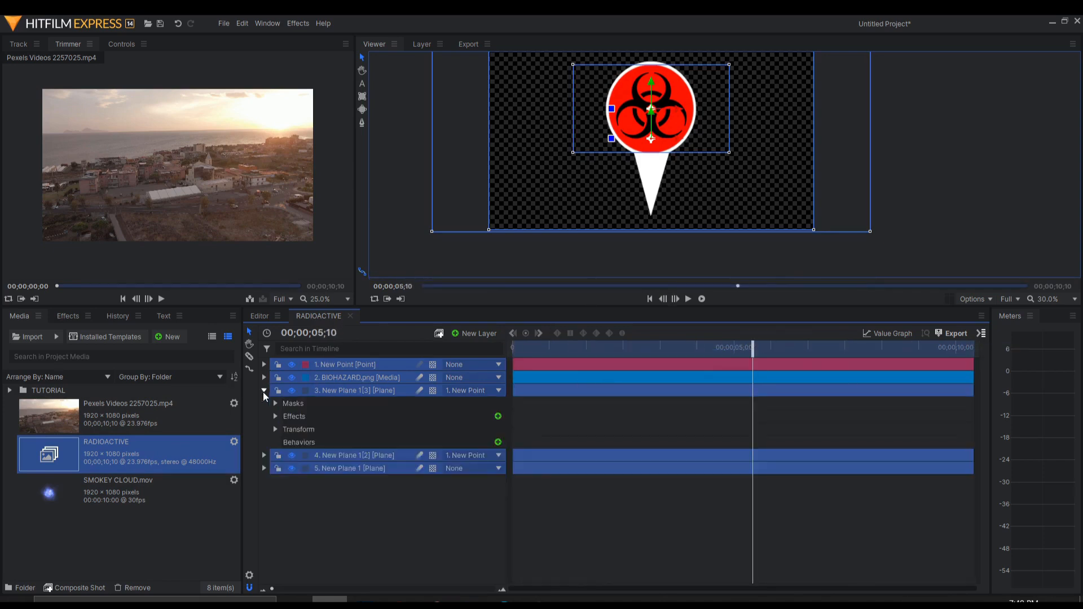
pyautogui.click(363, 390)
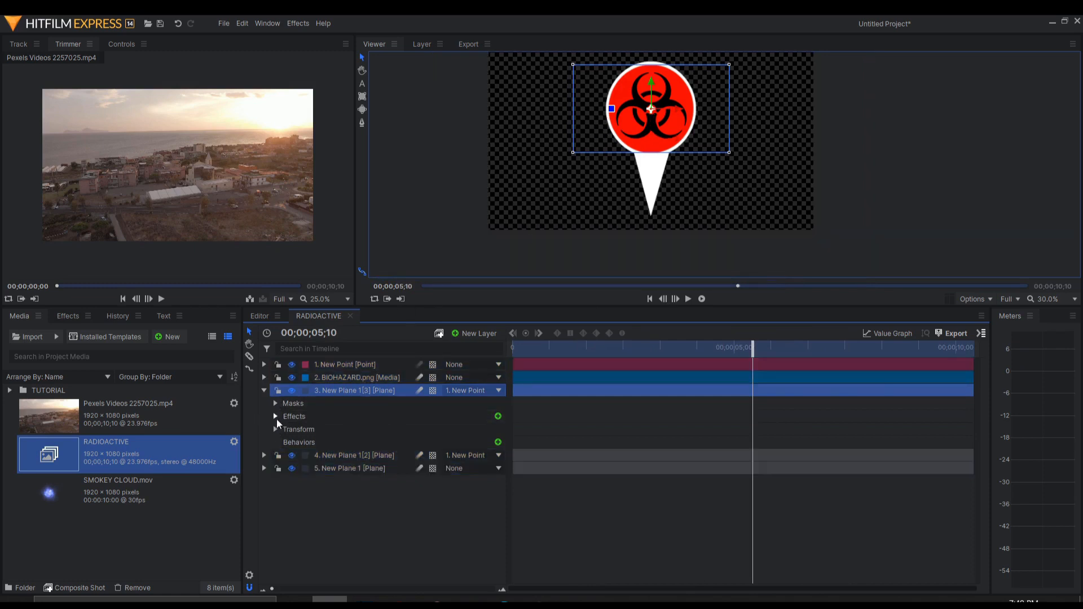
pyautogui.click(275, 417)
pyautogui.click(304, 431)
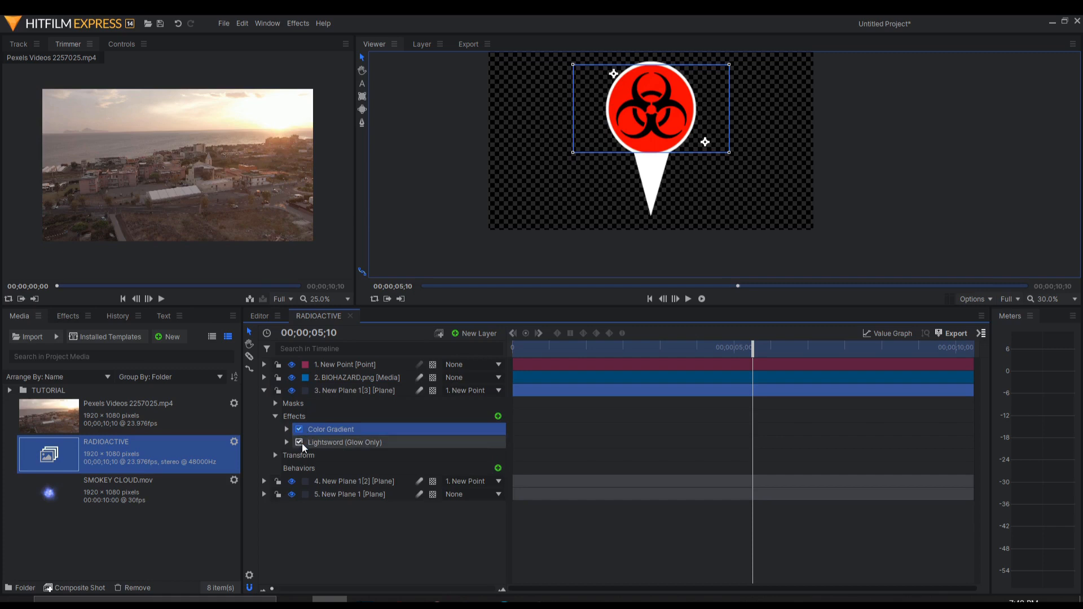
pyautogui.click(300, 443)
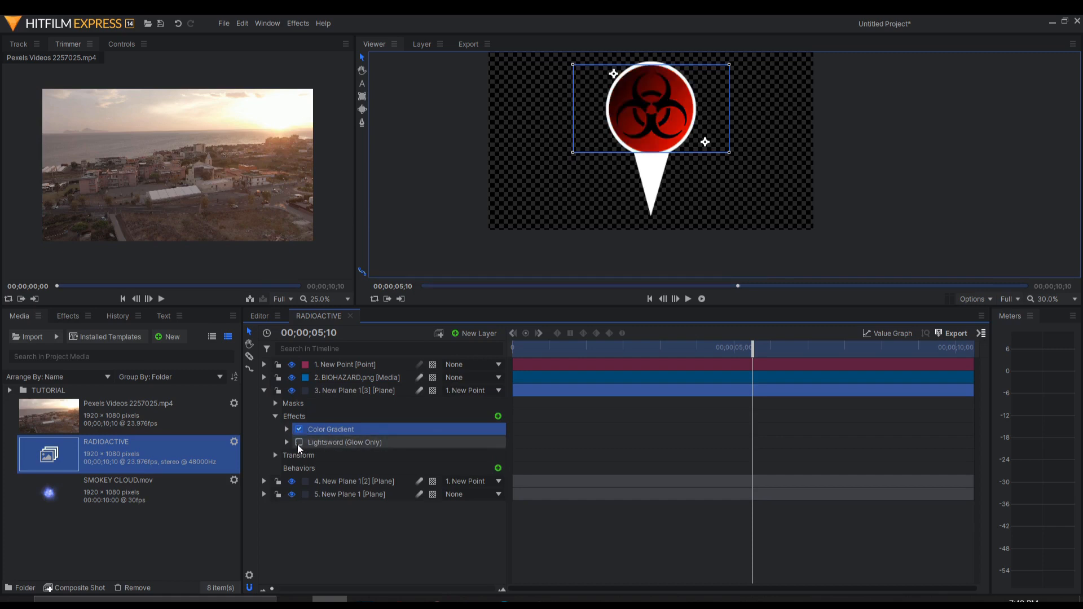
pyautogui.moveTo(592, 344); pyautogui.dragTo(400, 351)
pyautogui.press('space')
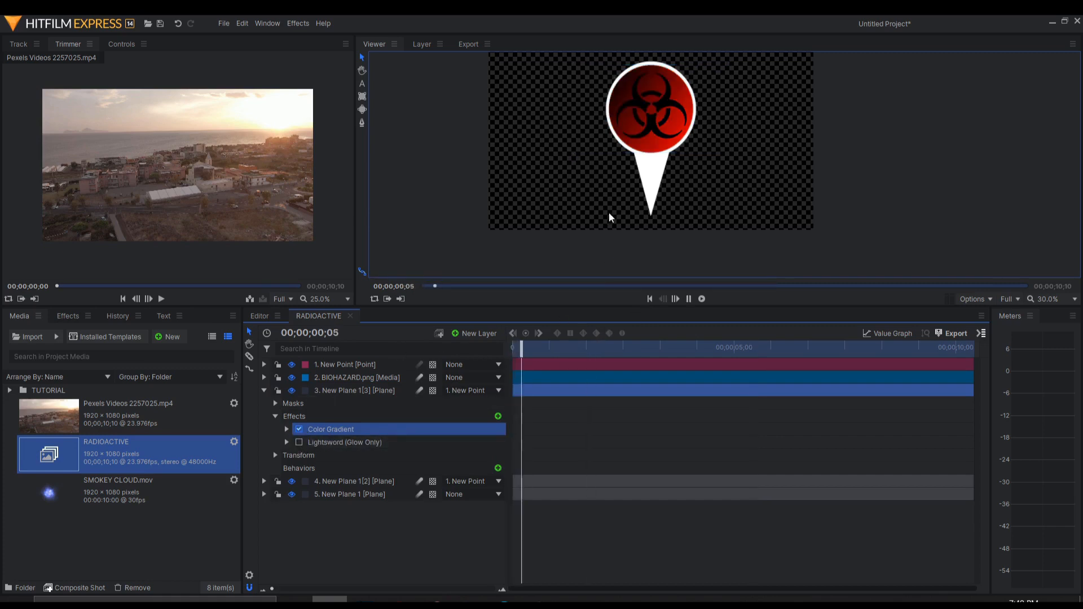
pyautogui.press('space')
pyautogui.click(299, 443)
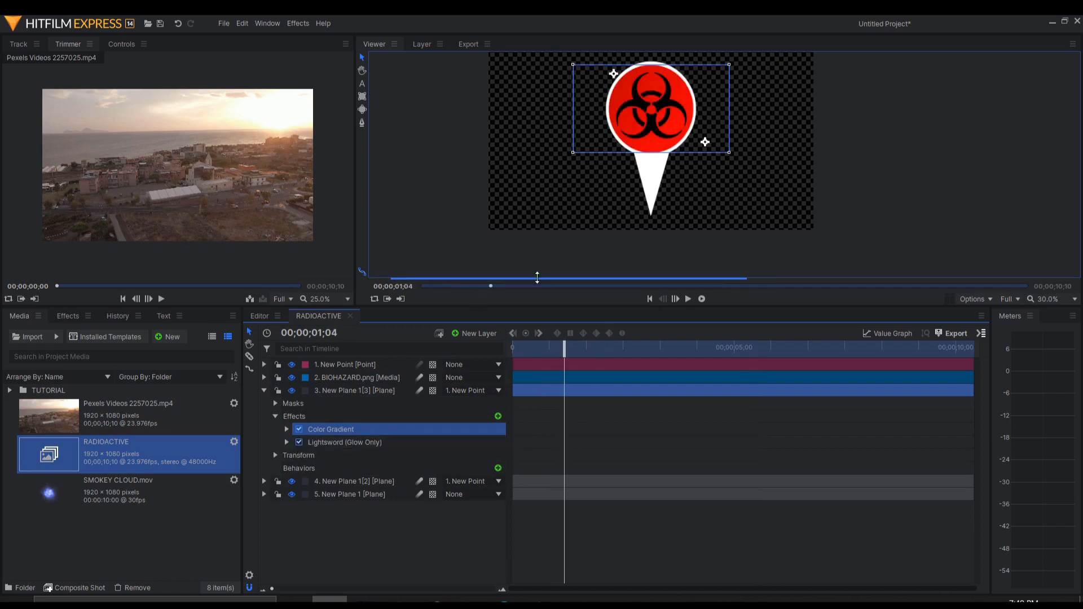
pyautogui.click(264, 390)
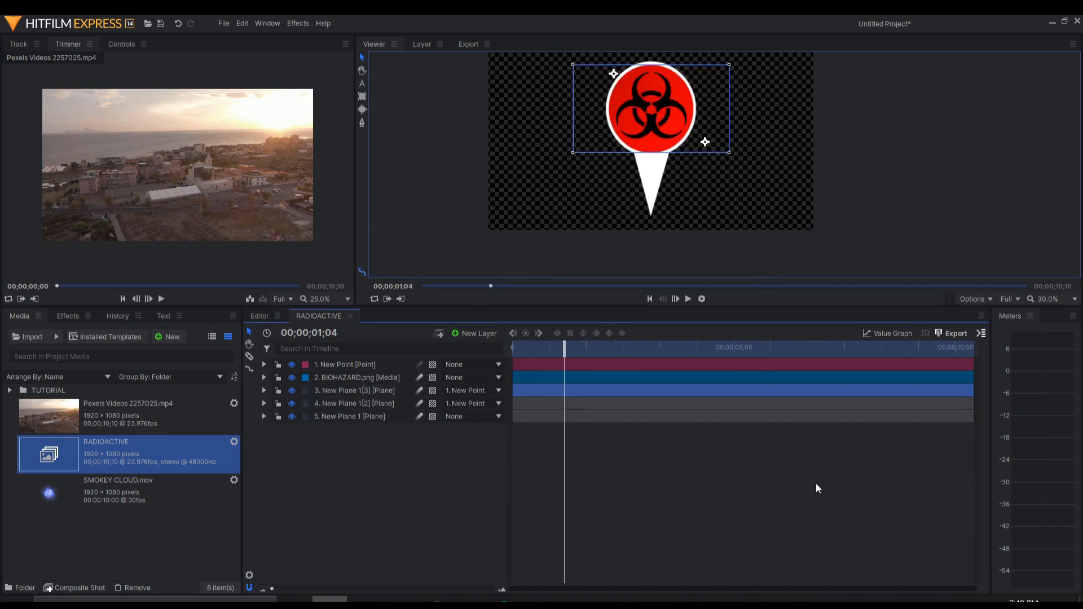
# Step: Play the RADIOACTIVE composite shot from its start and preview the SMOKEY CLOUD.mov clip
pyautogui.moveTo(564, 347); pyautogui.dragTo(512, 345)
pyautogui.press('space')
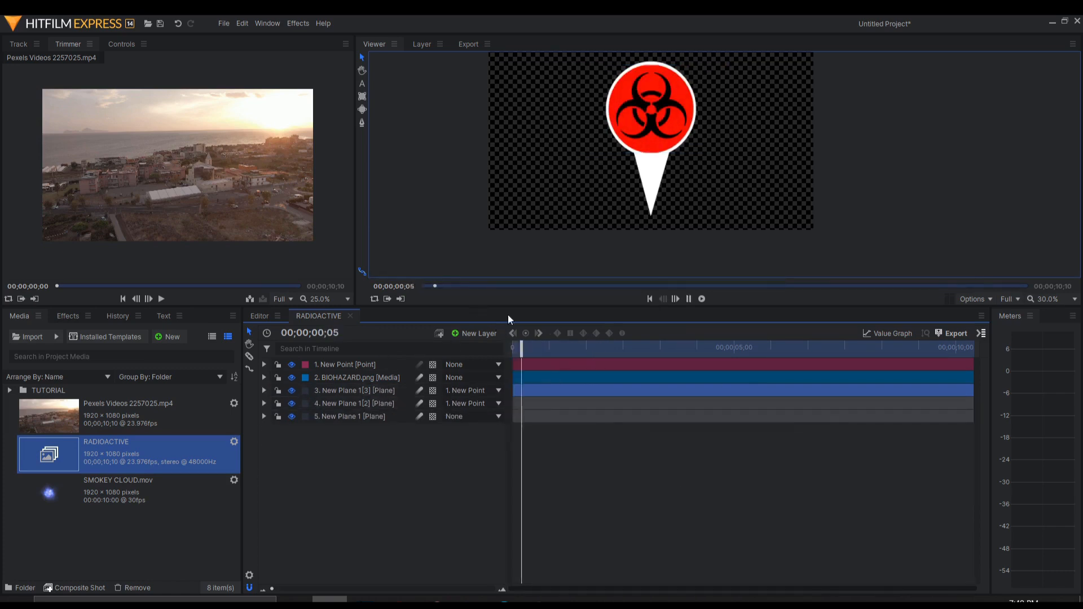
pyautogui.press('space')
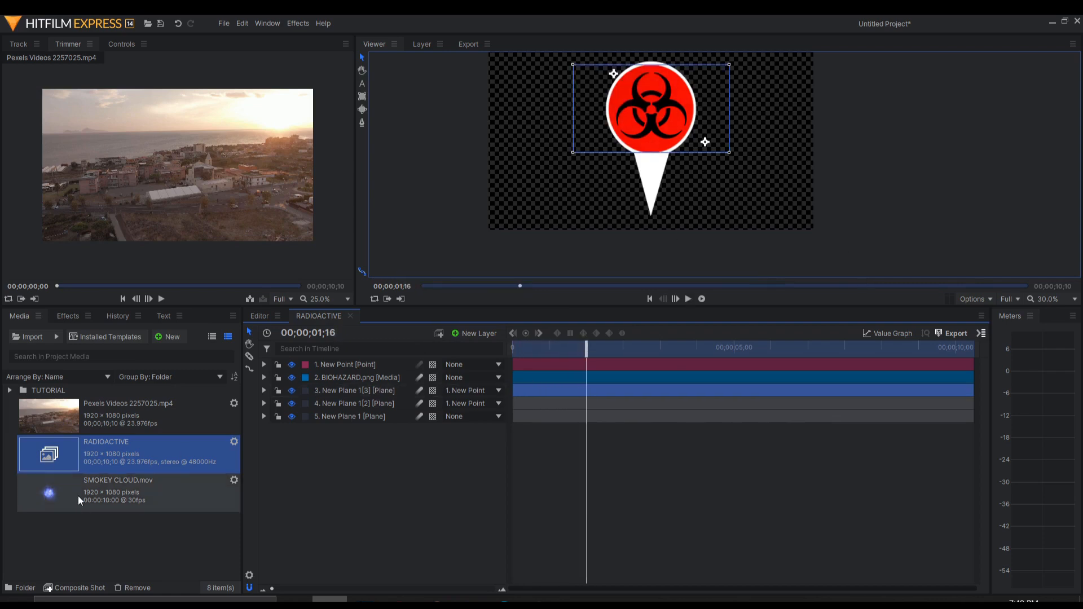
pyautogui.click(78, 495)
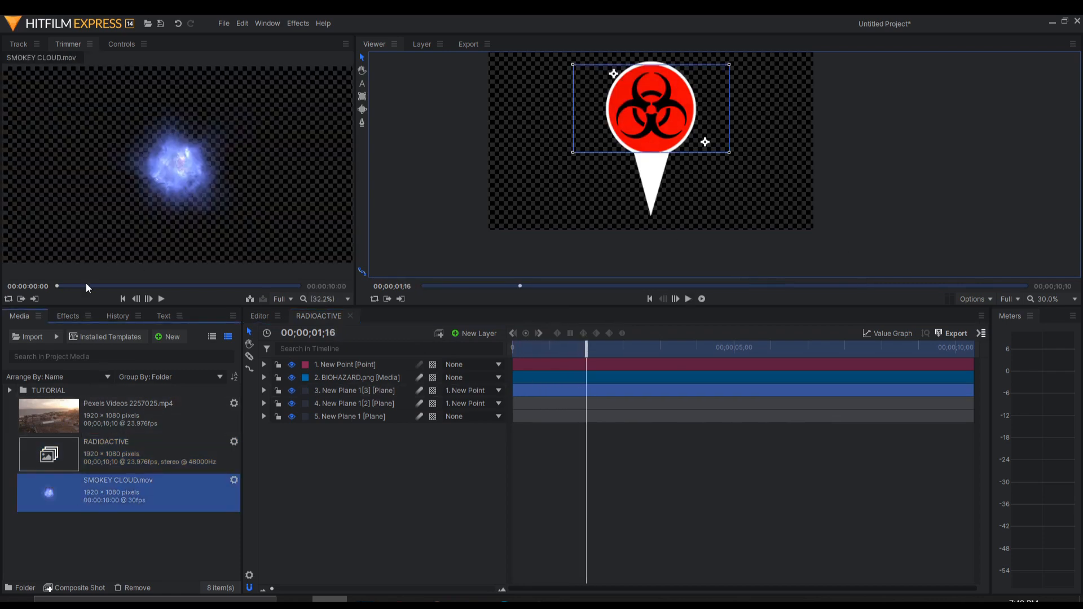
pyautogui.moveTo(83, 283); pyautogui.dragTo(2, 296)
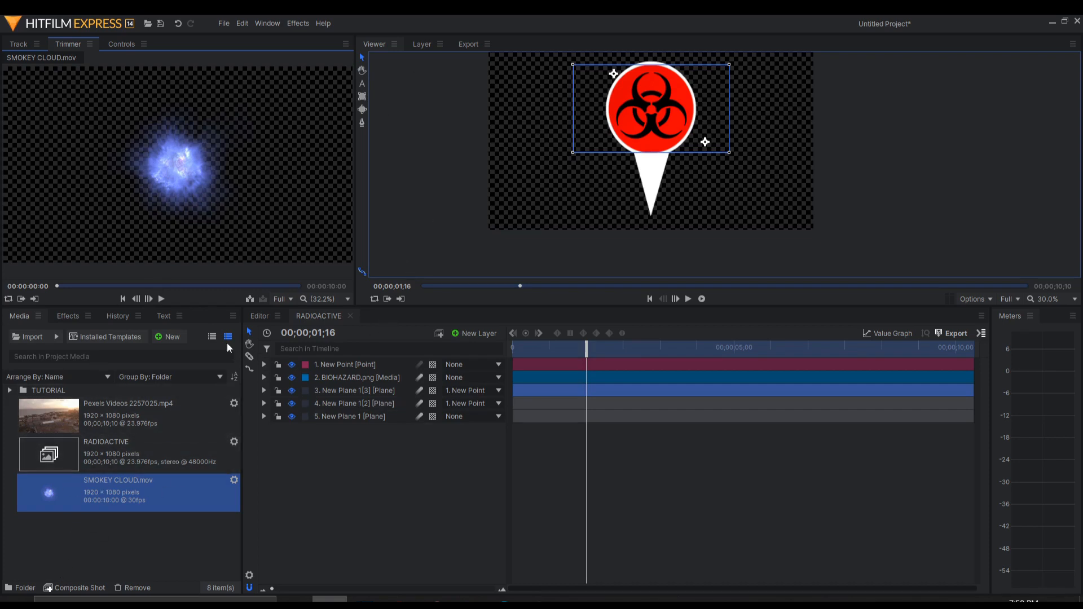
# Step: Close the RADIOACTIVE timeline and create a 1080p Full HD, 30 fps composite shot named PLAGUE INC
pyautogui.click(349, 316)
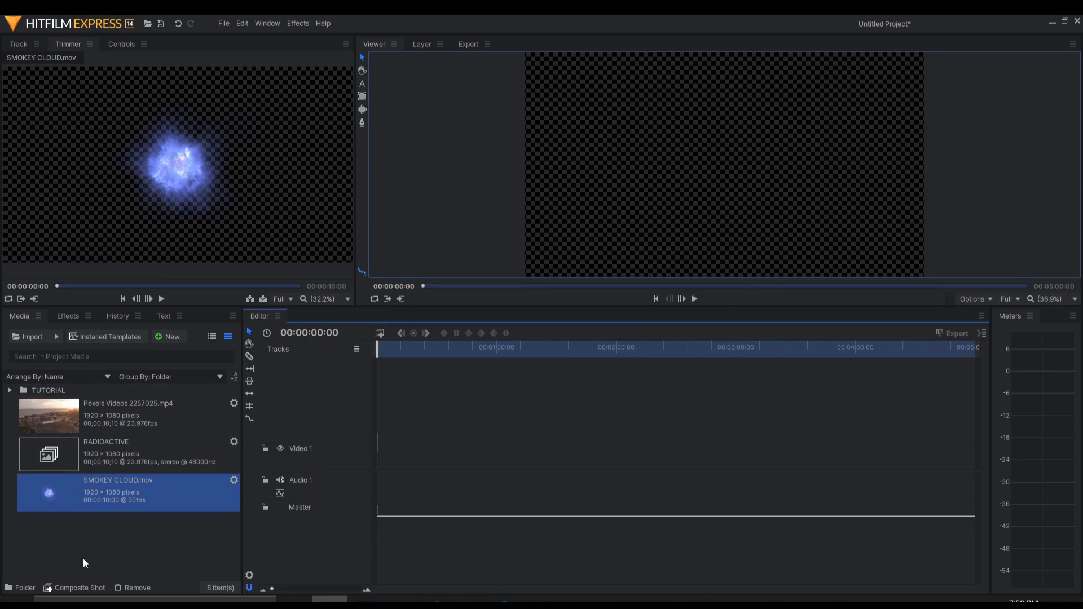
pyautogui.click(63, 588)
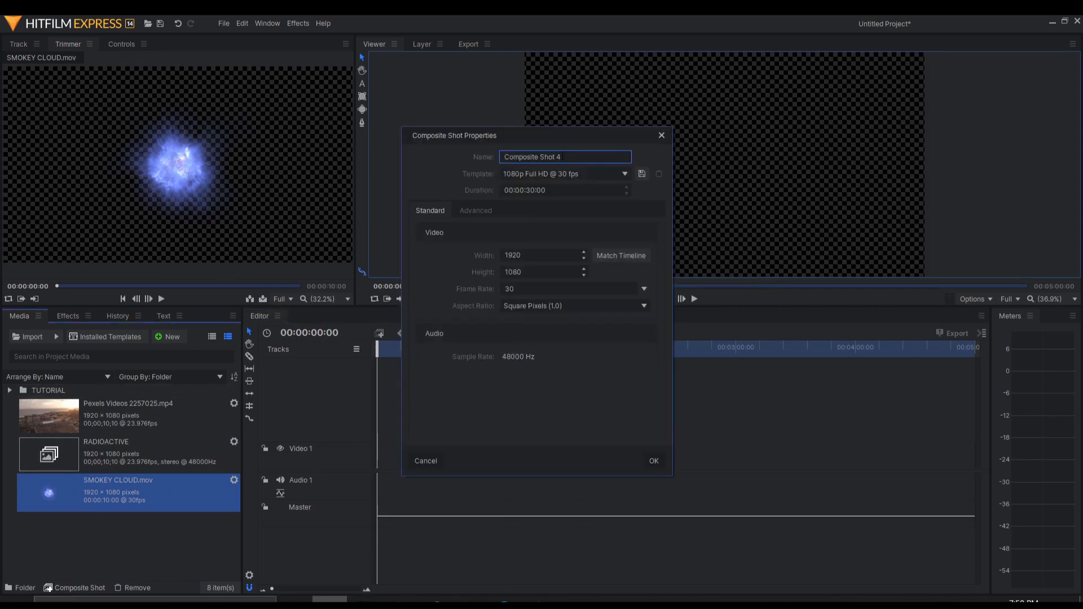
pyautogui.hotkey('ctrl', 'a')
pyautogui.press('BackSpace')
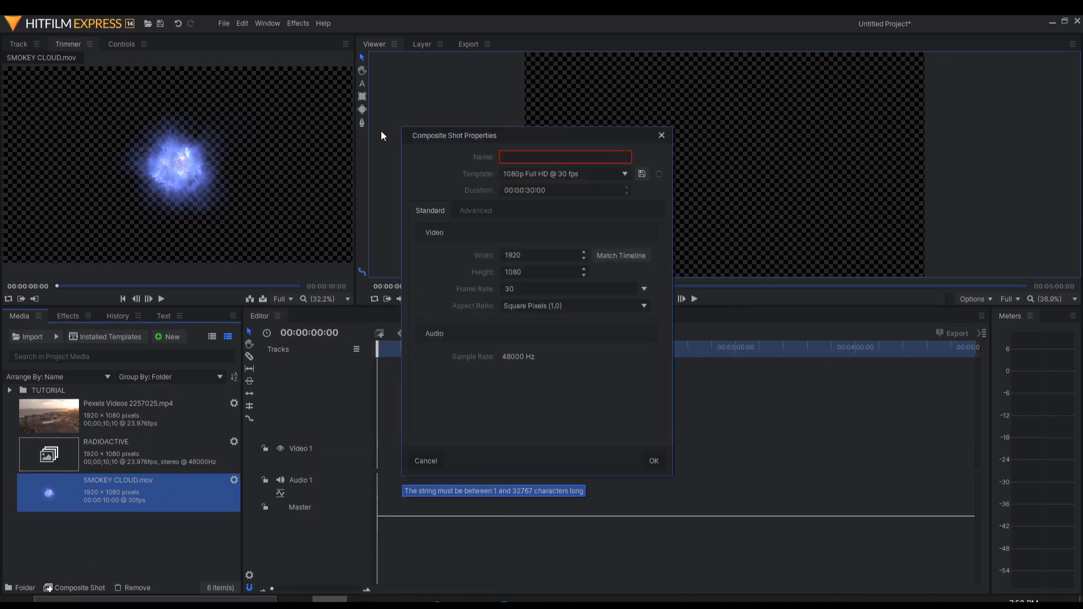
pyautogui.write('PLAGUE INC')
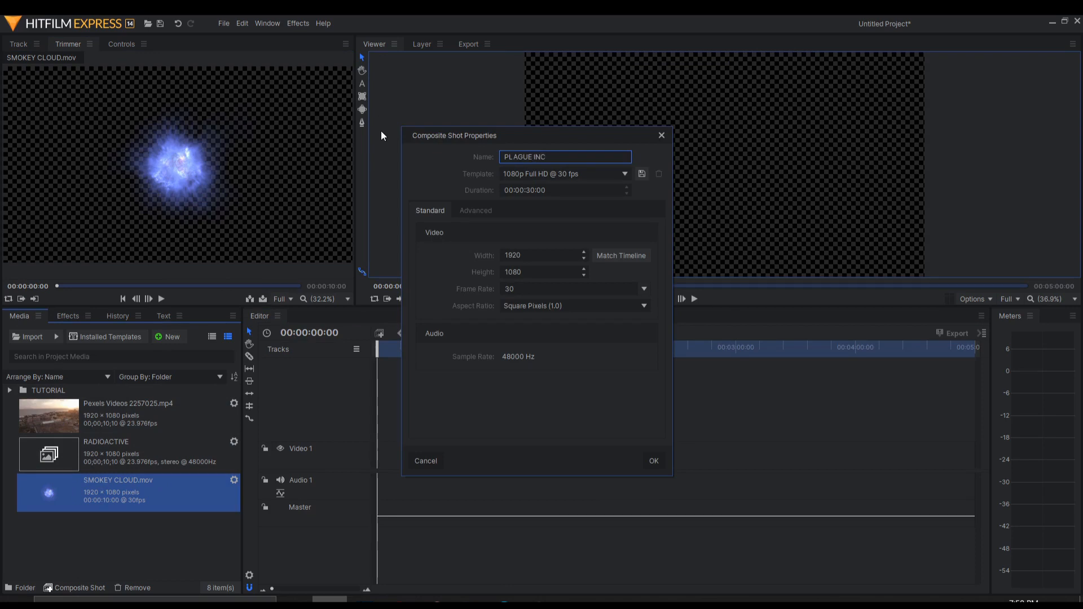
pyautogui.press('Return')
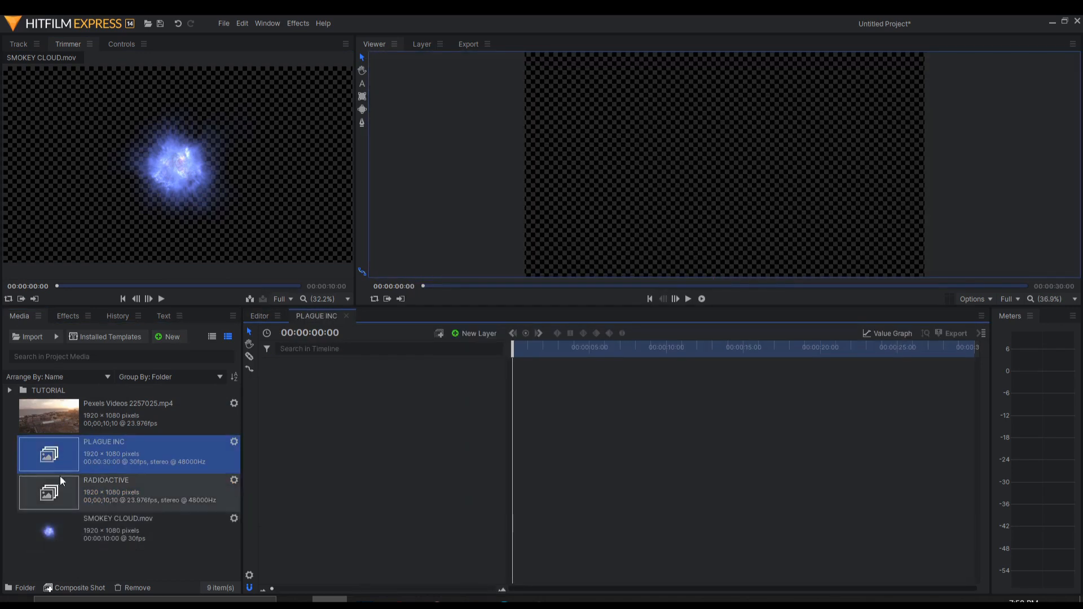
# Step: Add Pexels Videos 2257025.mp4 as a layer in PLAGUE INC and set the composite shot's duration to 10 seconds
pyautogui.moveTo(48, 416); pyautogui.dragTo(397, 408)
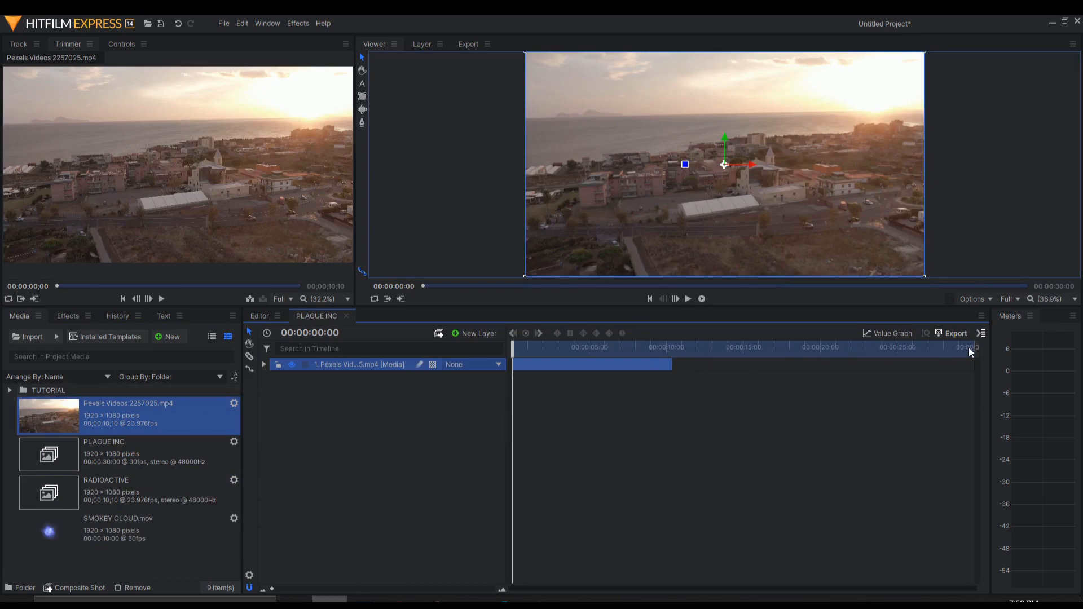
pyautogui.click(249, 574)
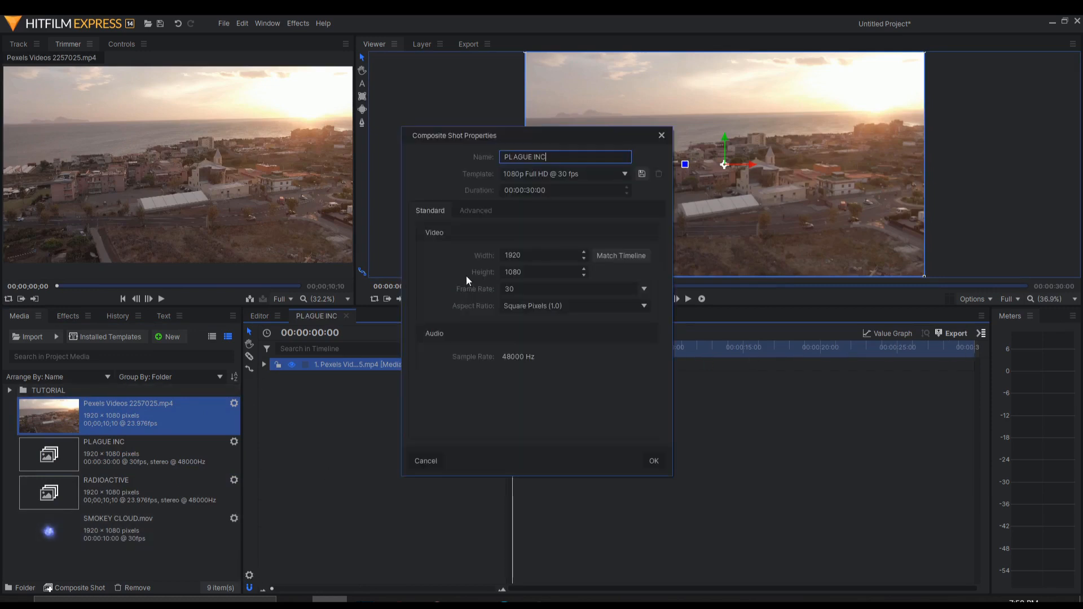
pyautogui.doubleClick(529, 190)
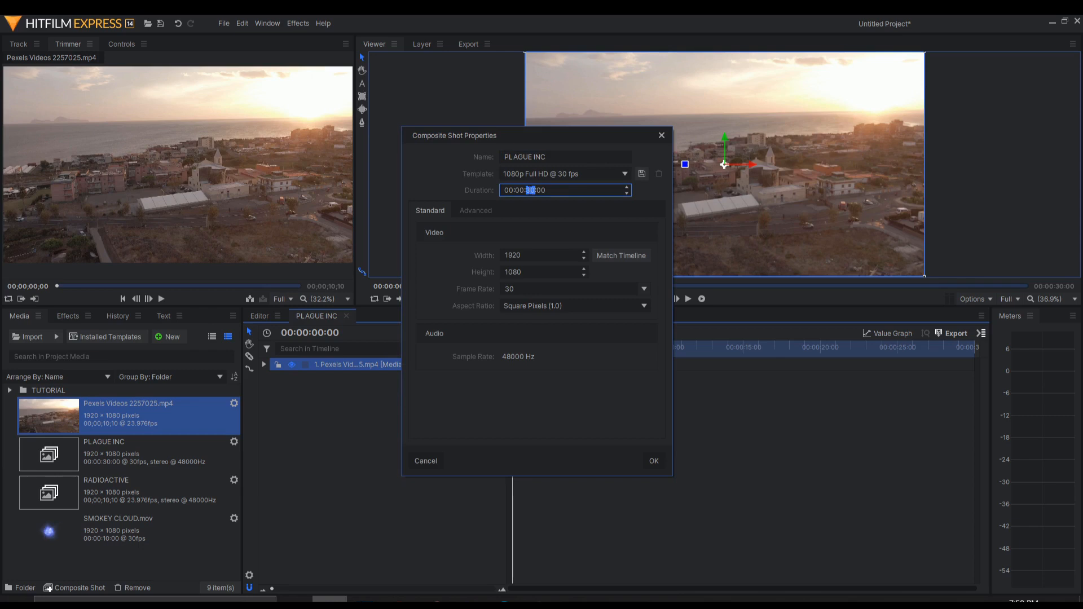
pyautogui.write('10')
pyautogui.press('Return')
# Step: Play the PLAGUE INC composite shot from the start to review the city footage
pyautogui.moveTo(598, 346); pyautogui.dragTo(387, 332)
pyautogui.press('space')
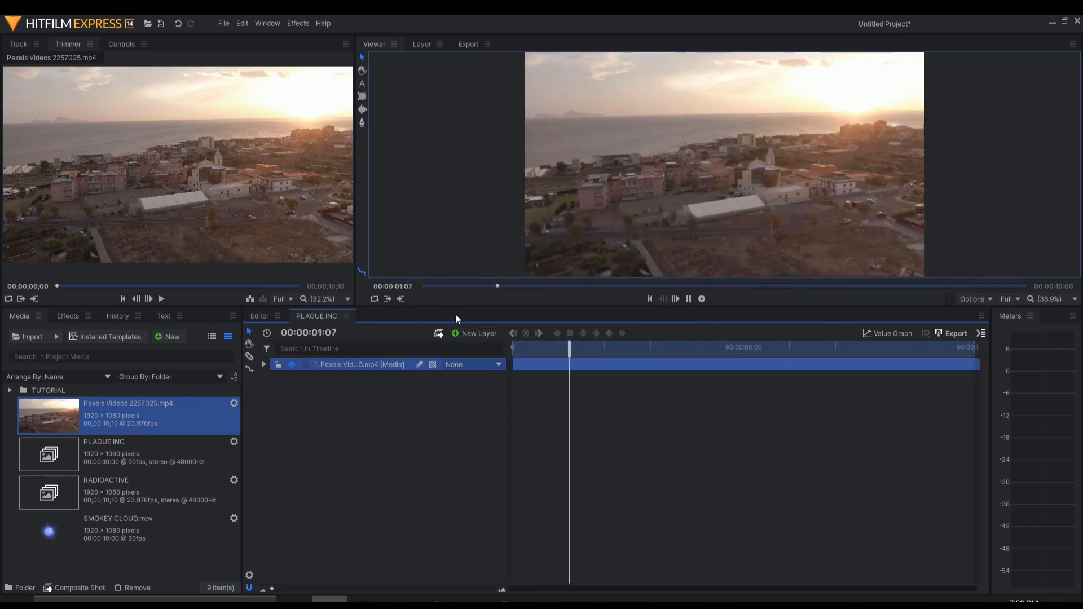
pyautogui.click(728, 169)
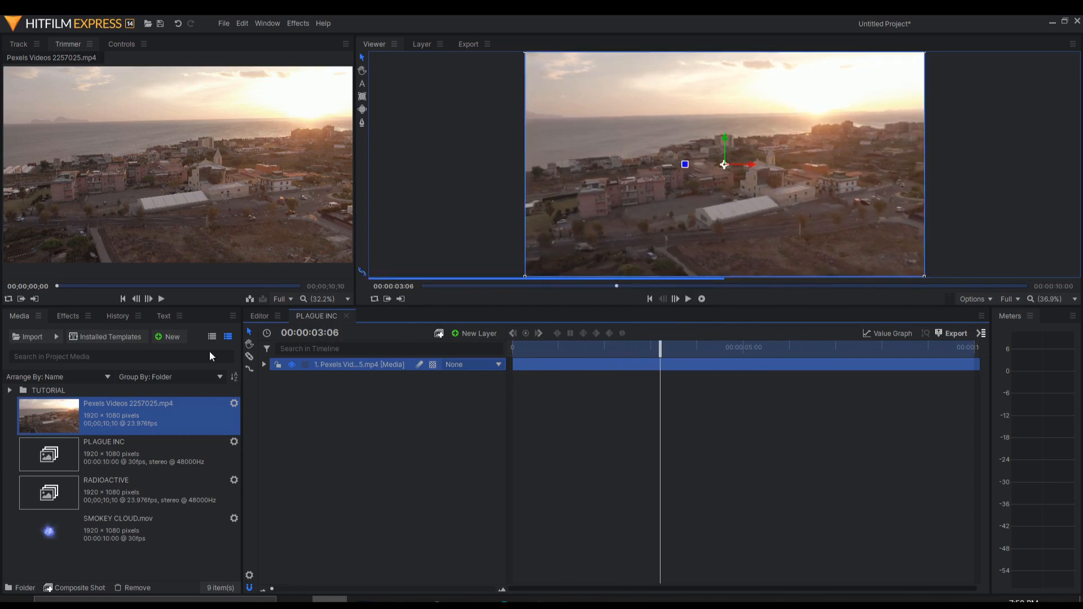
# Step: Find the Brightness & Contrast effect, apply it to the Pexels video layer and expand its settings
pyautogui.click(122, 44)
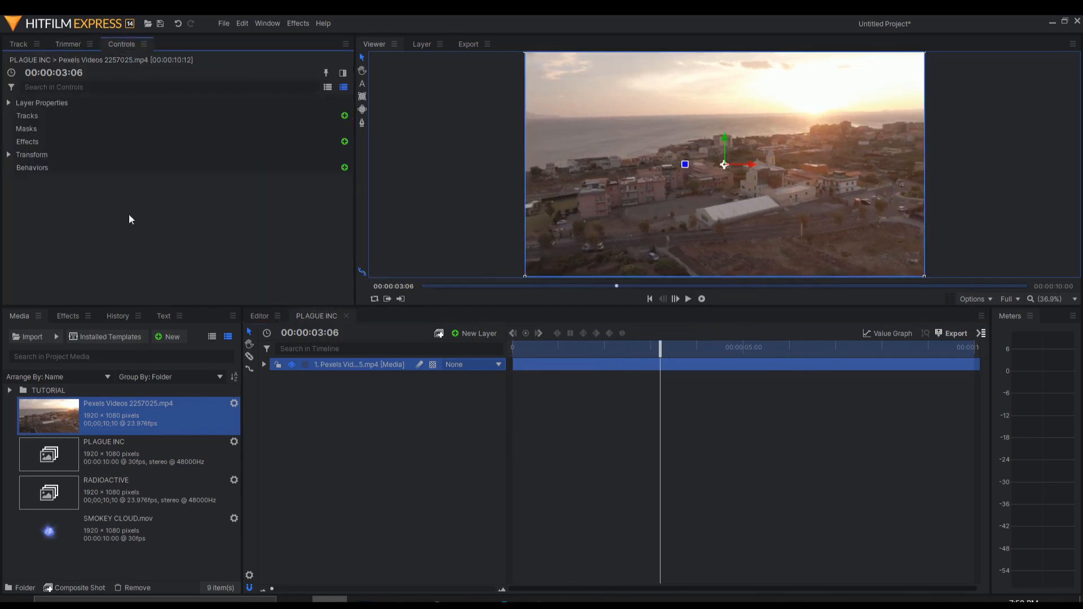
pyautogui.click(67, 316)
pyautogui.doubleClick(55, 341)
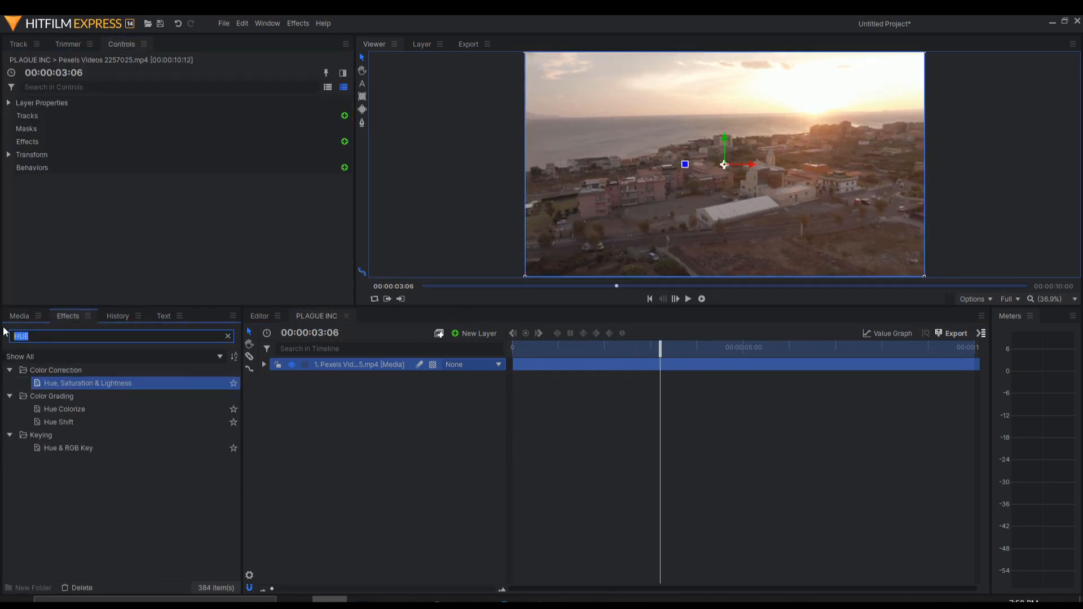
pyautogui.write('BRIGHT')
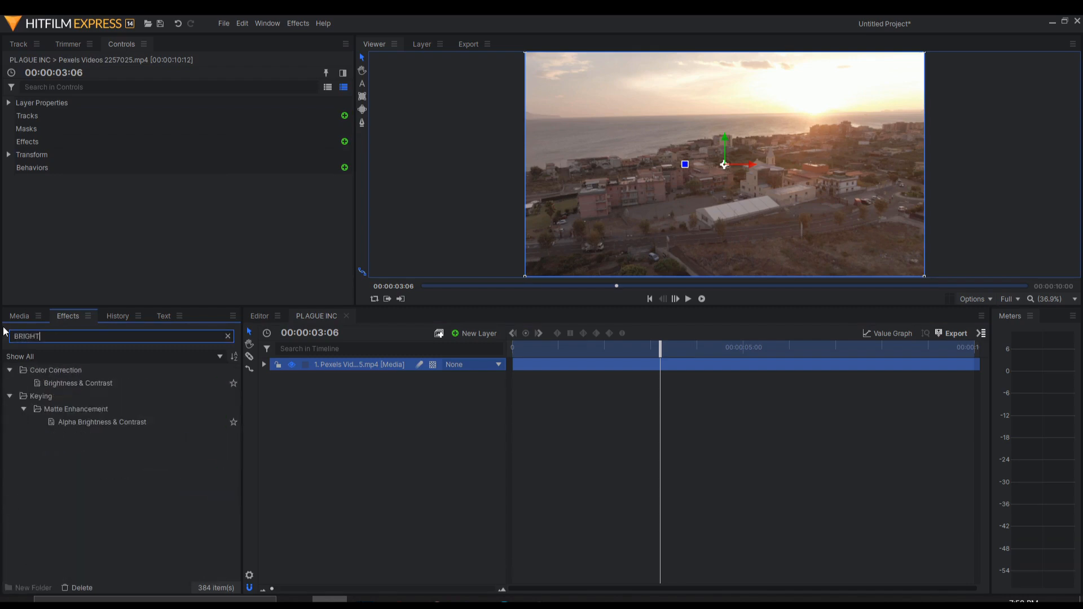
pyautogui.moveTo(208, 382); pyautogui.dragTo(343, 364)
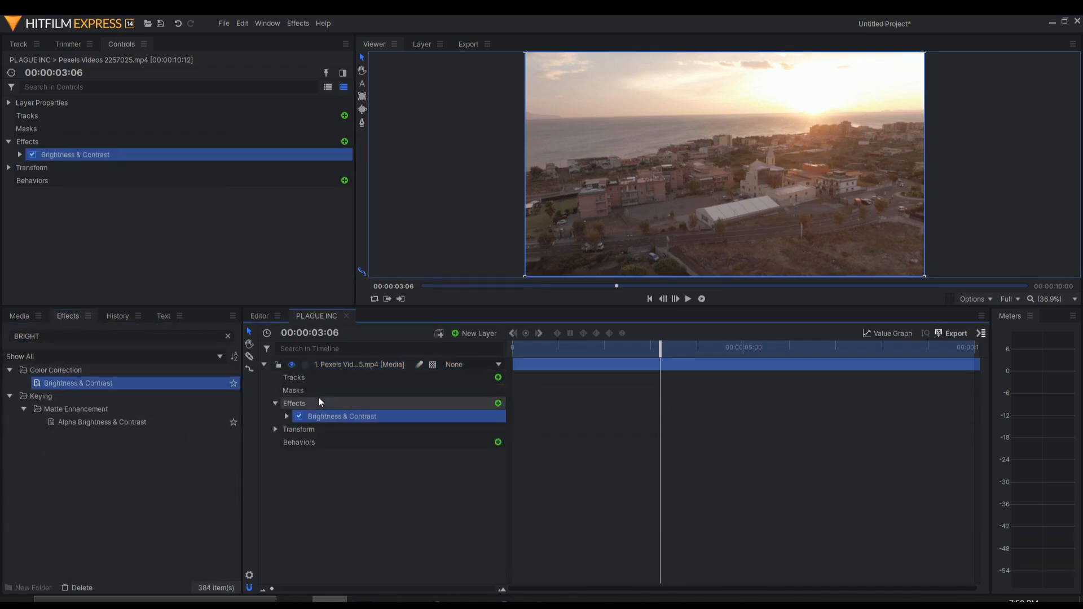
pyautogui.click(286, 416)
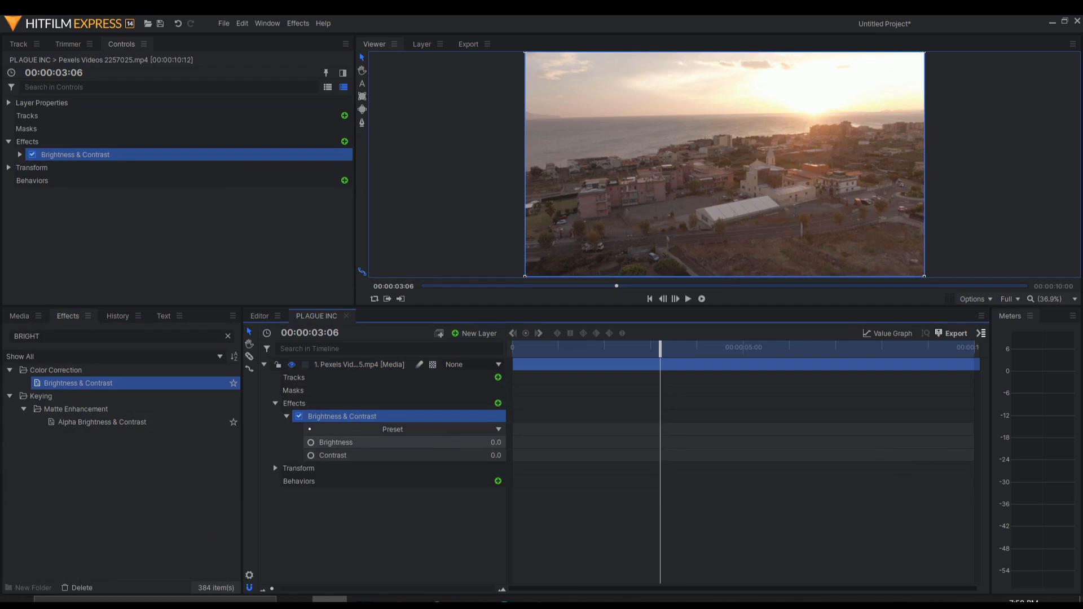
# Step: Set the video layer's Brightness to 12 and Contrast to 36, and add the Hue, Saturation & Lightness effect to it
pyautogui.moveTo(495, 443)
pyautogui.mouseDown()
pyautogui.moveTo(507, 455)
pyautogui.moveTo(492, 442)
pyautogui.mouseUp()
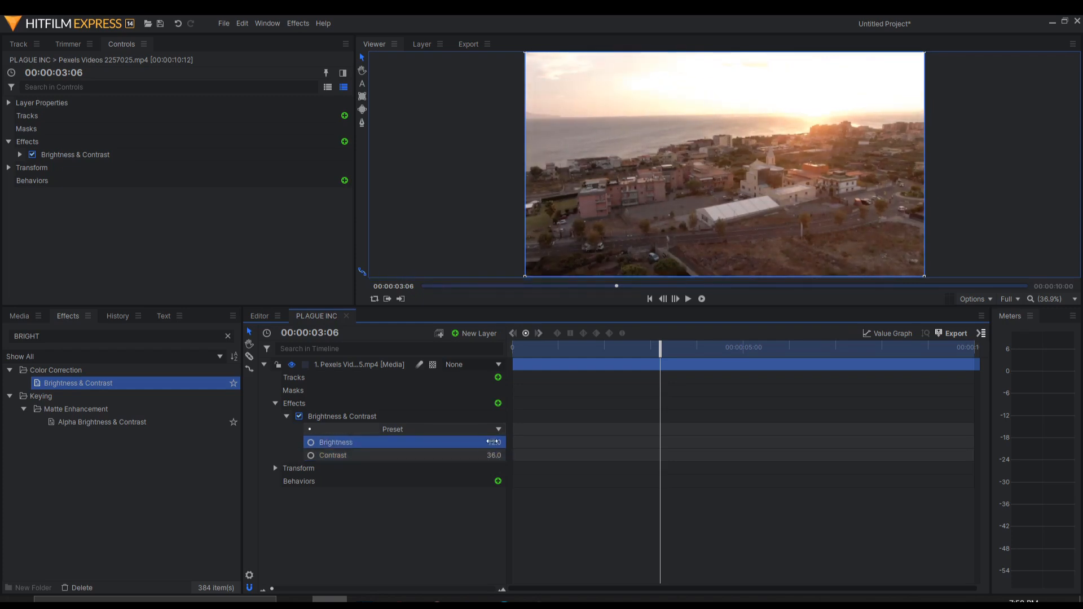
pyautogui.doubleClick(26, 336)
pyautogui.press('BackSpace')
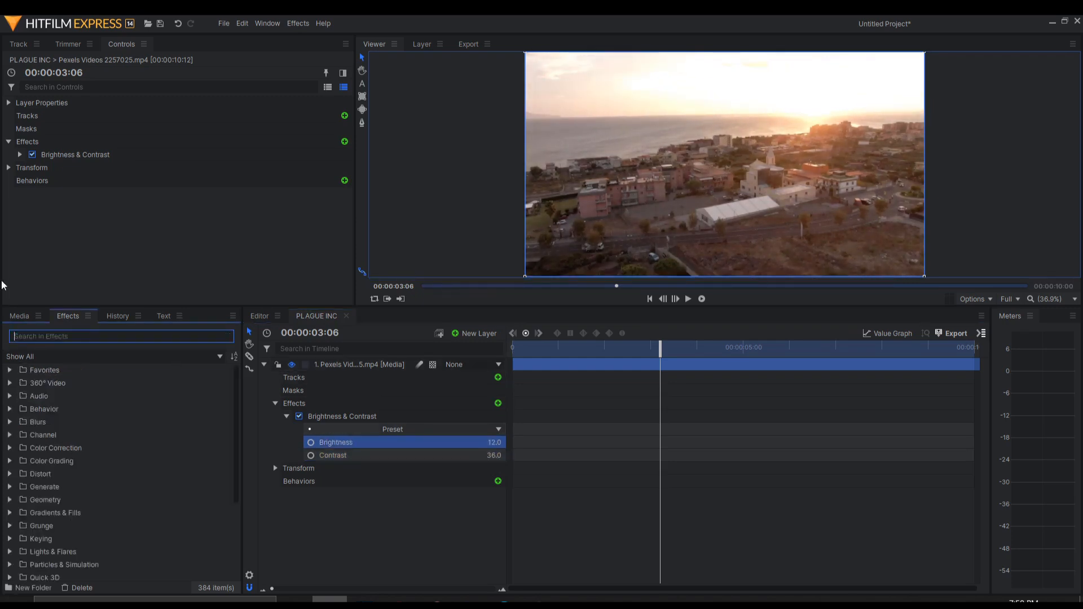
pyautogui.write('HUE')
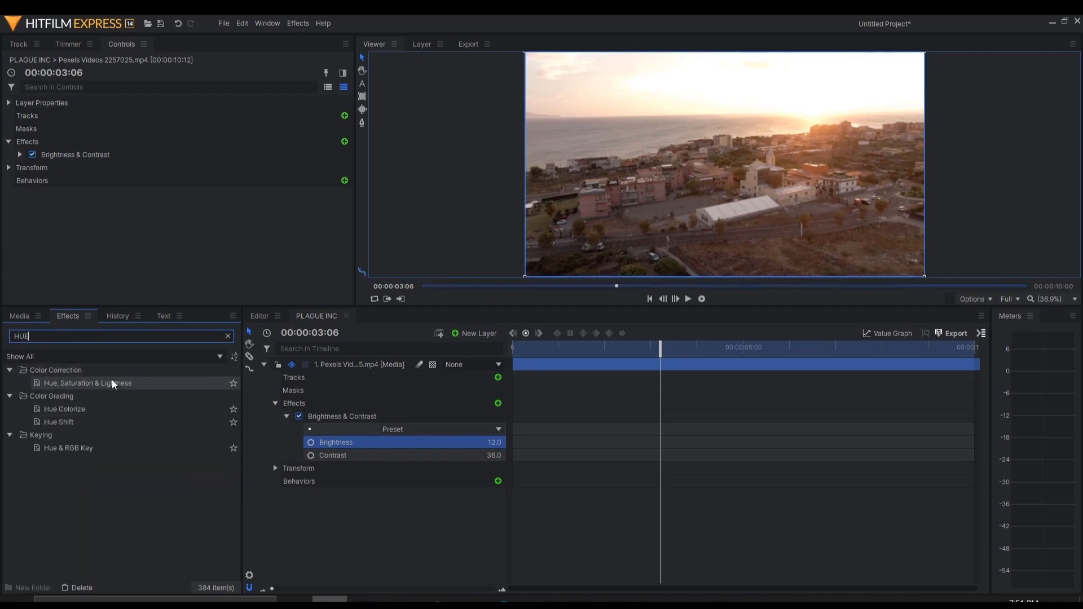
pyautogui.moveTo(113, 384); pyautogui.dragTo(336, 378)
pyautogui.click(286, 468)
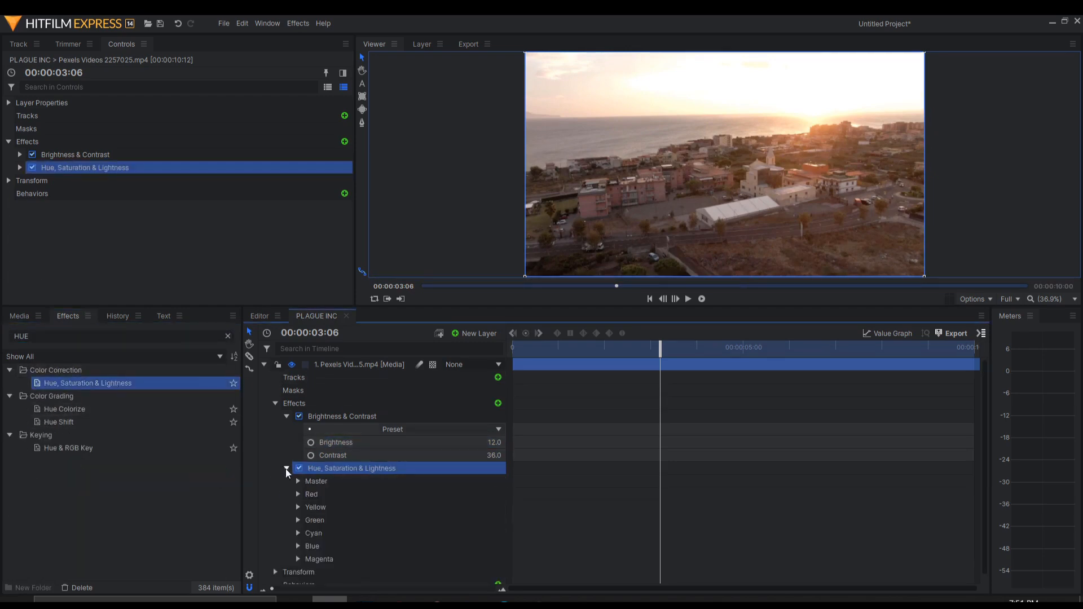
# Step: Set the video layer's master Hue Shift to -9°, Saturation to 20 and Lightness to -4, and collapse the layer
pyautogui.click(296, 481)
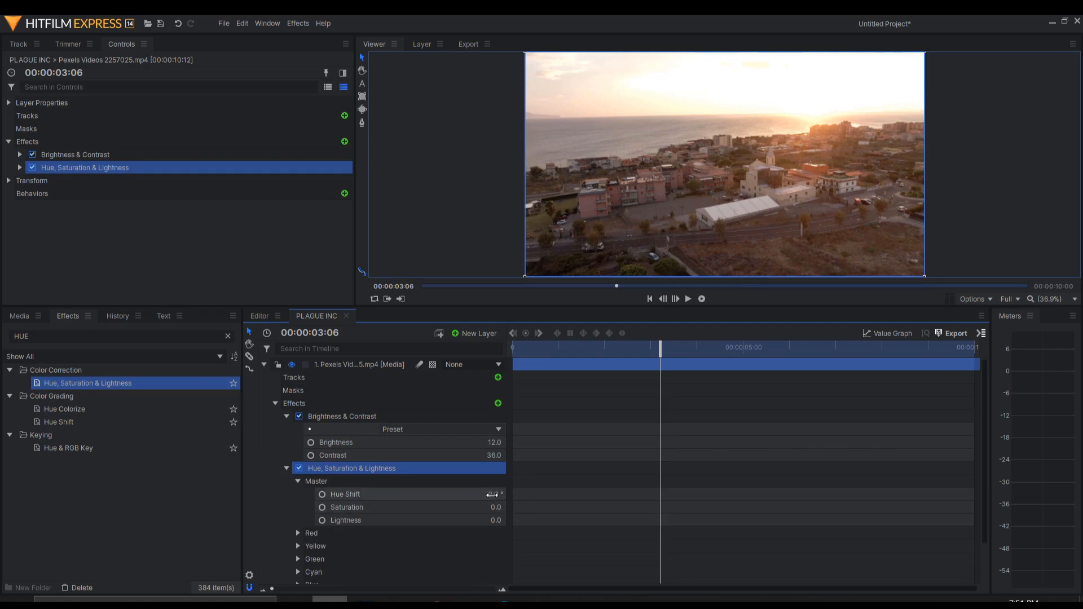
pyautogui.moveTo(492, 495)
pyautogui.mouseDown()
pyautogui.moveTo(478, 494)
pyautogui.moveTo(503, 507)
pyautogui.mouseUp()
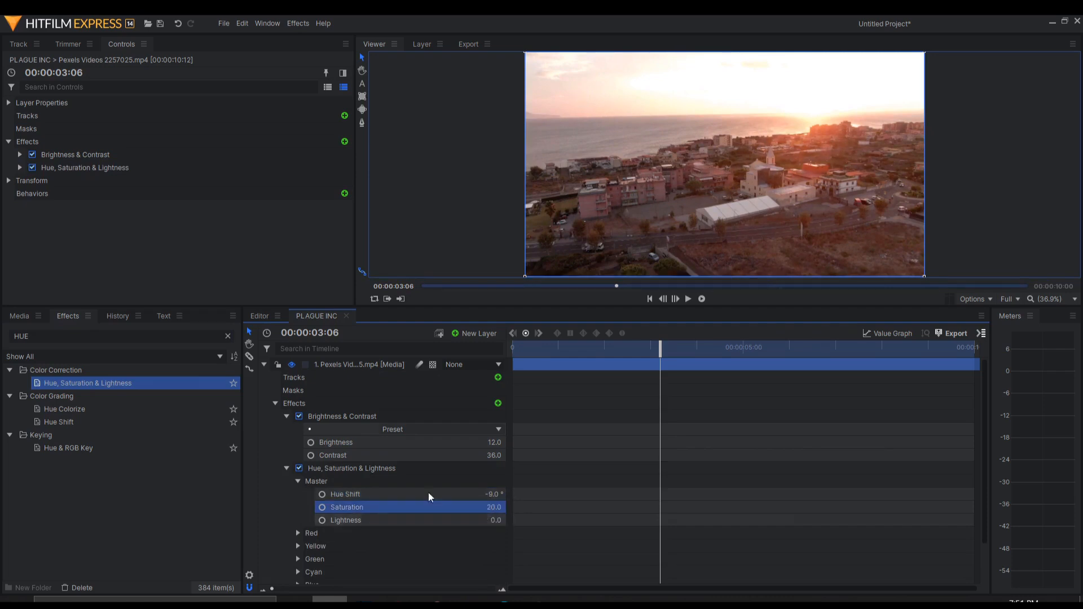
pyautogui.moveTo(458, 520); pyautogui.dragTo(454, 520)
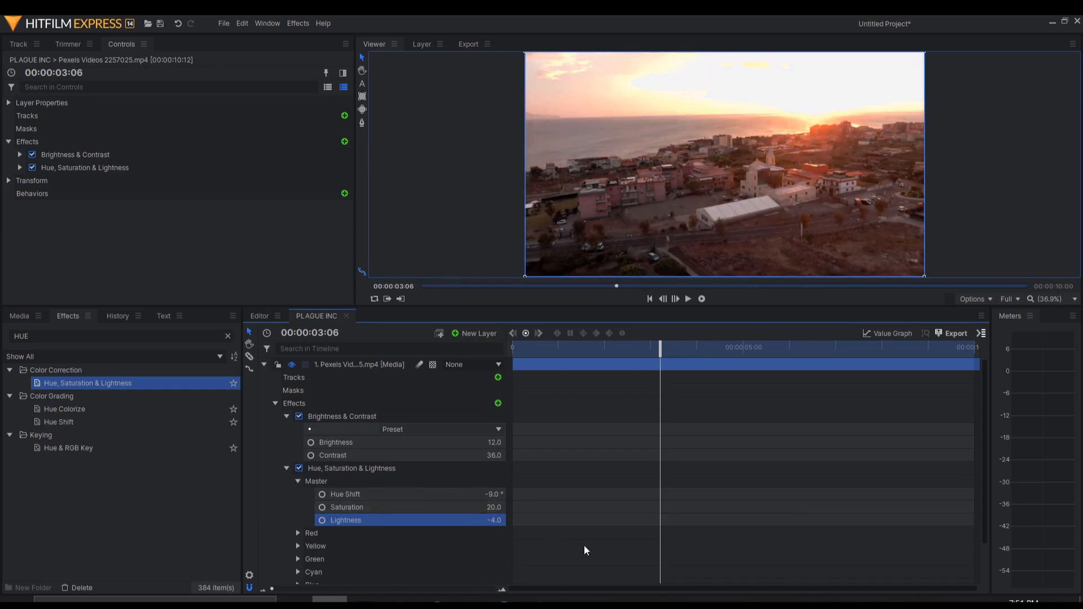
pyautogui.click(264, 365)
# Step: Create a new point layer above the Pexels video layer in the composite shot
pyautogui.rightClick(372, 431)
pyautogui.moveTo(402, 437)
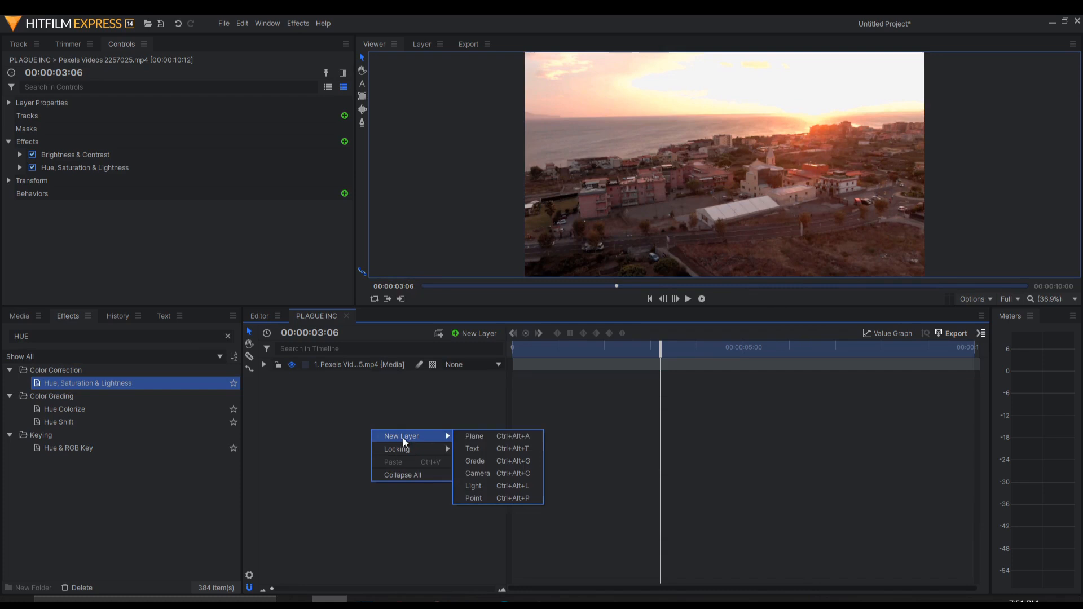
pyautogui.click(481, 498)
# Step: Add a tracker to the Pexels video layer and open its tracking settings
pyautogui.click(264, 378)
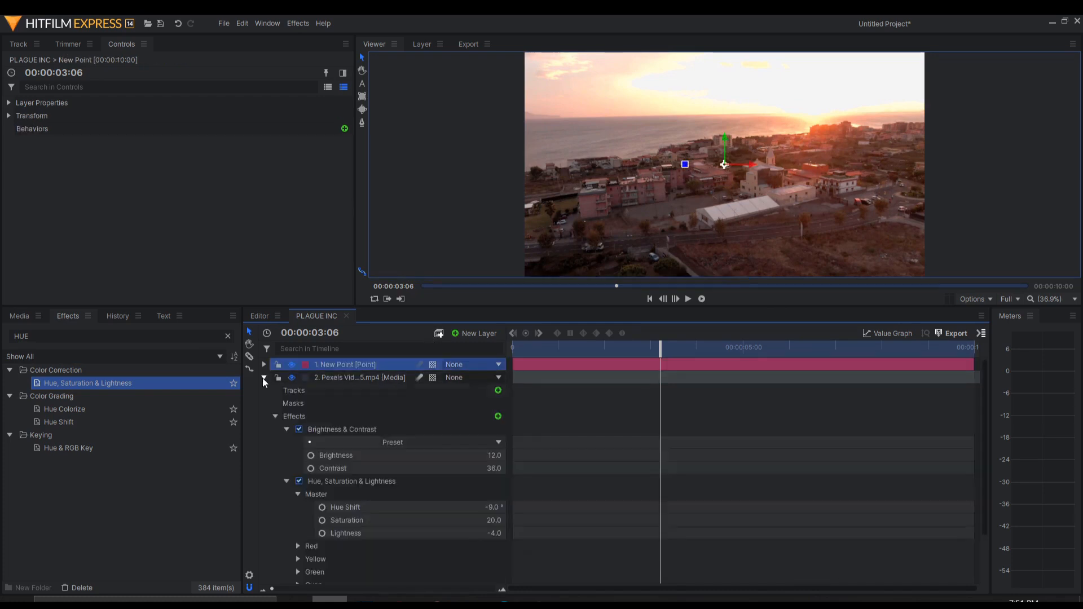
pyautogui.click(275, 417)
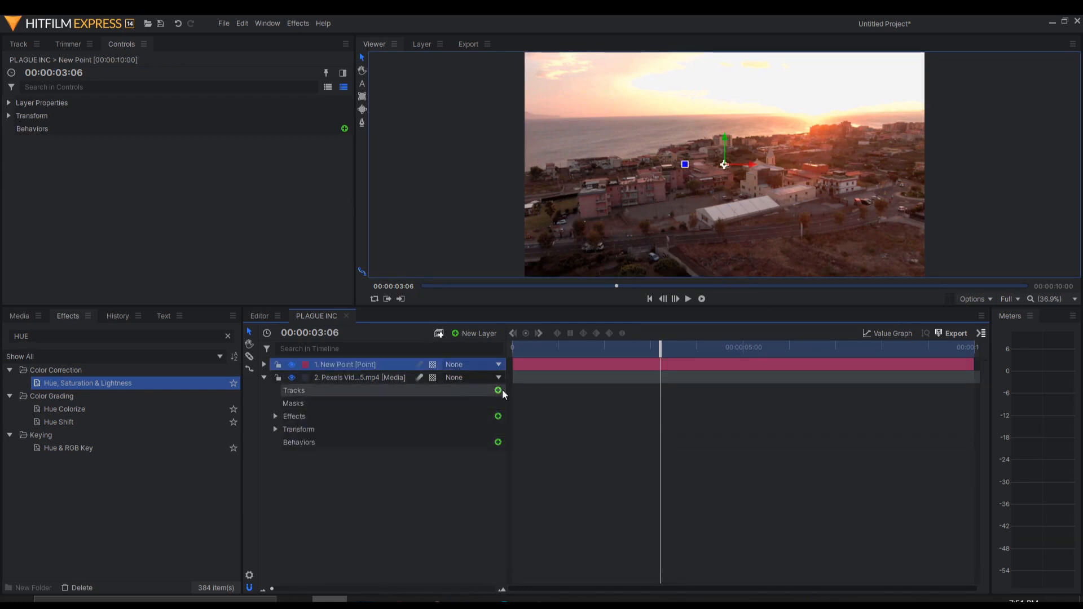
pyautogui.click(498, 391)
pyautogui.click(368, 377)
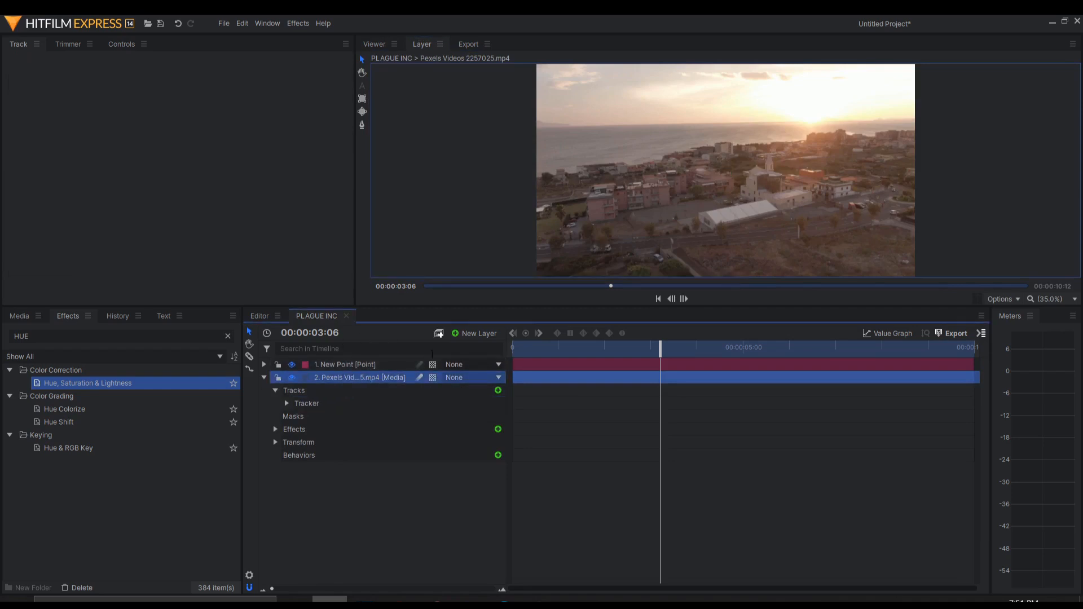
pyautogui.click(331, 402)
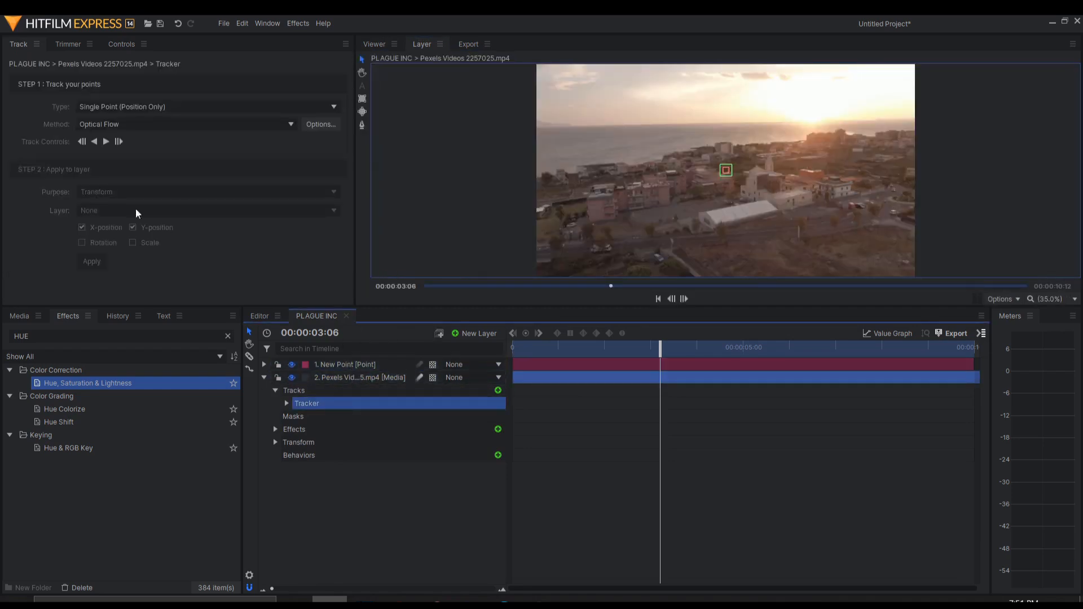
# Step: Scrub through the city footage from start to end and examine it for a feature suitable for tracking
pyautogui.scroll(1, 783, 188)
pyautogui.scroll(2, 783, 189)
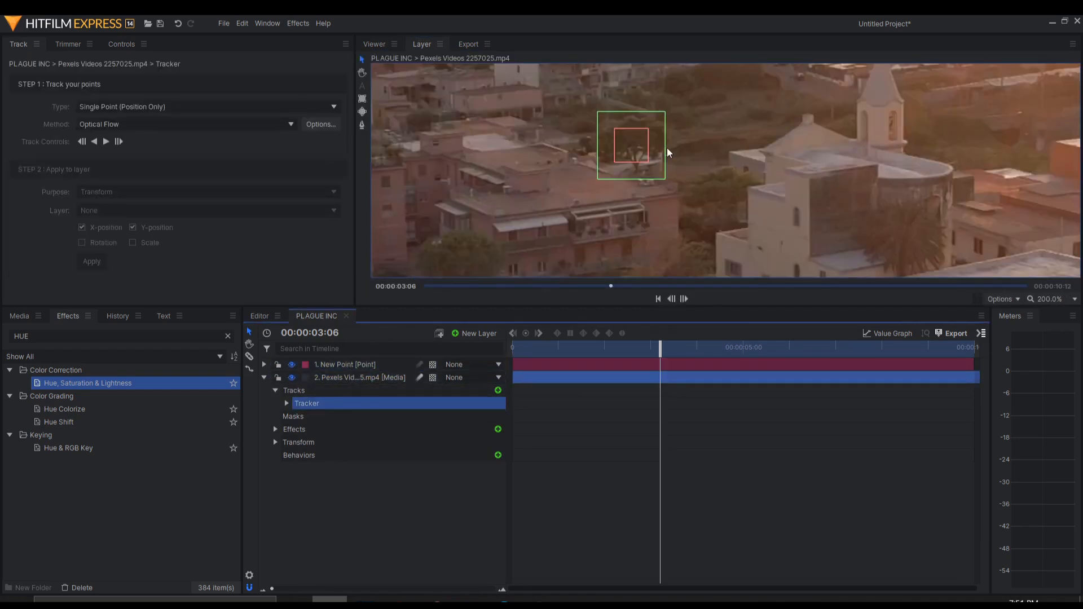
pyautogui.scroll(-3, 817, 160)
pyautogui.scroll(4, 743, 177)
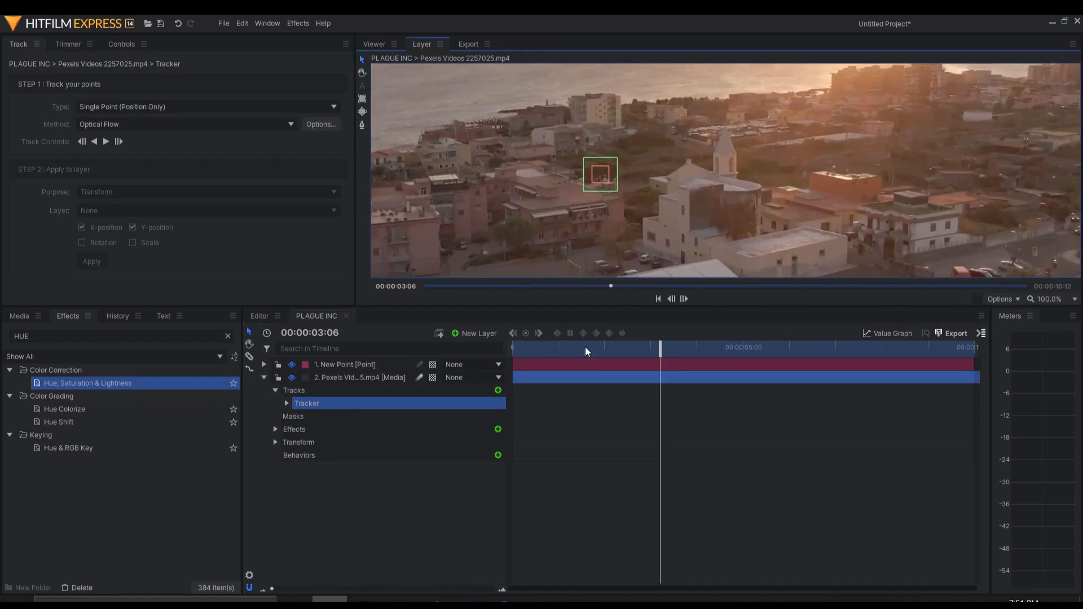
pyautogui.moveTo(564, 347); pyautogui.dragTo(475, 355)
pyautogui.scroll(-1, 617, 190)
pyautogui.scroll(-2, 617, 190)
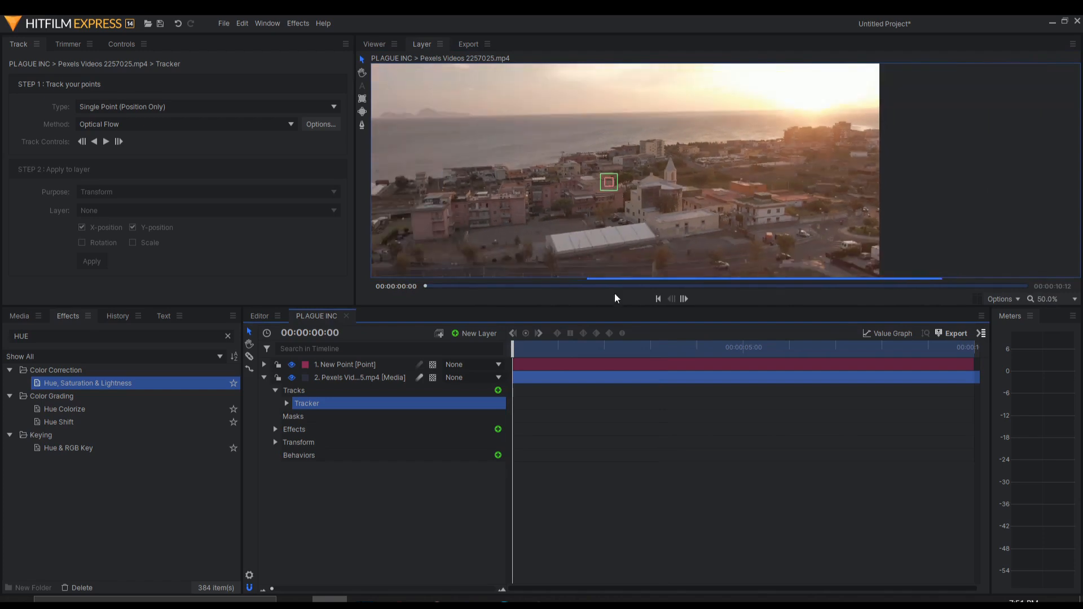
pyautogui.moveTo(540, 348); pyautogui.dragTo(1003, 370)
pyautogui.moveTo(848, 366); pyautogui.dragTo(496, 354)
# Step: Place the tracking point on the small window in the church building's wall and reshape its feature and search boxes around it
pyautogui.scroll(1, 646, 181)
pyautogui.scroll(2, 629, 187)
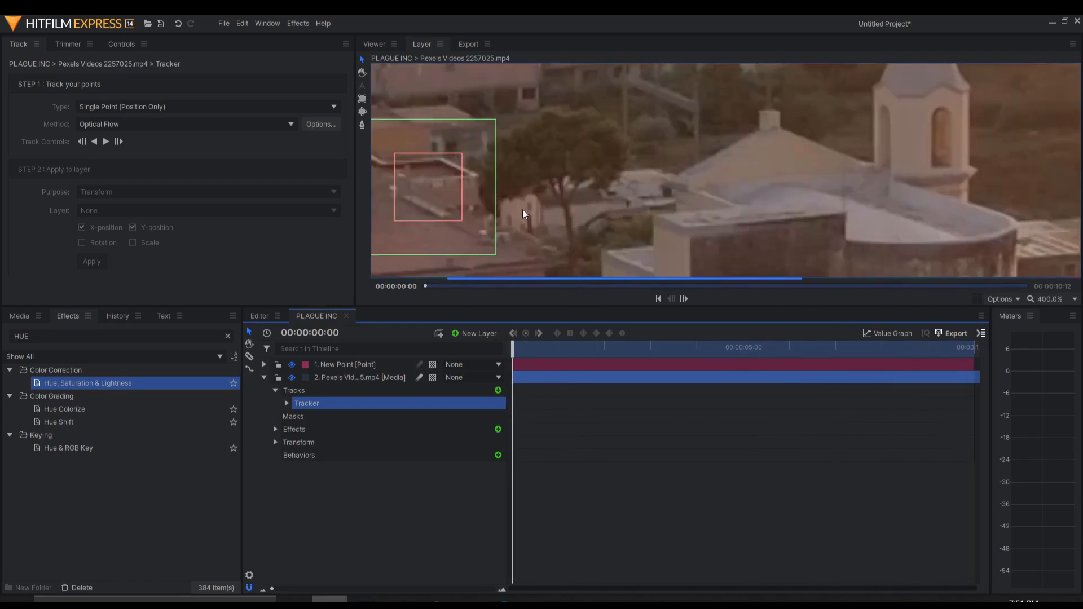
pyautogui.scroll(-1, 617, 193)
pyautogui.moveTo(636, 208); pyautogui.dragTo(659, 157)
pyautogui.moveTo(539, 135); pyautogui.dragTo(659, 210)
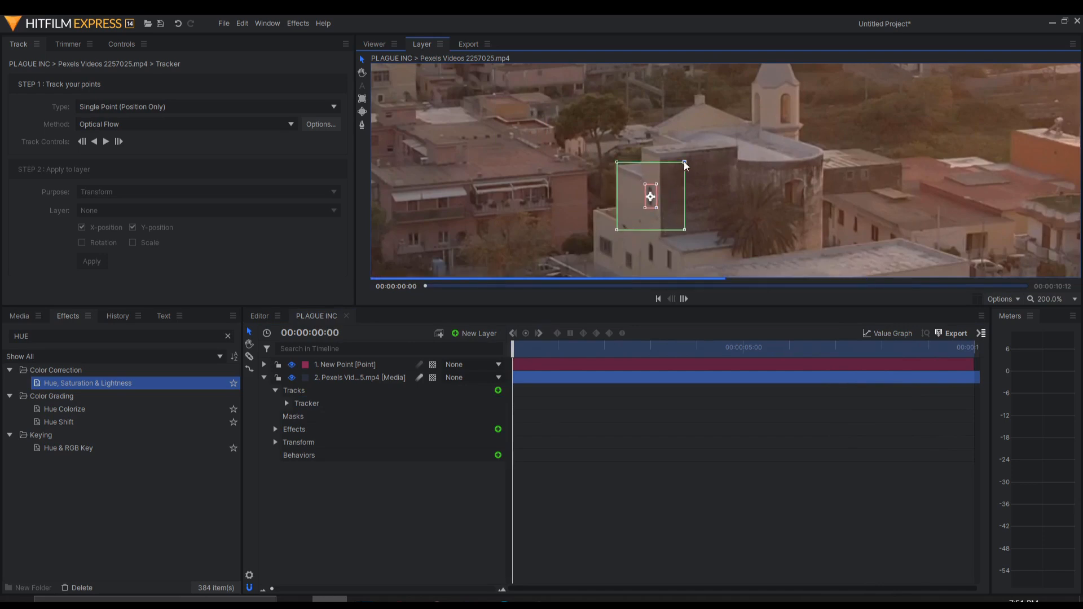
pyautogui.moveTo(683, 161)
pyautogui.mouseDown()
pyautogui.moveTo(683, 142)
pyautogui.moveTo(679, 150)
pyautogui.mouseUp()
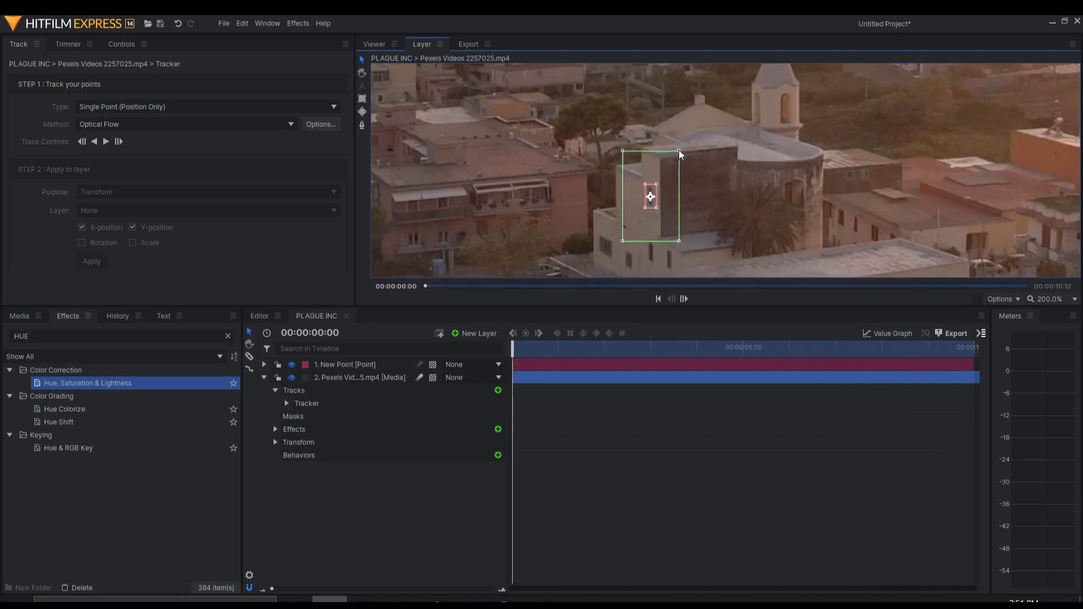
# Step: Track the window point forward through the whole shot with Optical Flow and return to the first frame
pyautogui.click(107, 141)
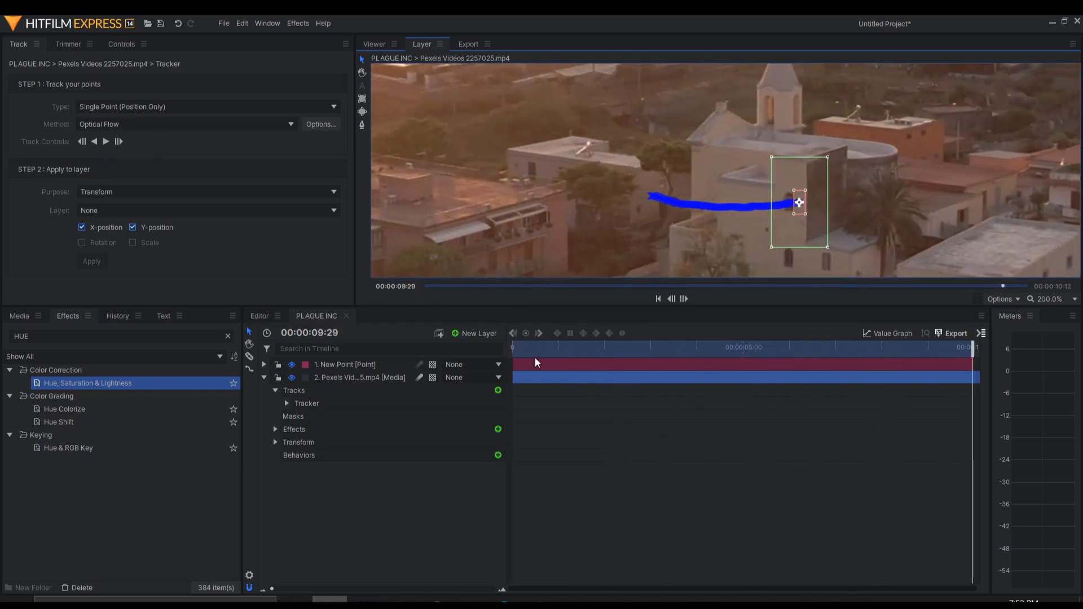
pyautogui.moveTo(533, 350); pyautogui.dragTo(493, 351)
pyautogui.scroll(-5, 702, 120)
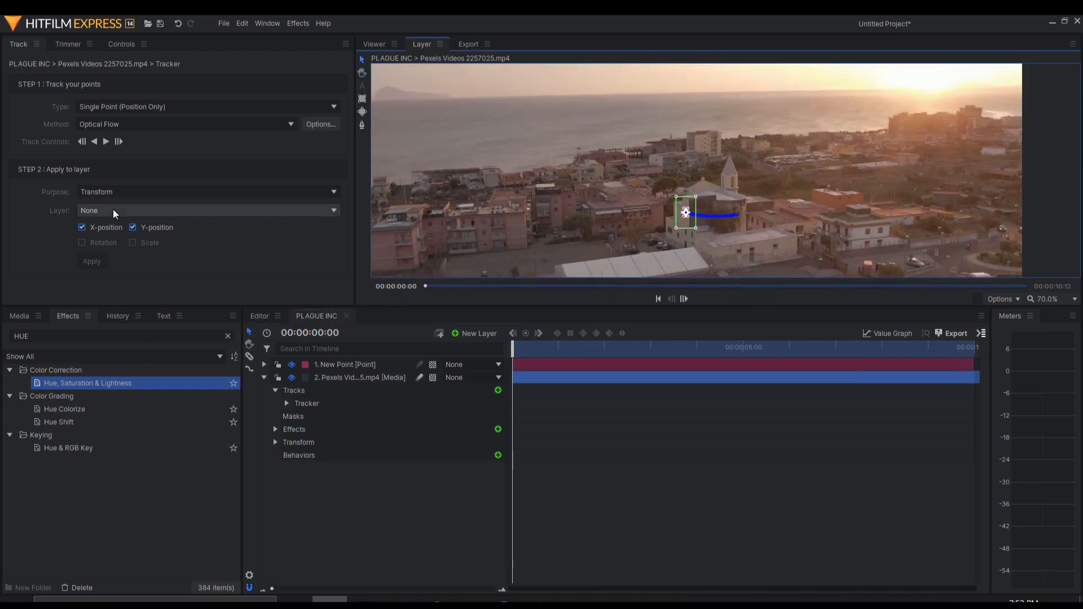
# Step: Apply the track's X and Y position as a Transform to the New Point layer and collapse the video layer
pyautogui.click(113, 209)
pyautogui.click(120, 242)
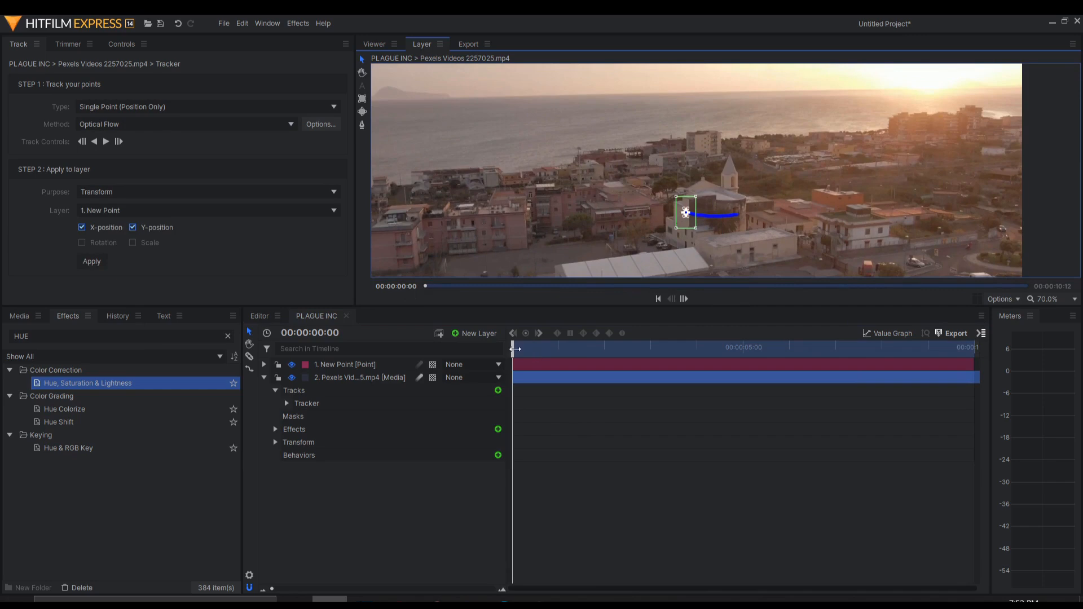
pyautogui.moveTo(515, 349)
pyautogui.mouseDown()
pyautogui.moveTo(532, 349)
pyautogui.moveTo(512, 349)
pyautogui.mouseUp()
pyautogui.click(264, 377)
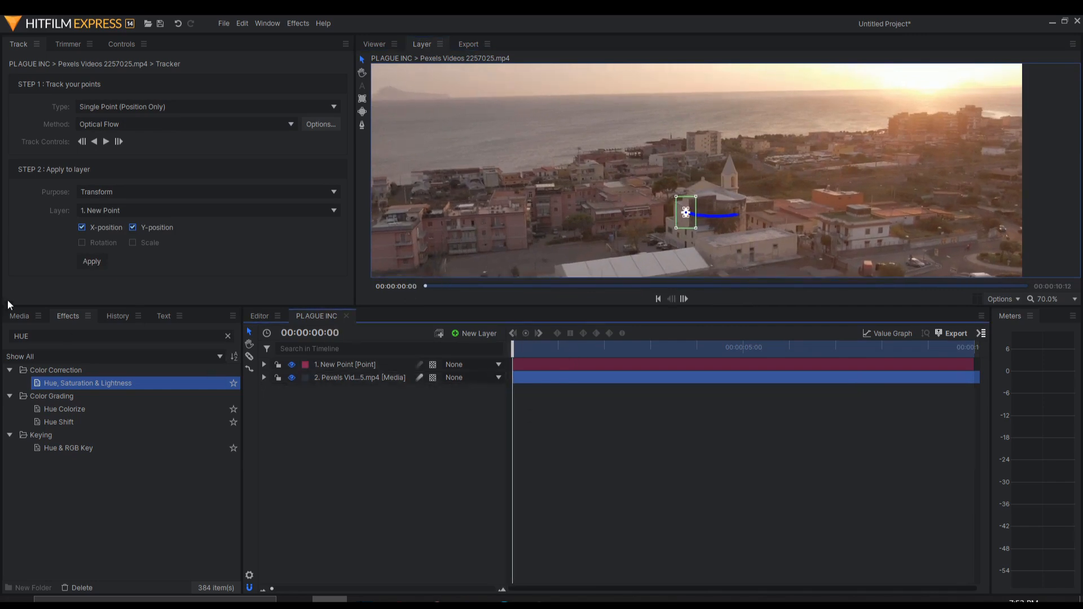
# Step: Add the RADIOACTIVE composite shot as the top layer of PLAGUE INC and show the composite in the Viewer
pyautogui.click(20, 316)
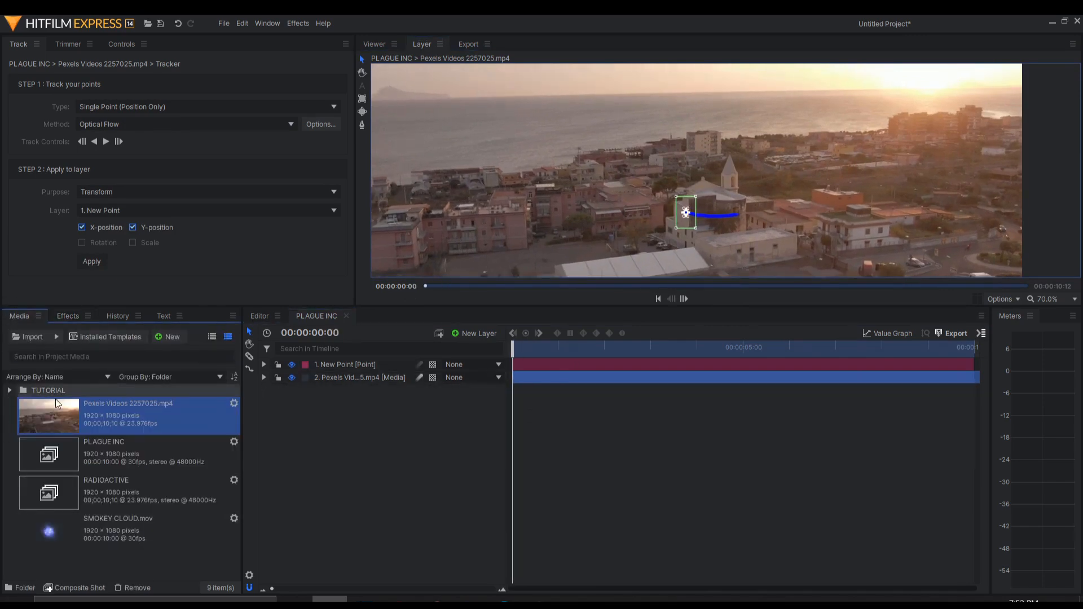
pyautogui.moveTo(85, 508); pyautogui.dragTo(357, 360)
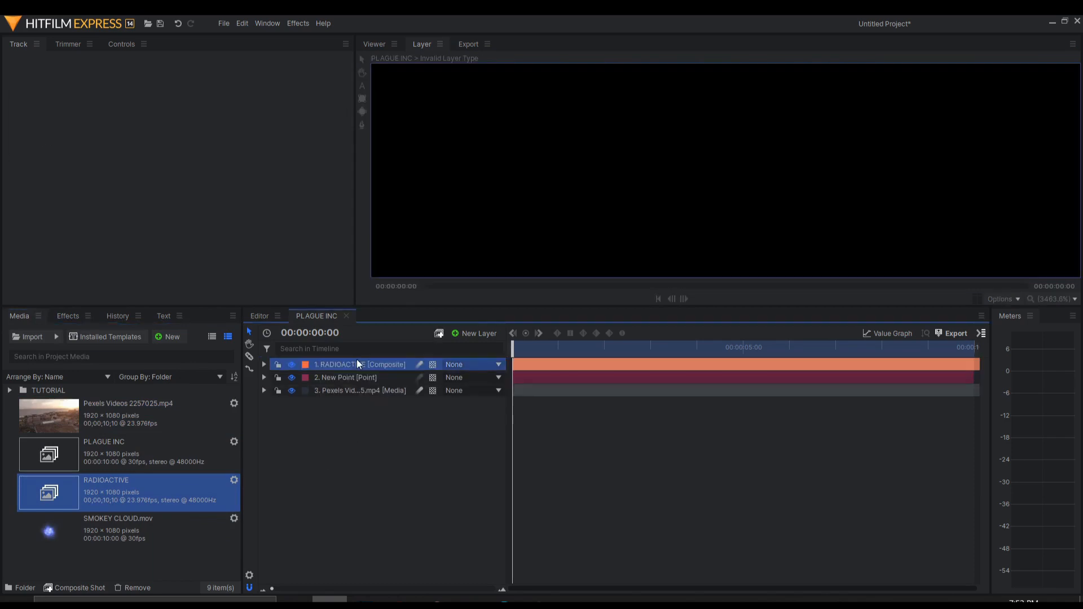
pyautogui.click(370, 44)
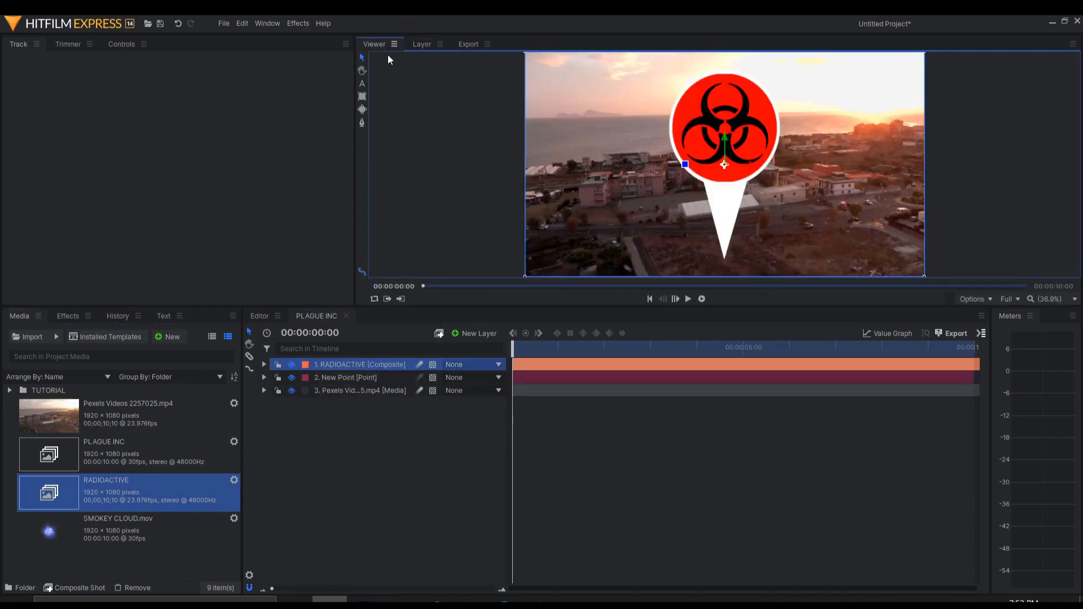
# Step: Scale the RADIOACTIVE layer to 24% and move the marker above the church, at about position 113.8, 157.2
pyautogui.click(264, 365)
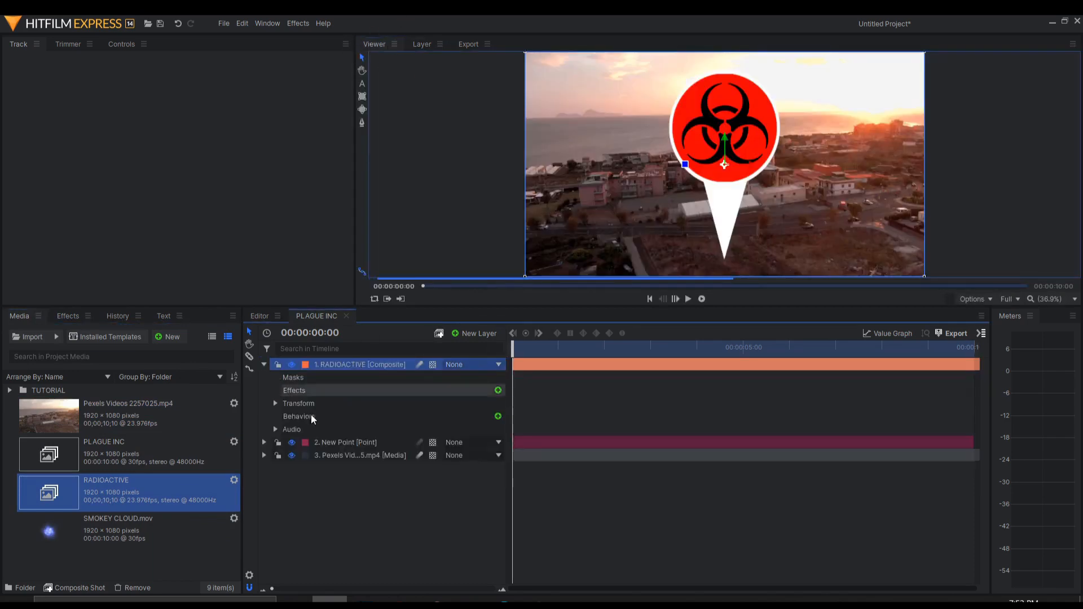
pyautogui.click(275, 403)
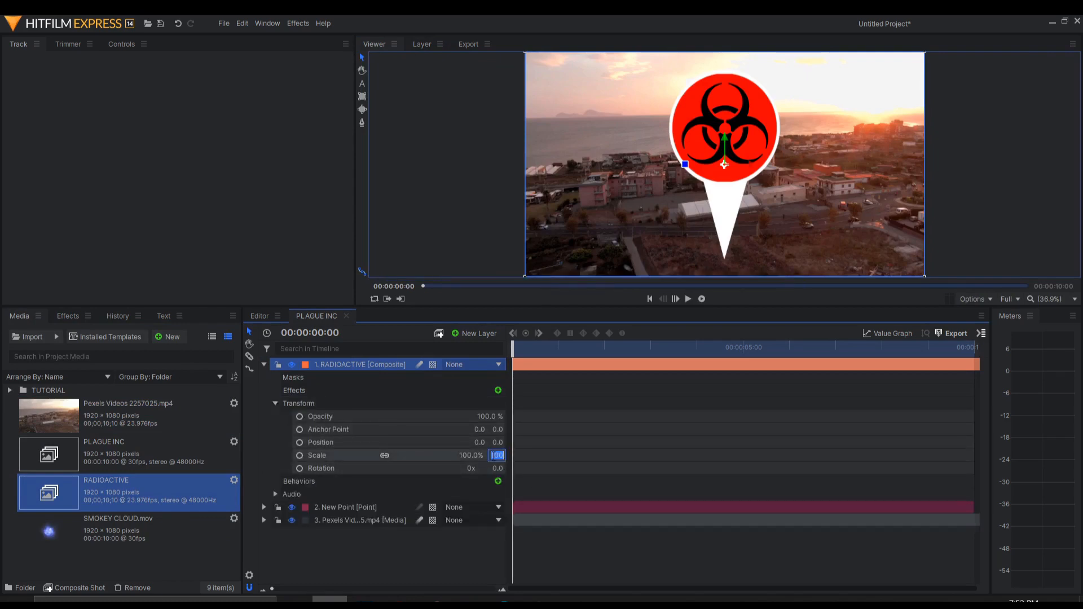
pyautogui.press('Return')
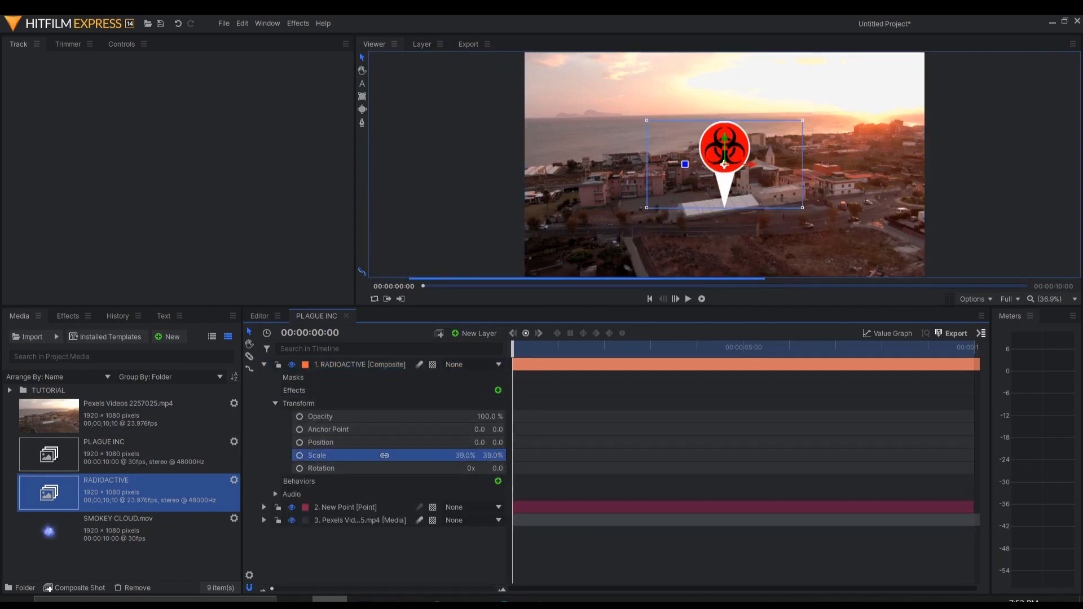
pyautogui.moveTo(466, 456); pyautogui.dragTo(470, 456)
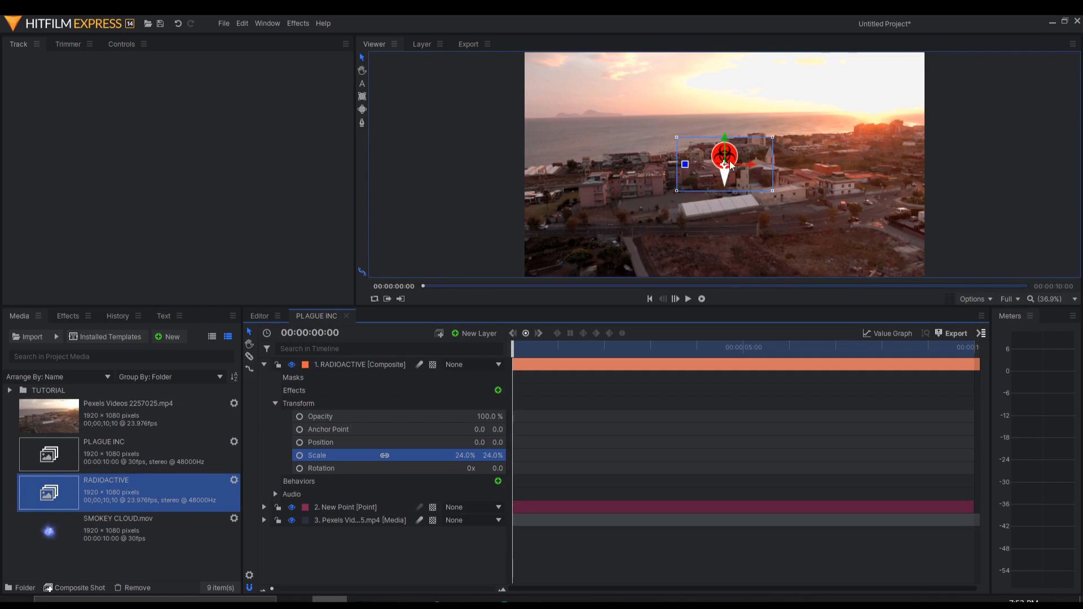
pyautogui.moveTo(747, 147); pyautogui.dragTo(751, 132)
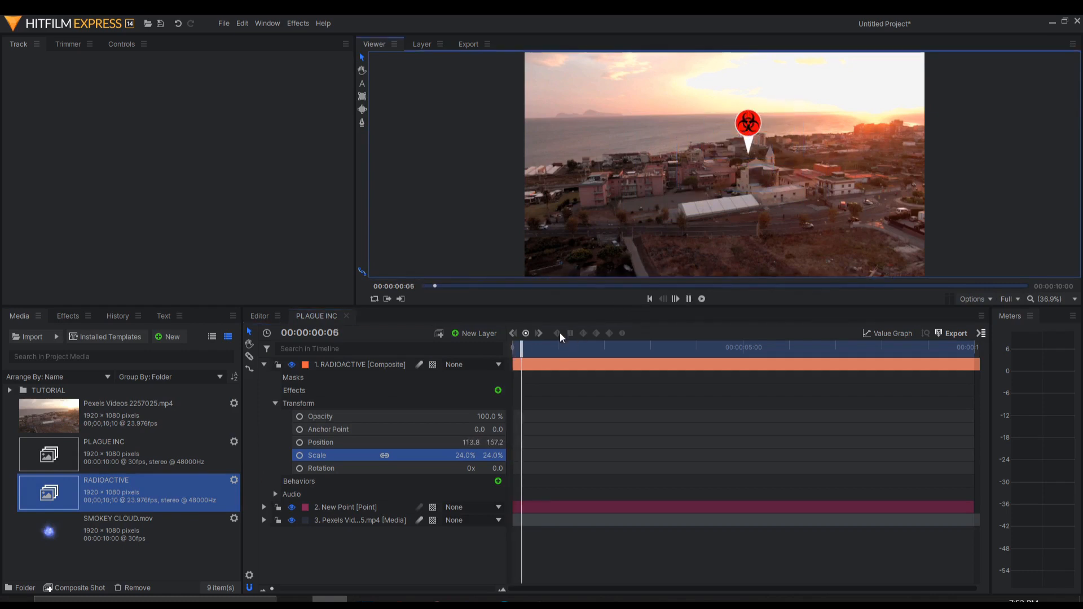
# Step: Parent the RADIOACTIVE layer to the New Point layer and play the shot to check the tracked marker
pyautogui.press('space')
pyautogui.click(469, 365)
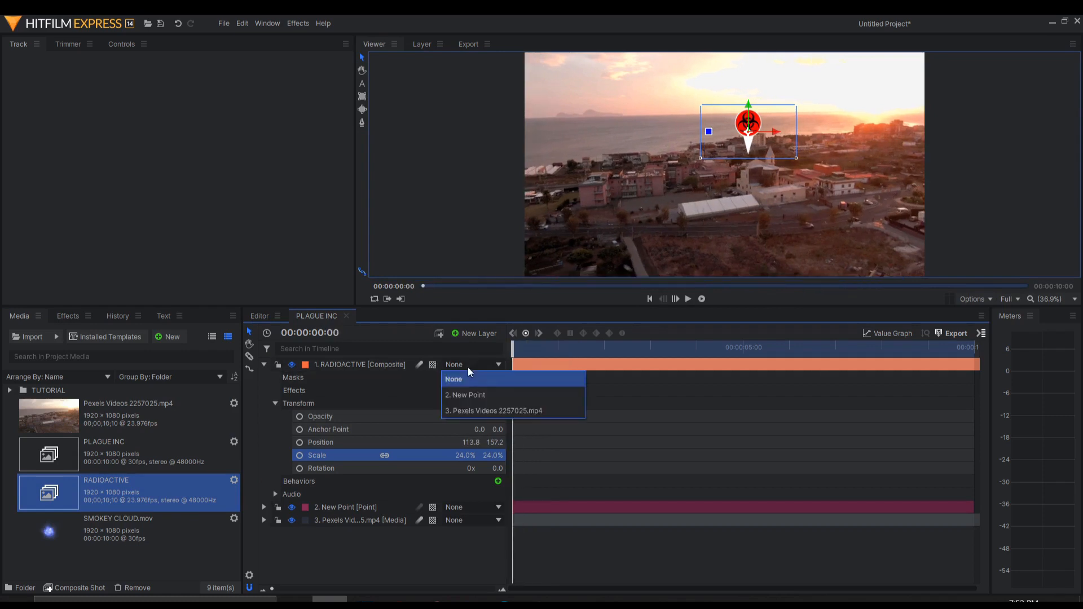
pyautogui.click(469, 395)
pyautogui.press('space')
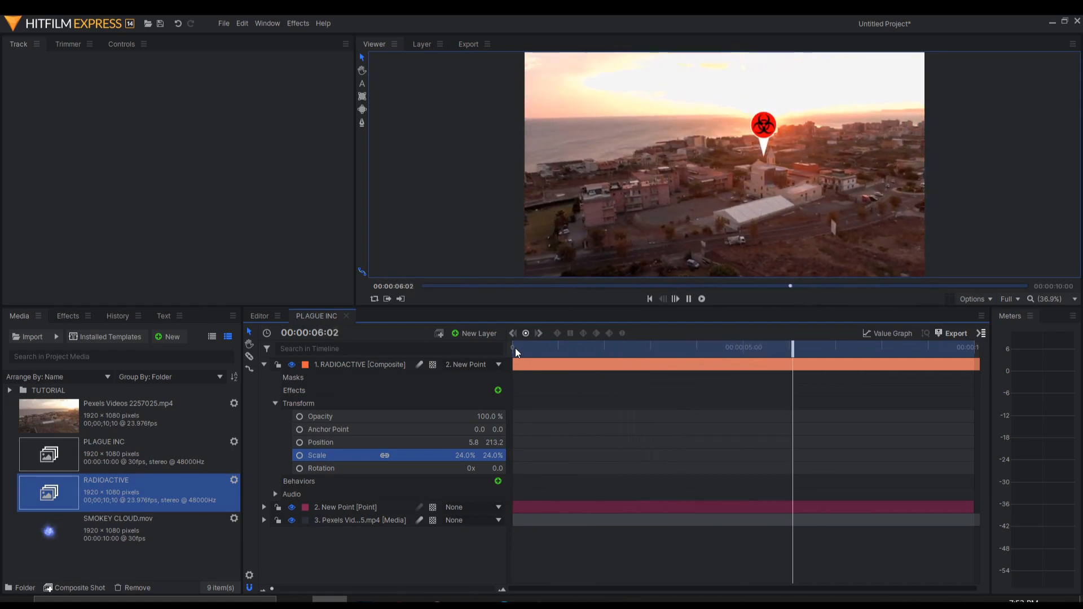
pyautogui.press('space')
# Step: Find the Shake effect, apply it to the RADIOACTIVE layer and expand its settings
pyautogui.click(67, 315)
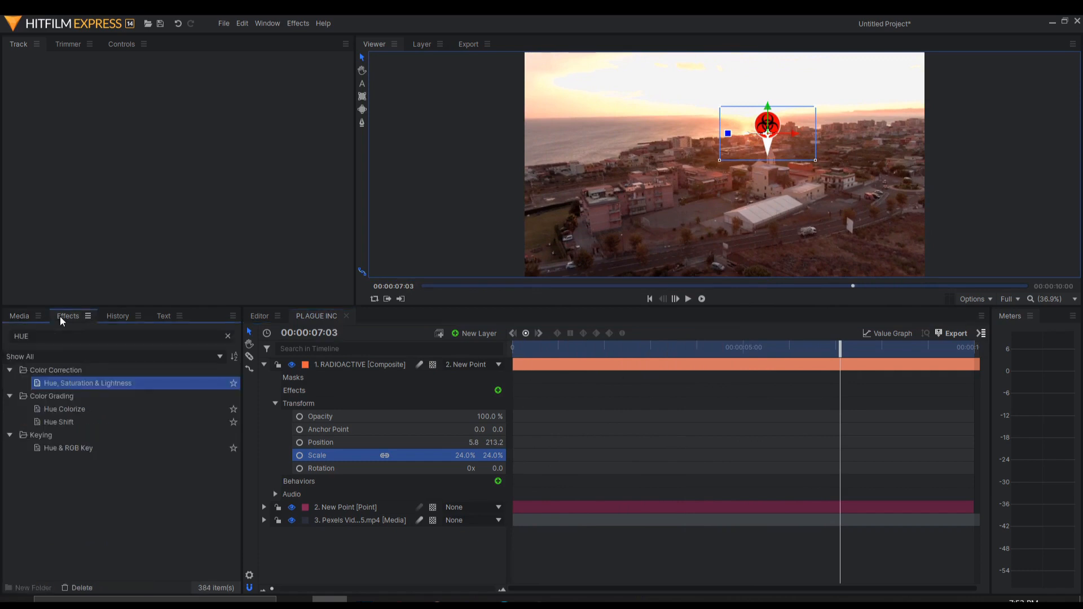
pyautogui.press('BackSpace')
pyautogui.press('BackSpace')
pyautogui.press('BackSpace')
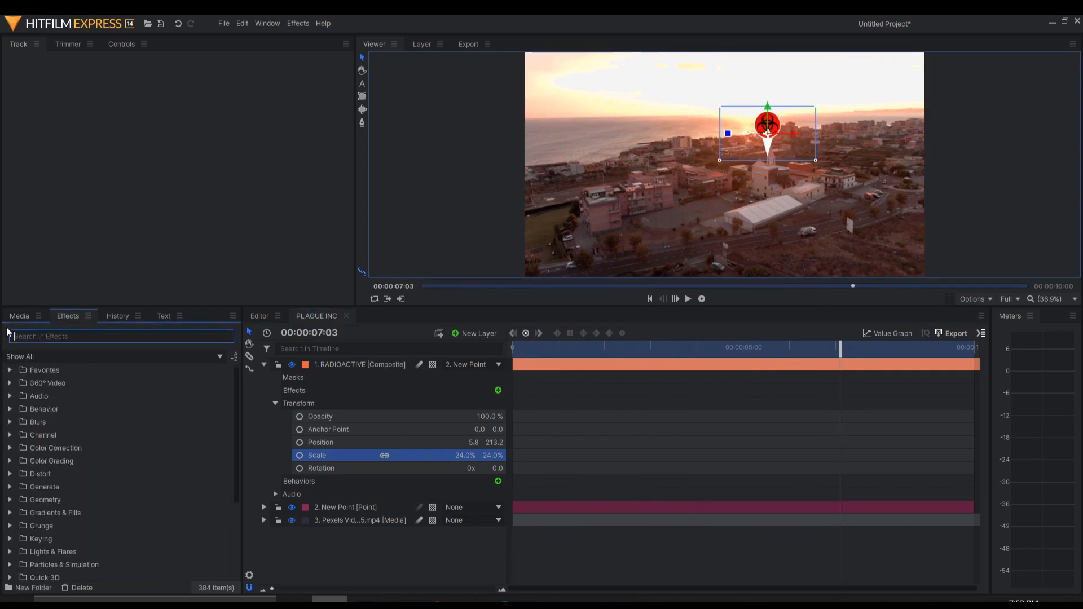
pyautogui.write('SHAKE')
pyautogui.moveTo(39, 383); pyautogui.dragTo(255, 390)
pyautogui.moveTo(335, 379); pyautogui.dragTo(335, 382)
pyautogui.click(287, 403)
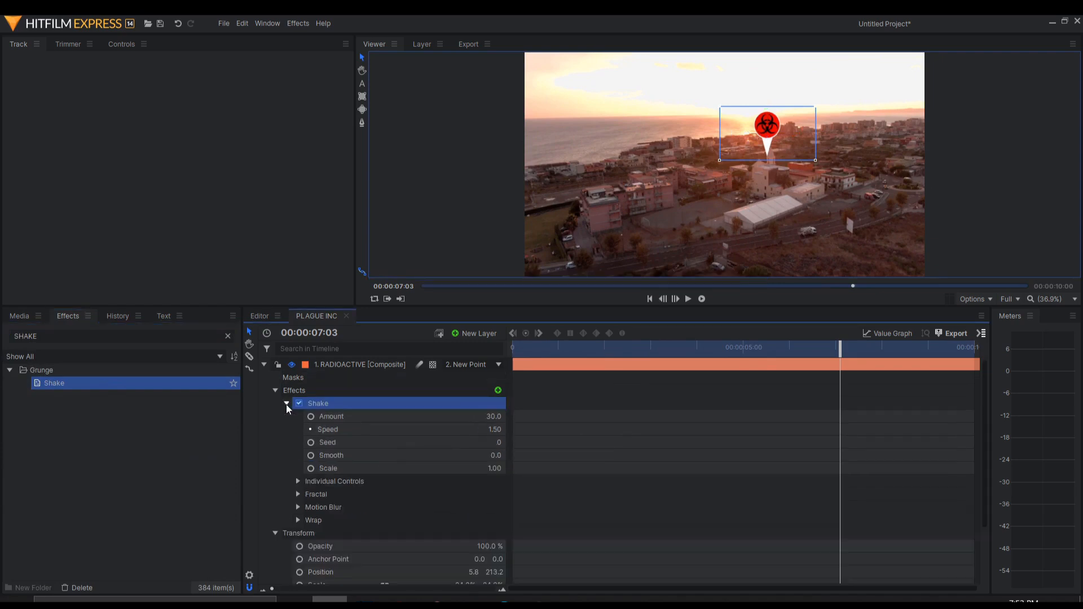
# Step: Set the Shake effect's Amount to 80 and Speed to 0.30, and play the shot from the start to check the motion
pyautogui.click(485, 418)
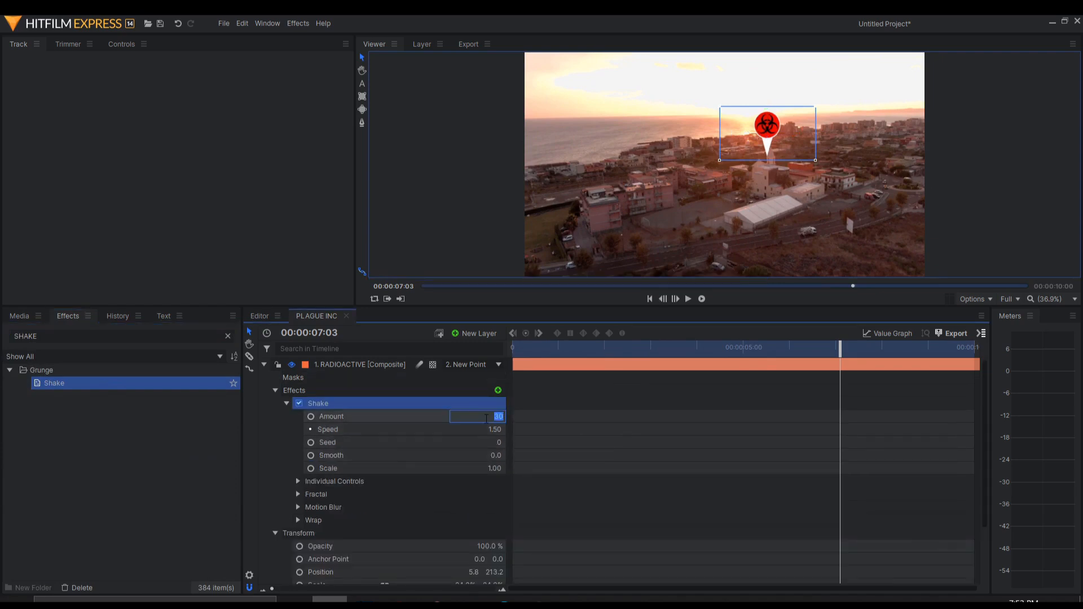
pyautogui.write('80')
pyautogui.press('Return')
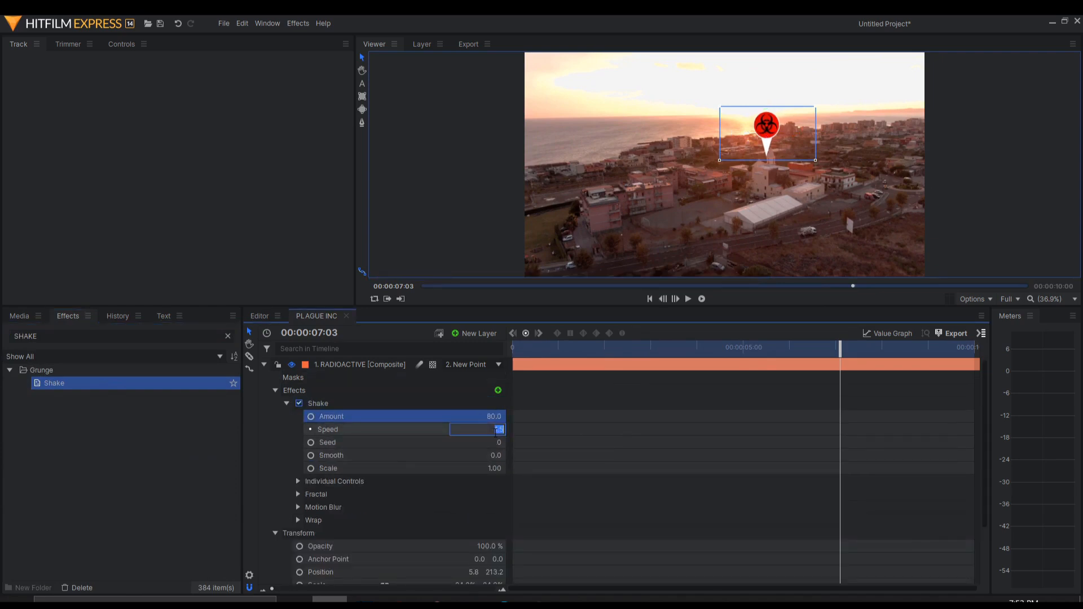
pyautogui.press('Return')
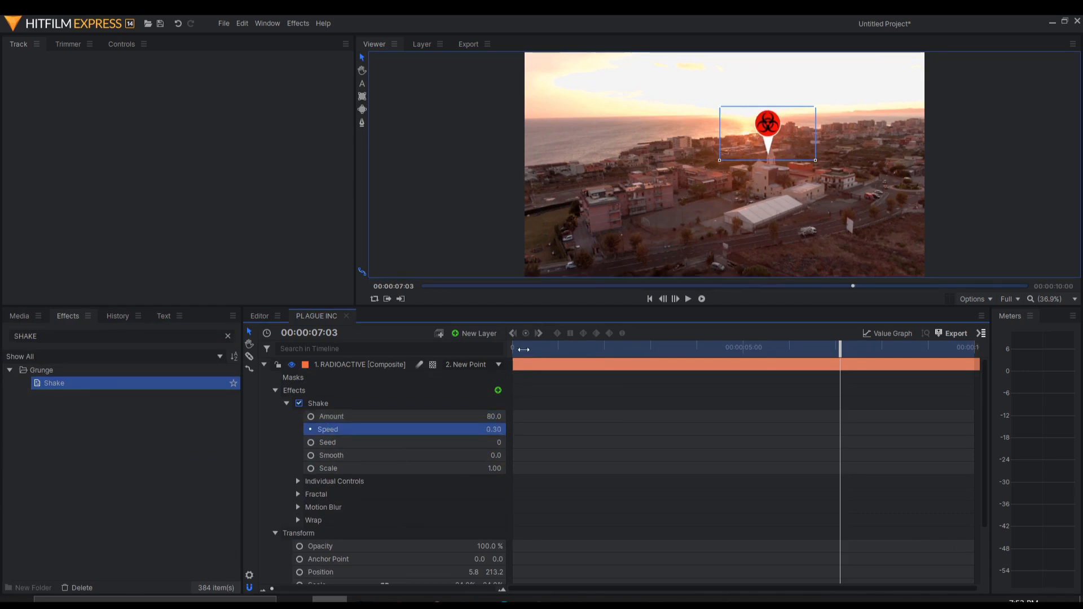
pyautogui.moveTo(533, 348); pyautogui.dragTo(510, 348)
pyautogui.press('space')
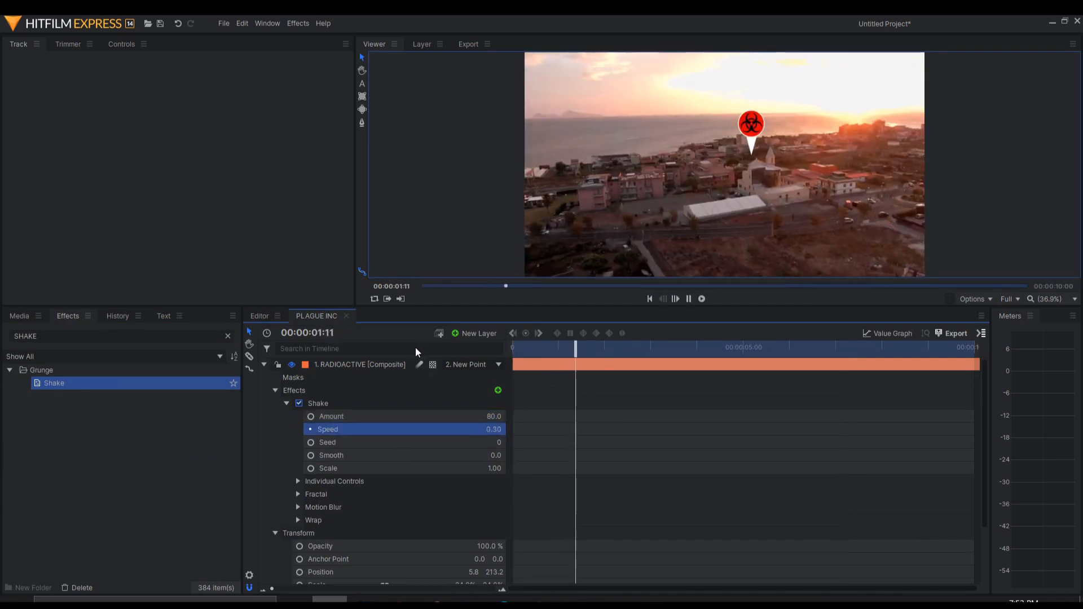
pyautogui.press('space')
# Step: Set the Shake effect's X Shake and Tilt Shake to 0 under Individual Controls and replay the shot from the start
pyautogui.click(297, 481)
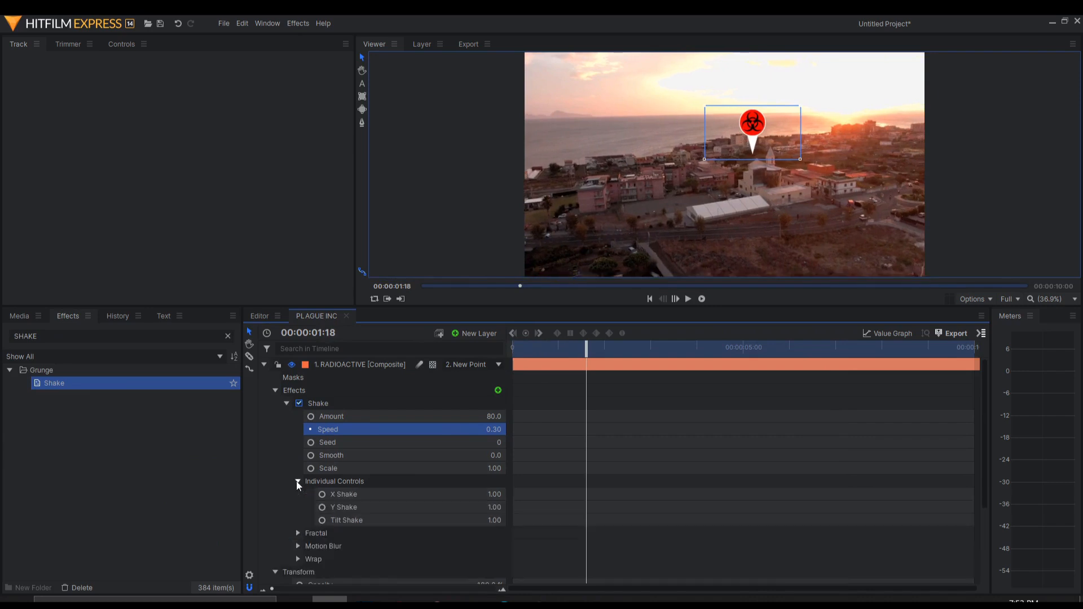
pyautogui.moveTo(496, 495); pyautogui.dragTo(500, 518)
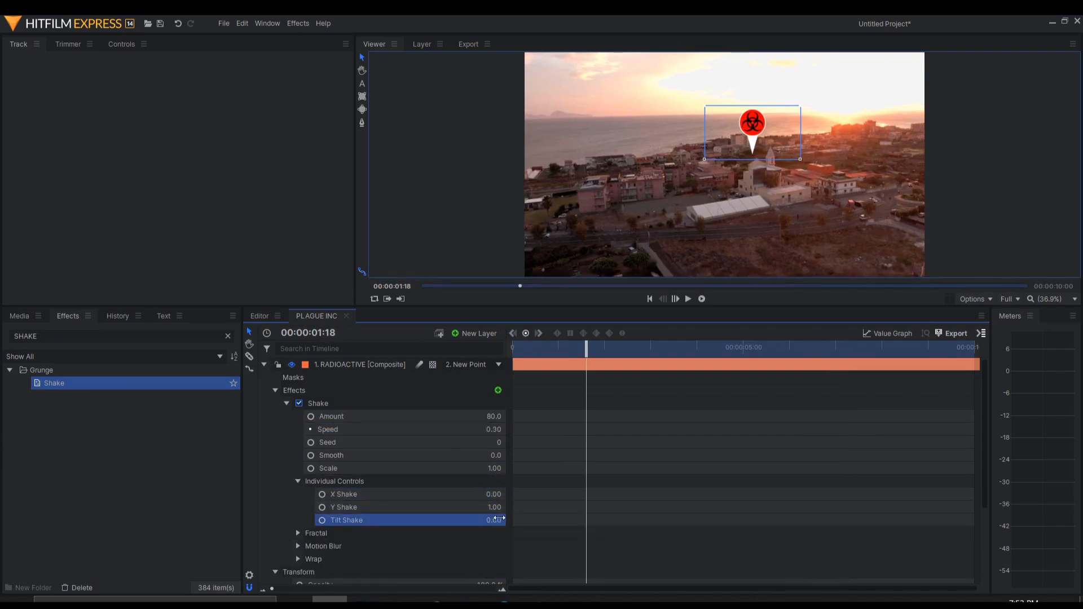
pyautogui.click(397, 507)
pyautogui.press('Home')
pyautogui.press('space')
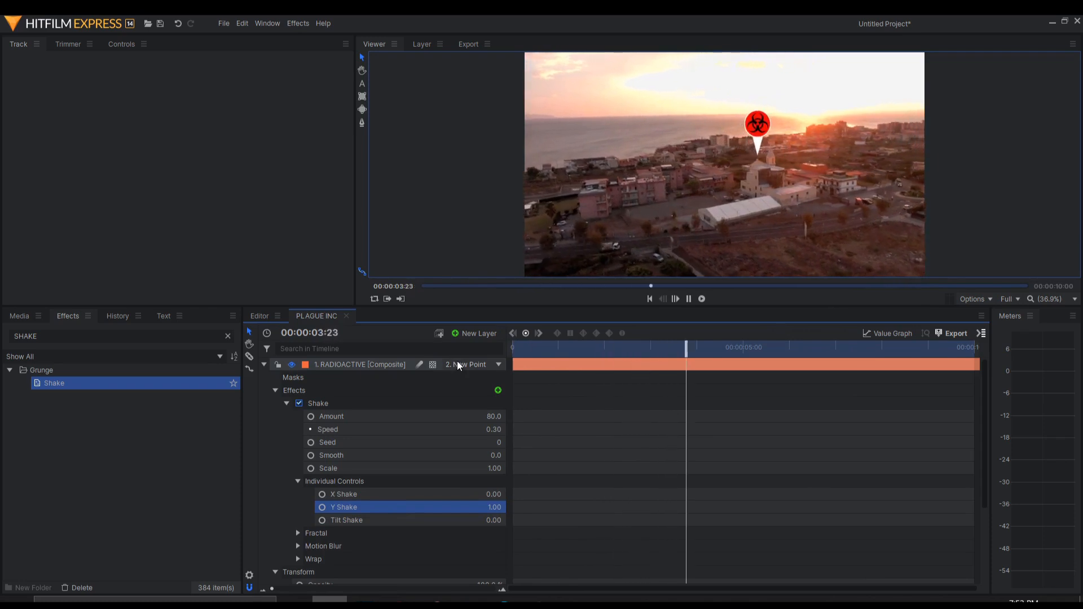
pyautogui.press('space')
# Step: Raise the RADIOACTIVE marker to position 5.8, 235.2, review the shot through to its end and collapse the layer
pyautogui.scroll(-2, 338, 472)
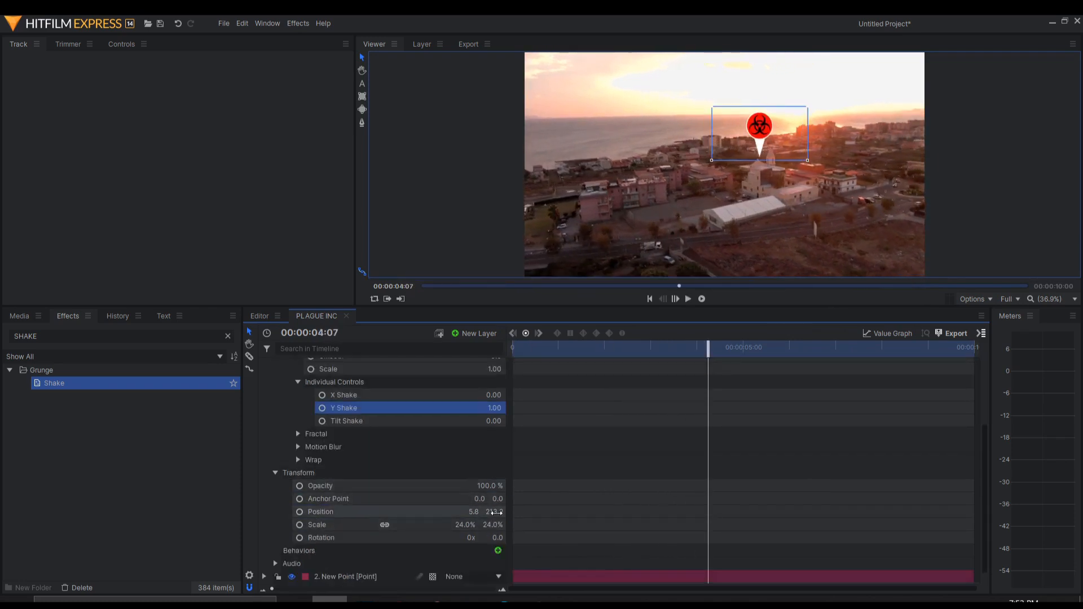
pyautogui.moveTo(495, 512); pyautogui.dragTo(506, 512)
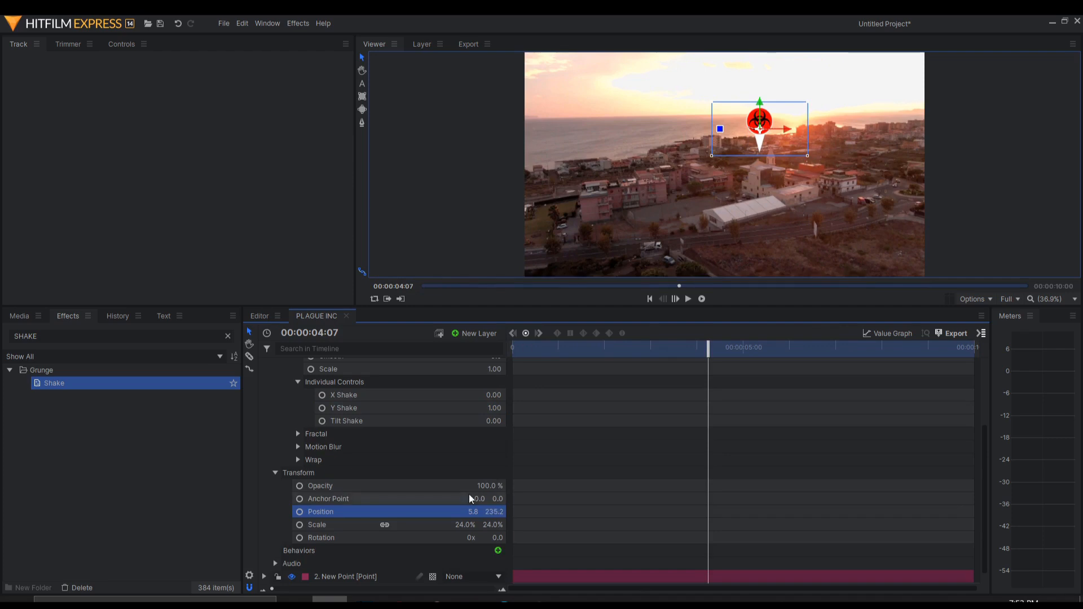
pyautogui.press('Home')
pyautogui.press('space')
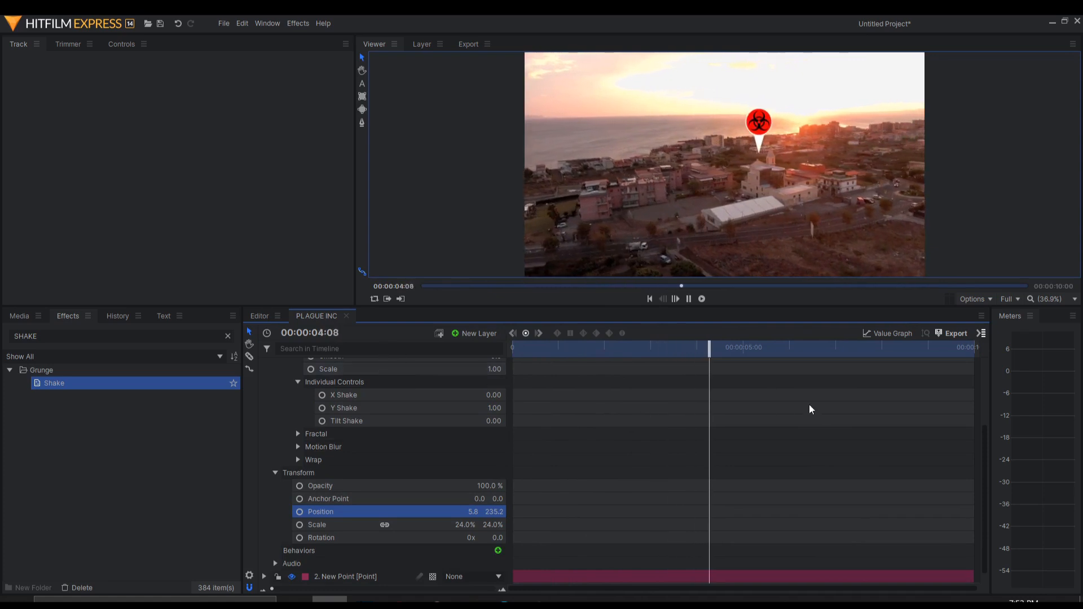
pyautogui.moveTo(535, 355); pyautogui.dragTo(987, 354)
pyautogui.scroll(3, 341, 414)
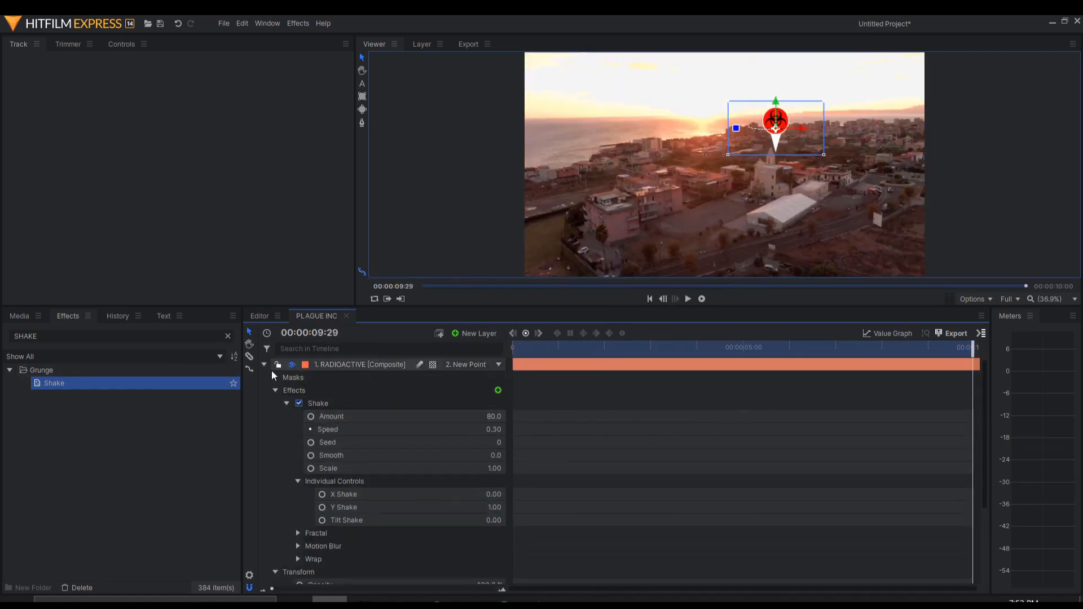
pyautogui.click(264, 365)
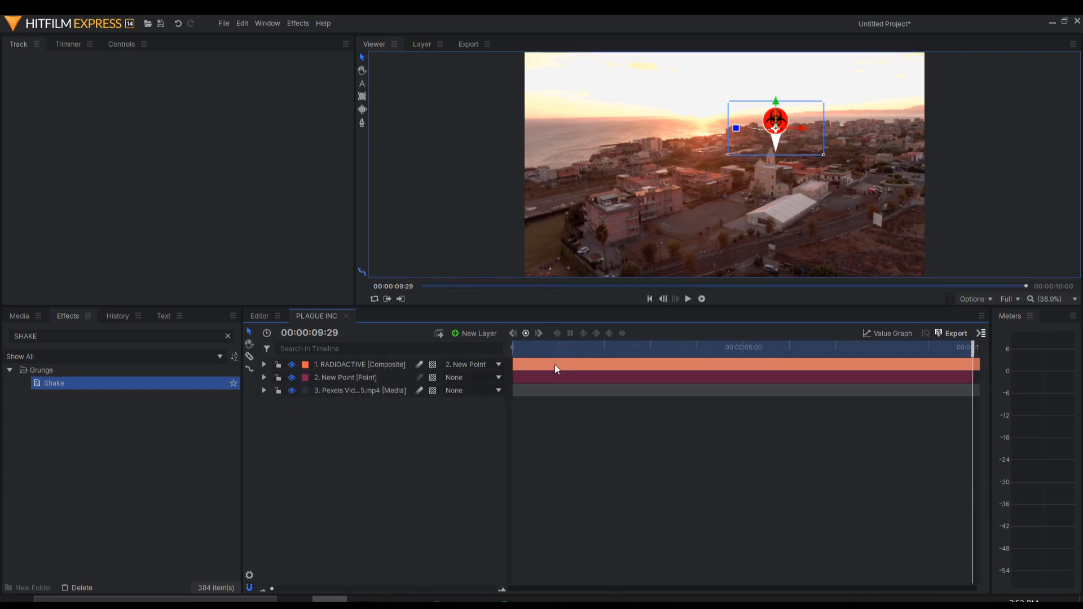
# Step: Add SMOKEY CLOUD.mov as the top layer of PLAGUE INC and split it at 00:00:01:00
pyautogui.click(20, 316)
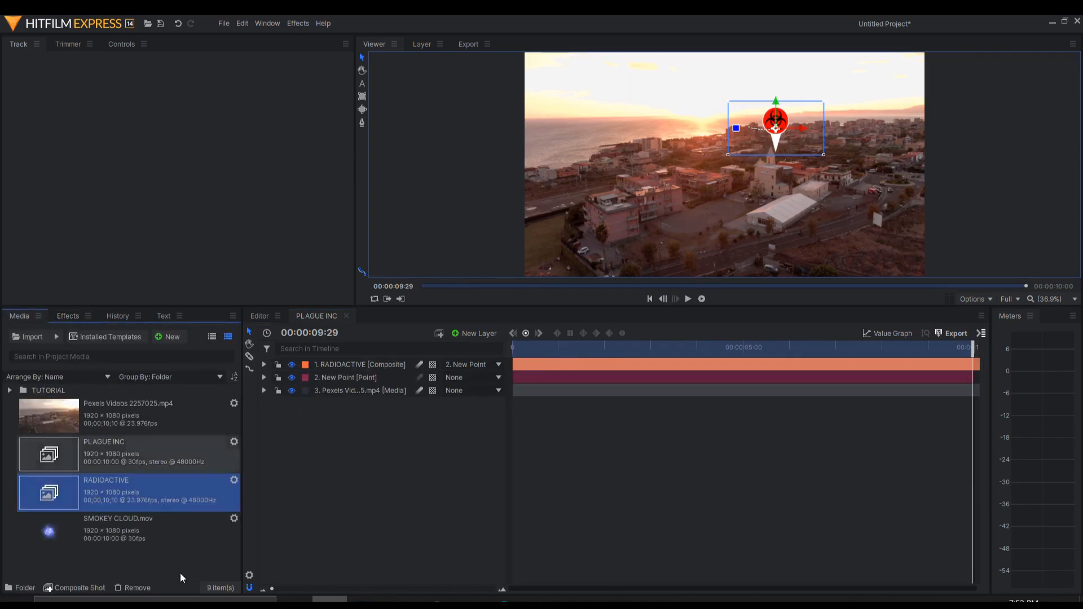
pyautogui.moveTo(66, 539); pyautogui.dragTo(513, 361)
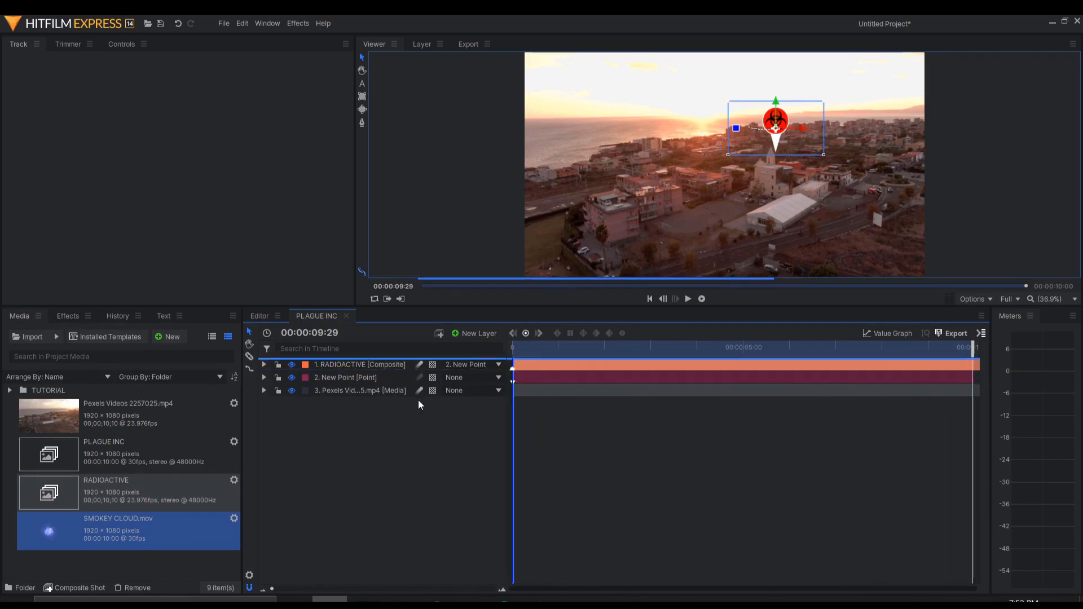
pyautogui.click(560, 347)
pyautogui.moveTo(561, 351); pyautogui.dragTo(559, 351)
pyautogui.hotkey('ctrl', 'shift', 'd')
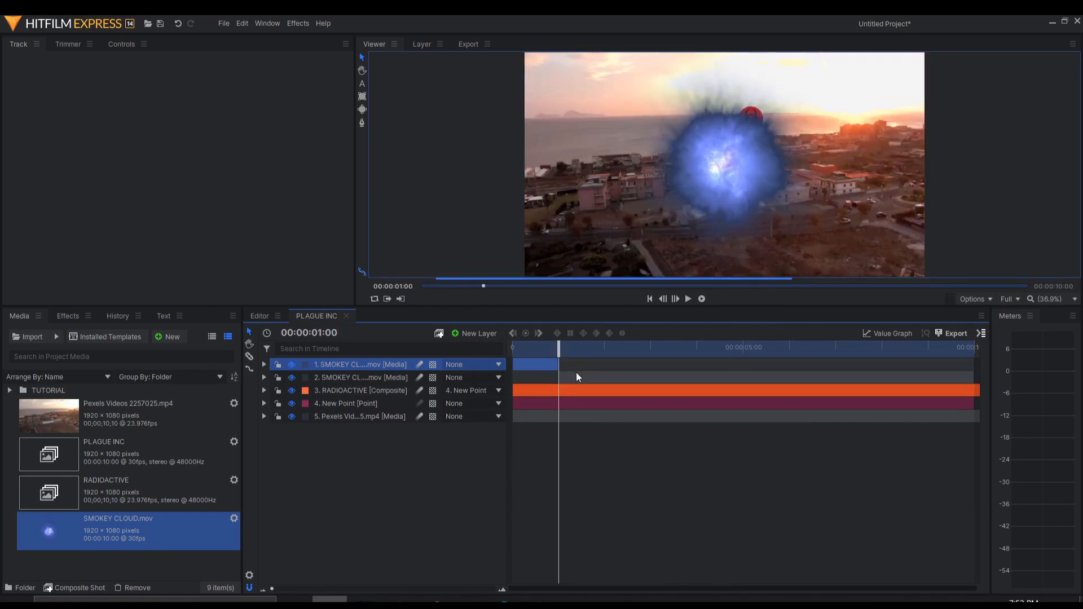
# Step: Delete the SMOKEY CLOUD piece after the one-second split and move the remaining piece to the end of the timeline
pyautogui.click(576, 373)
pyautogui.press('Delete')
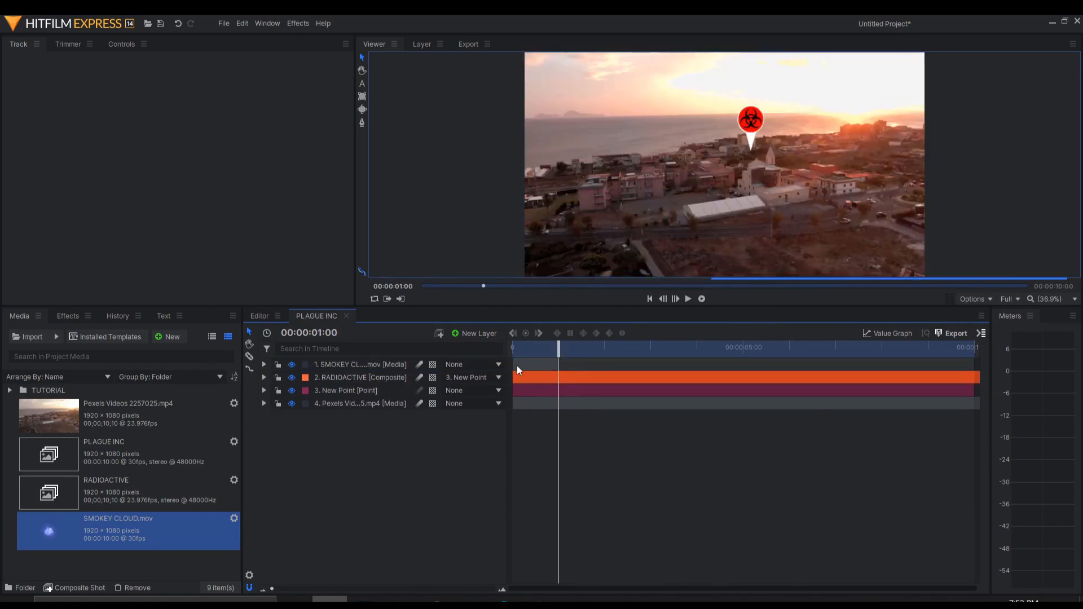
pyautogui.moveTo(517, 365); pyautogui.dragTo(936, 355)
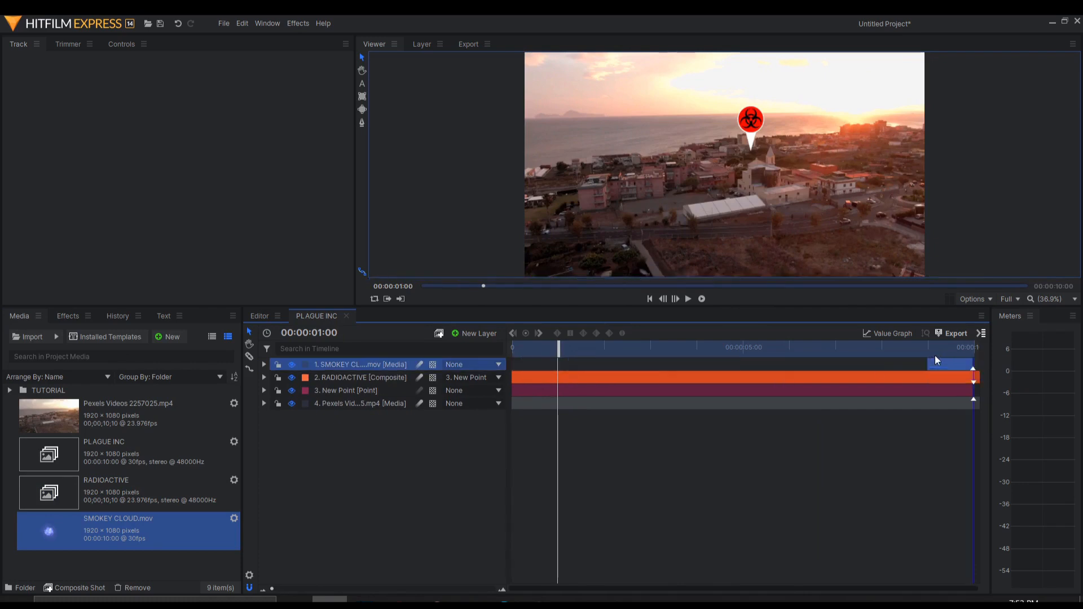
# Step: Find the Hue, Saturation & Lightness effect, apply it to the SMOKEY CLOUD layer and expand its Master settings, viewing the shot at 00:00:09:11
pyautogui.click(66, 317)
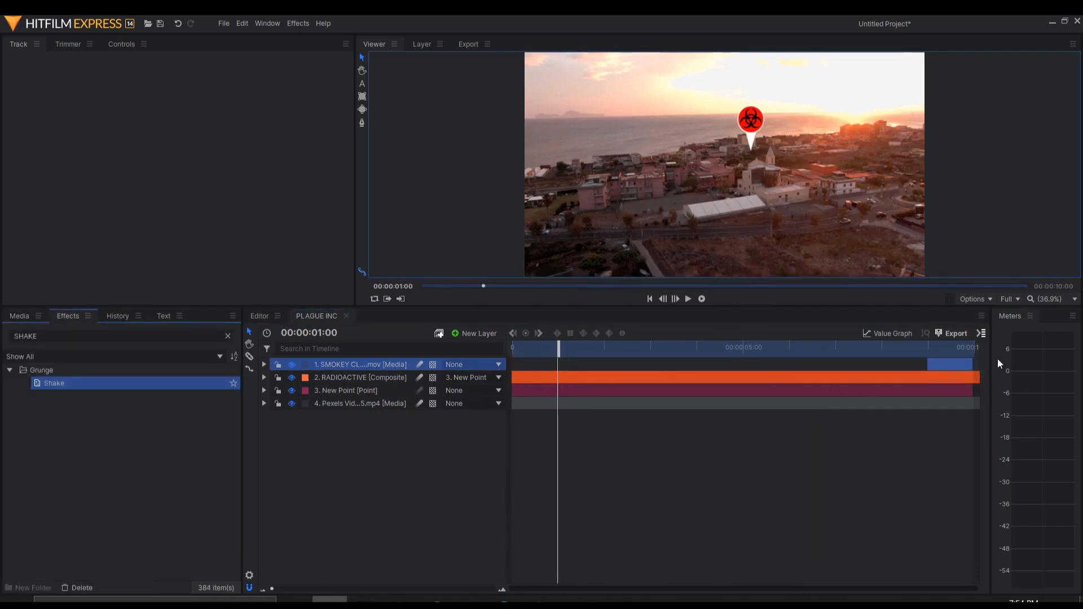
pyautogui.click(946, 353)
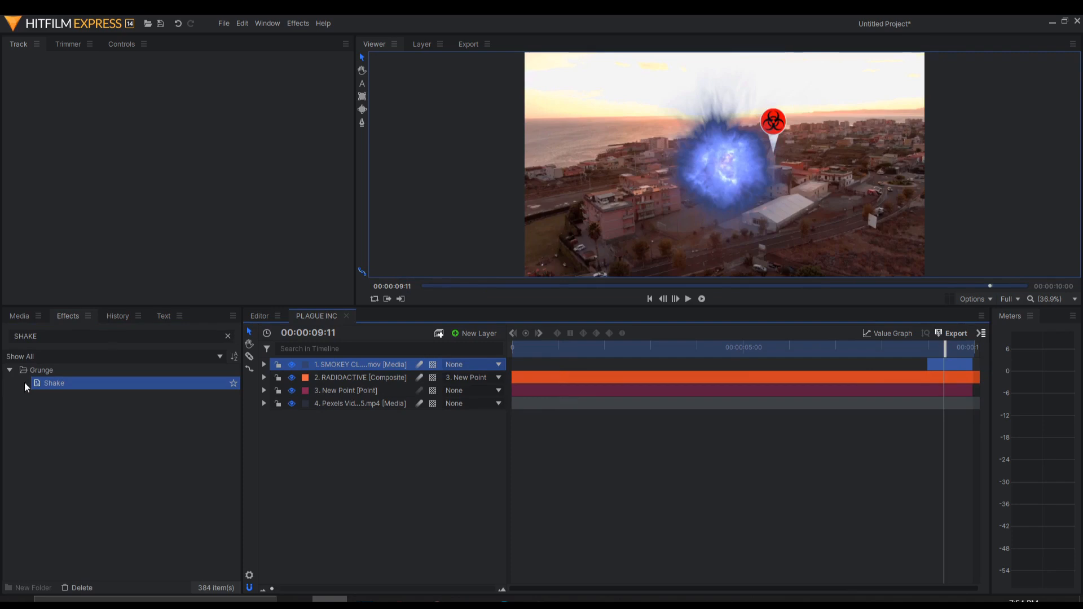
pyautogui.click(37, 336)
pyautogui.write('HUE')
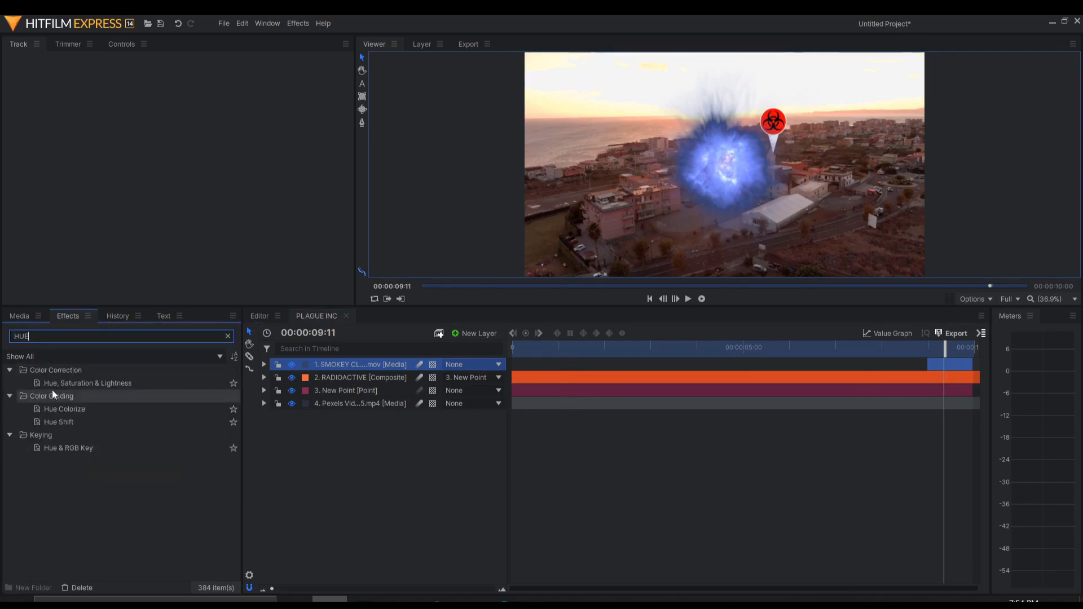
pyautogui.moveTo(57, 383); pyautogui.dragTo(316, 365)
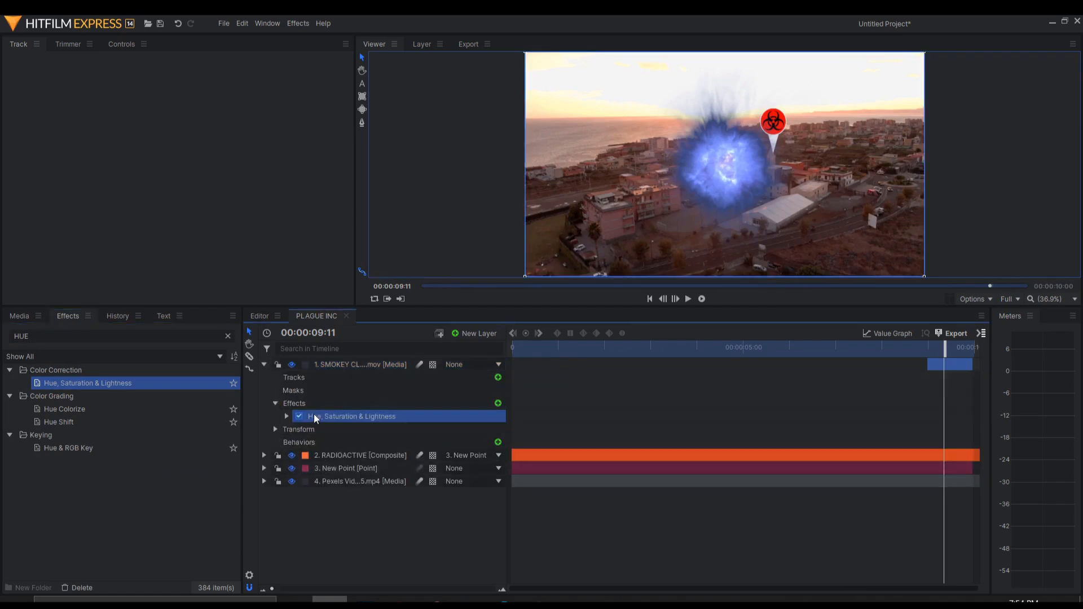
pyautogui.click(286, 417)
pyautogui.click(291, 432)
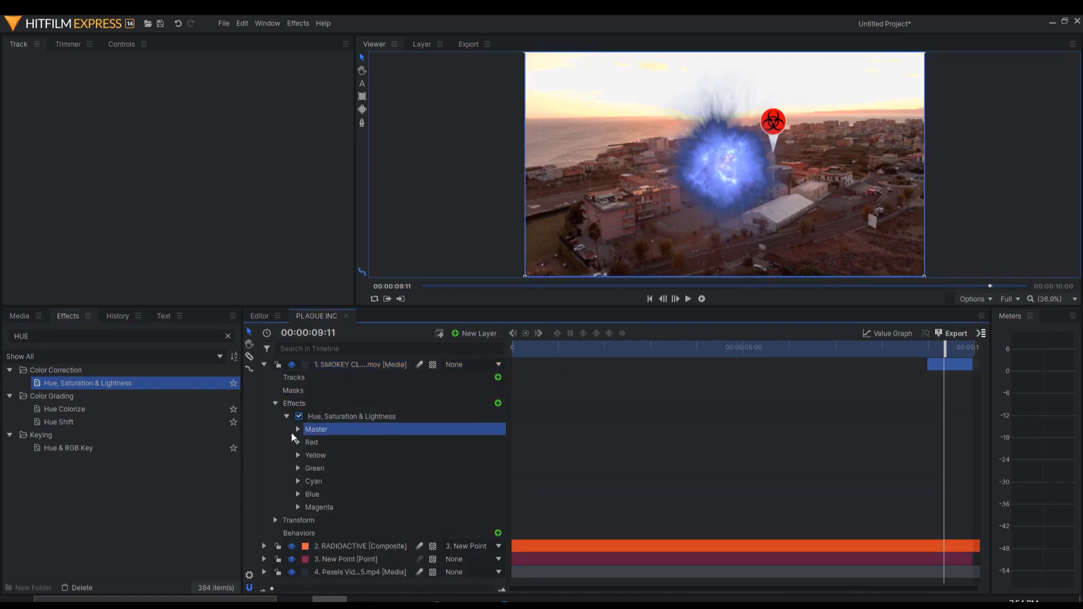
pyautogui.click(297, 430)
# Step: Turn the smoke cloud red with Master Hue Shift 133°, Saturation 100 and Lightness -5, and collapse the effect
pyautogui.moveTo(494, 442); pyautogui.dragTo(524, 442)
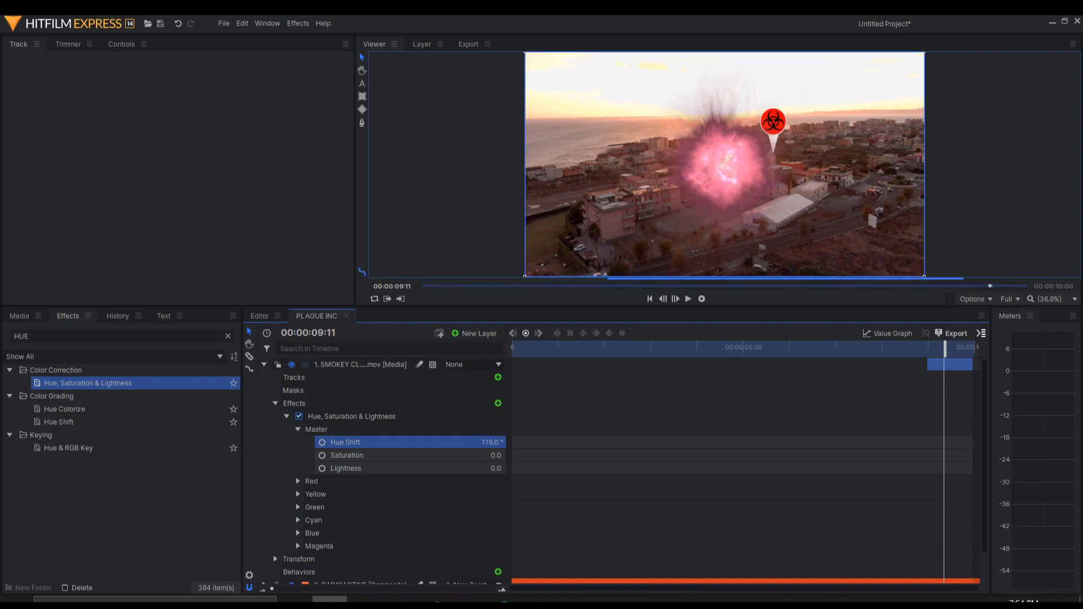
pyautogui.moveTo(499, 460); pyautogui.dragTo(555, 460)
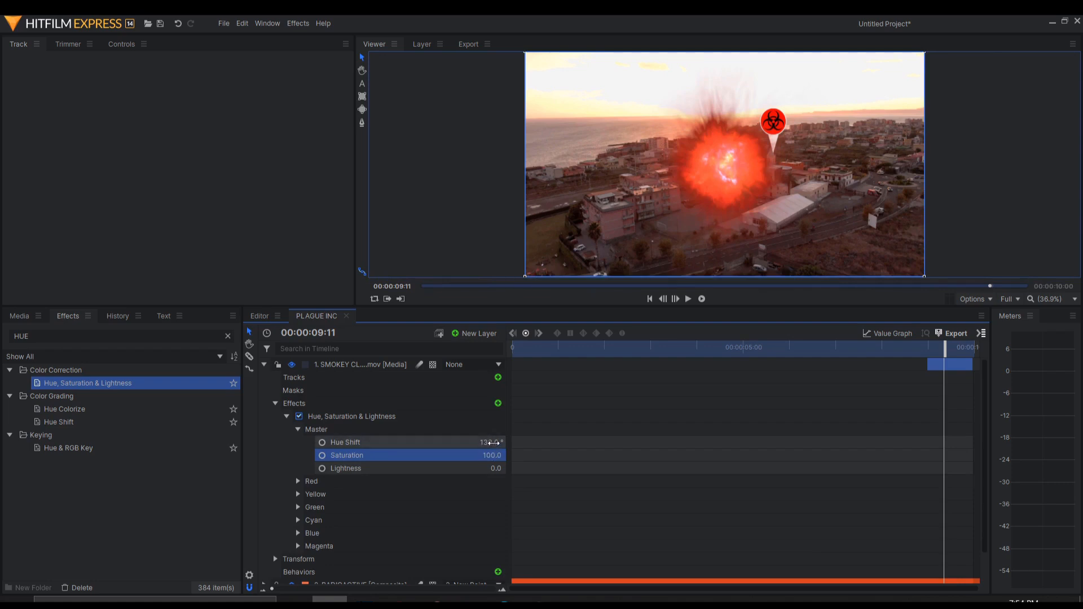
pyautogui.moveTo(496, 469); pyautogui.dragTo(492, 469)
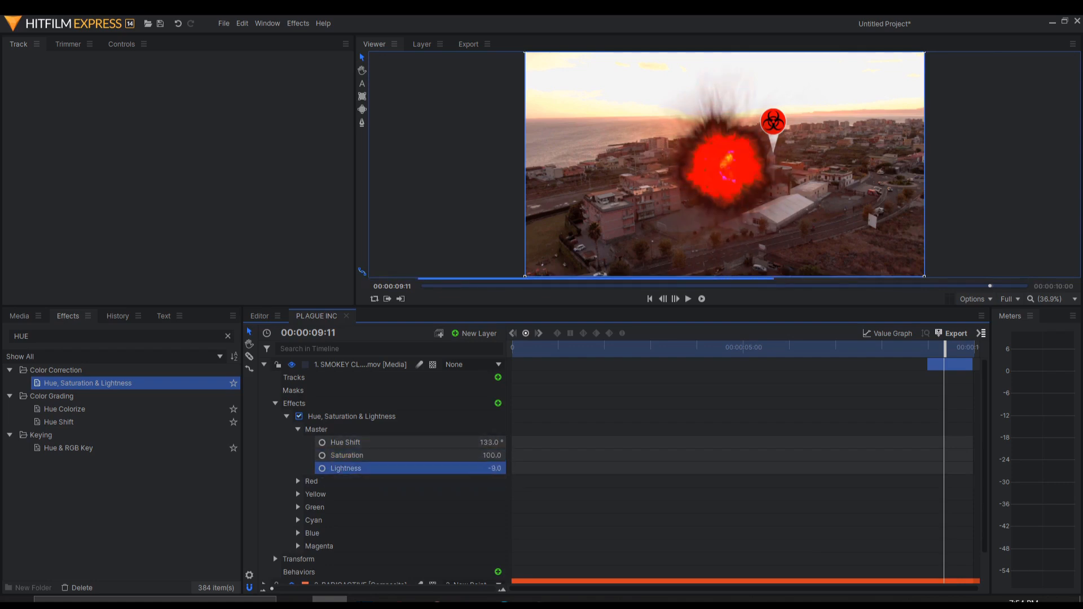
pyautogui.moveTo(491, 469); pyautogui.dragTo(477, 469)
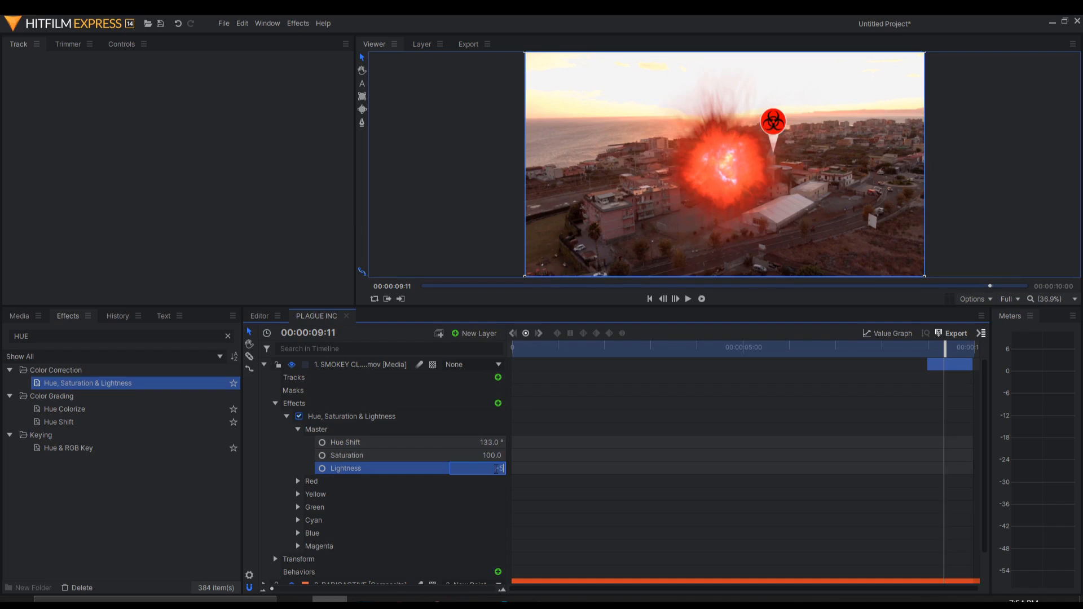
pyautogui.press('Return')
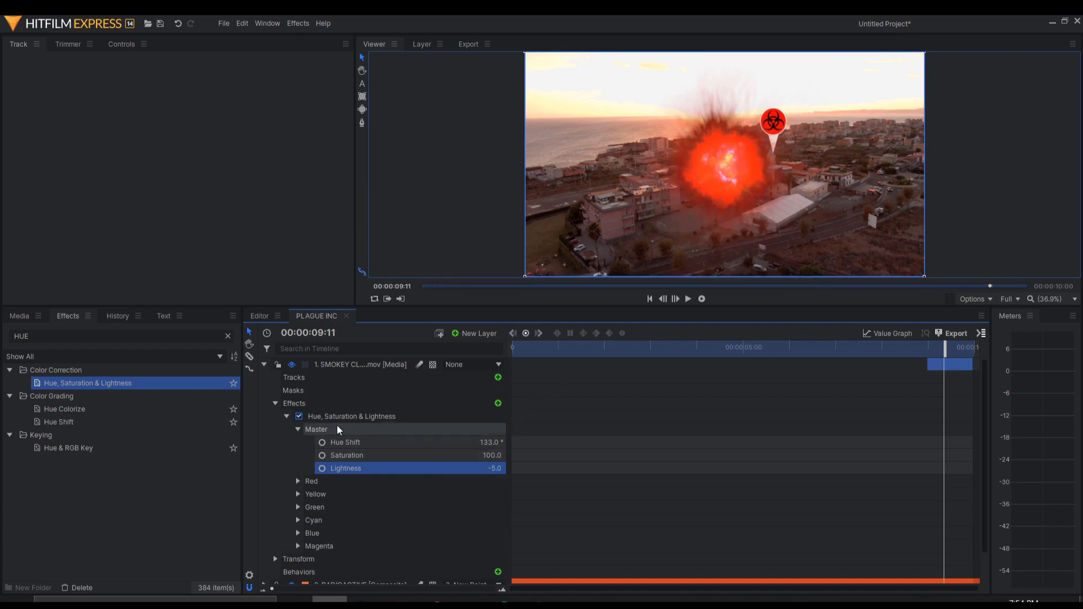
pyautogui.click(287, 416)
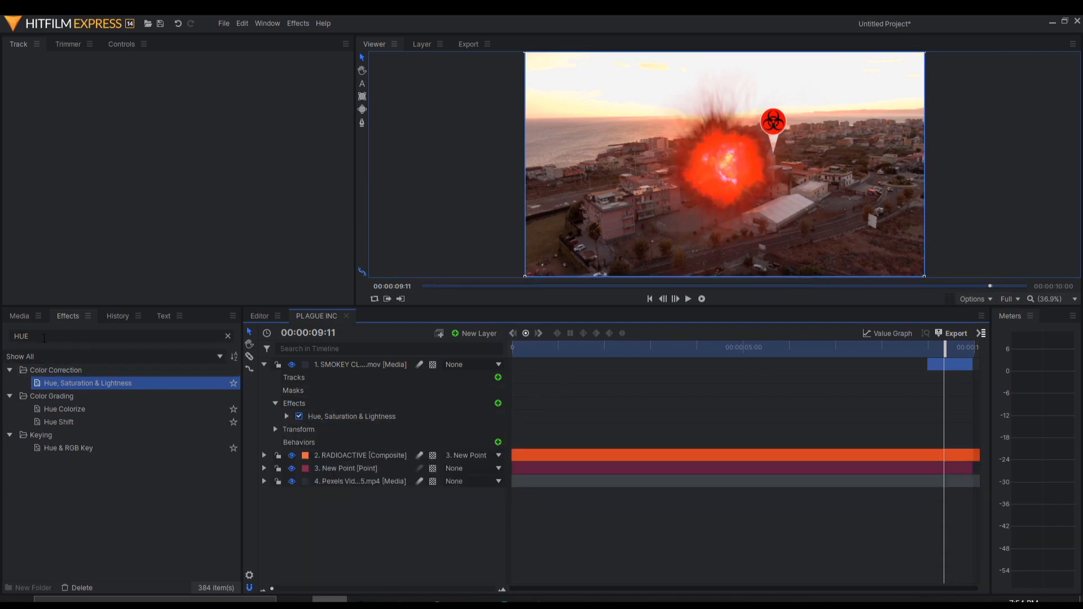
# Step: Find the Time Reverse effect, apply it to the SMOKEY CLOUD layer and scrub through the clip to check the reversed smoke
pyautogui.doubleClick(44, 338)
pyautogui.write('REVERSE')
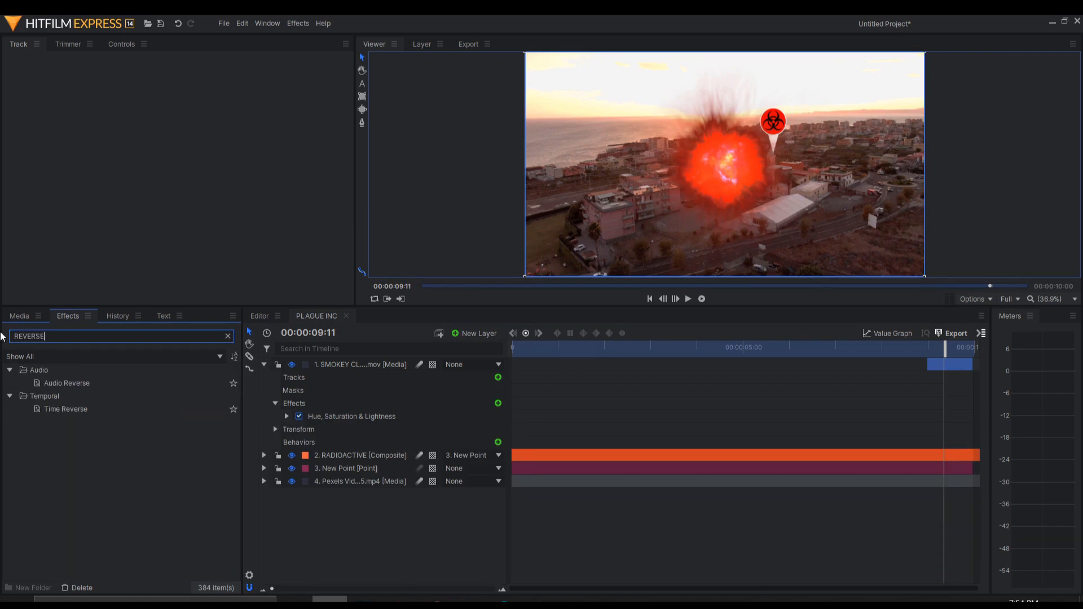
pyautogui.click(52, 408)
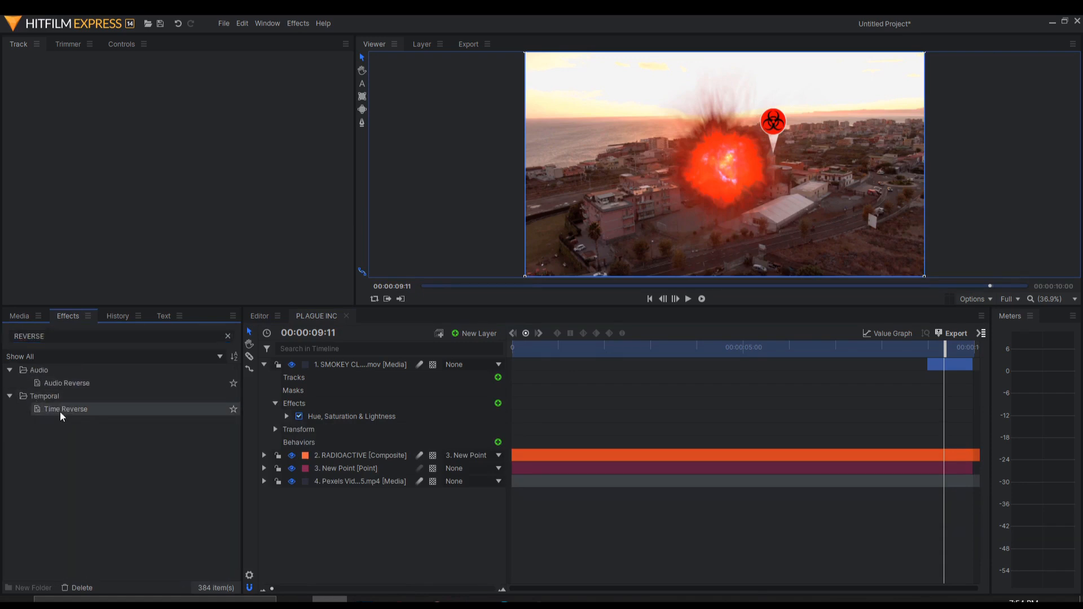
pyautogui.moveTo(59, 411); pyautogui.dragTo(342, 376)
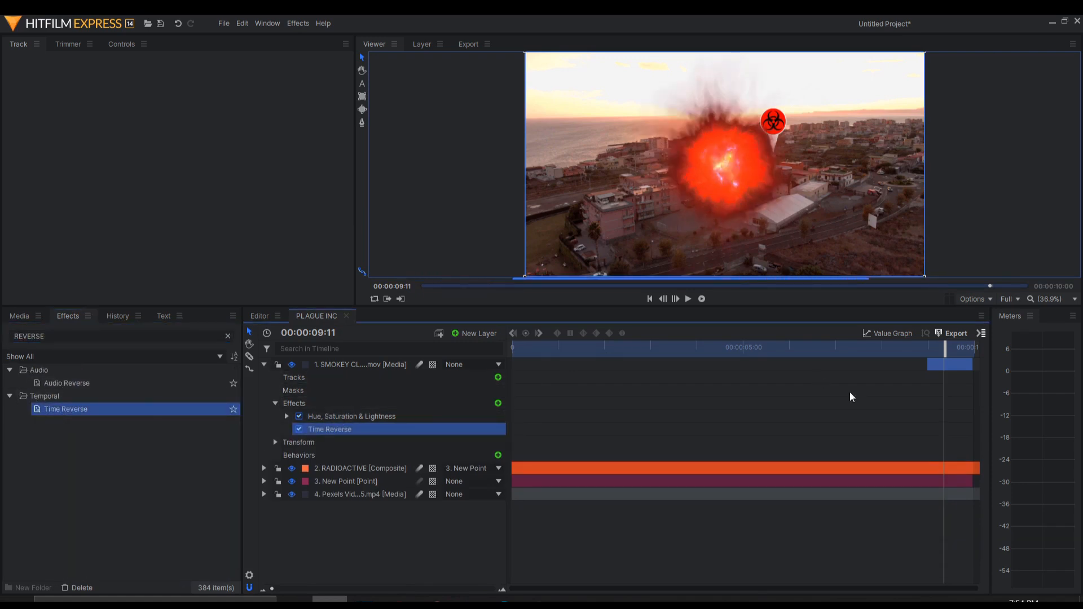
pyautogui.moveTo(945, 347); pyautogui.dragTo(923, 341)
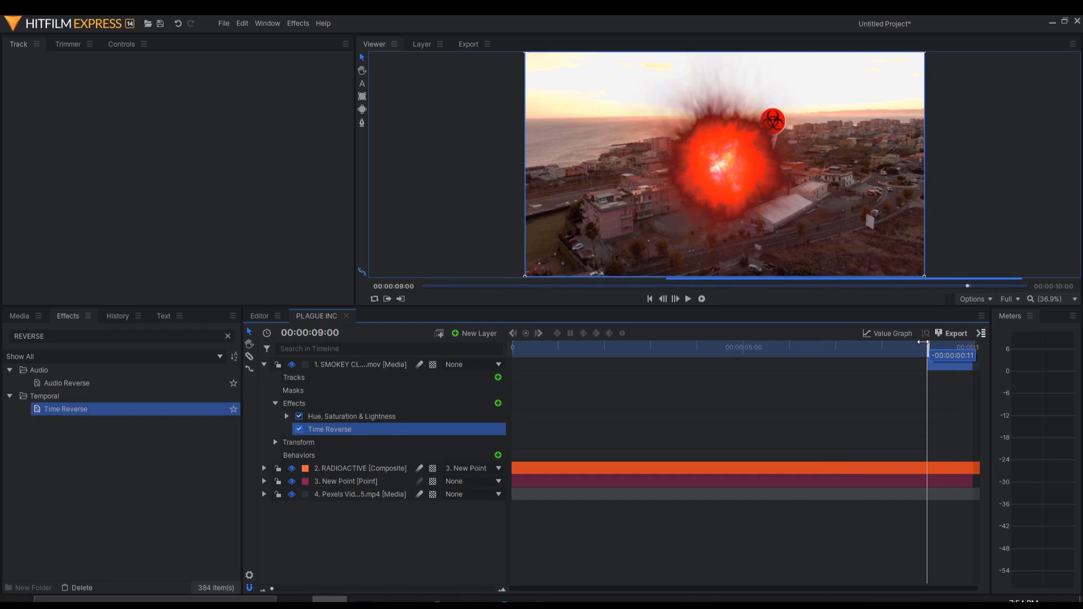
pyautogui.click(952, 350)
pyautogui.click(948, 351)
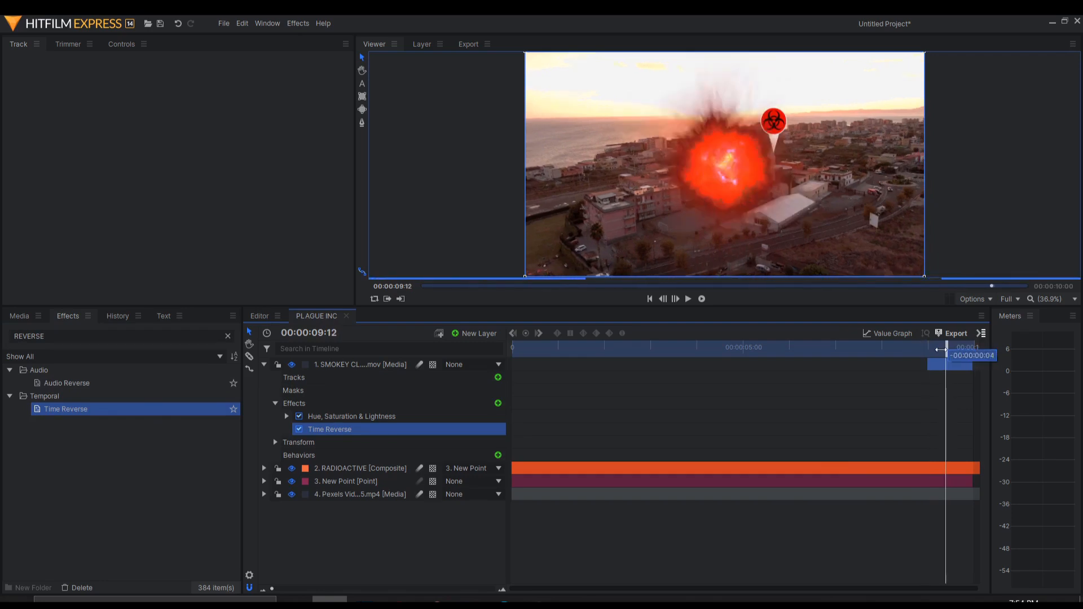
# Step: Move the SMOKEY CLOUD layer over the biohazard marker at position 238.6, 214.2 and scale it to 42% at 00:00:09:16
pyautogui.click(275, 443)
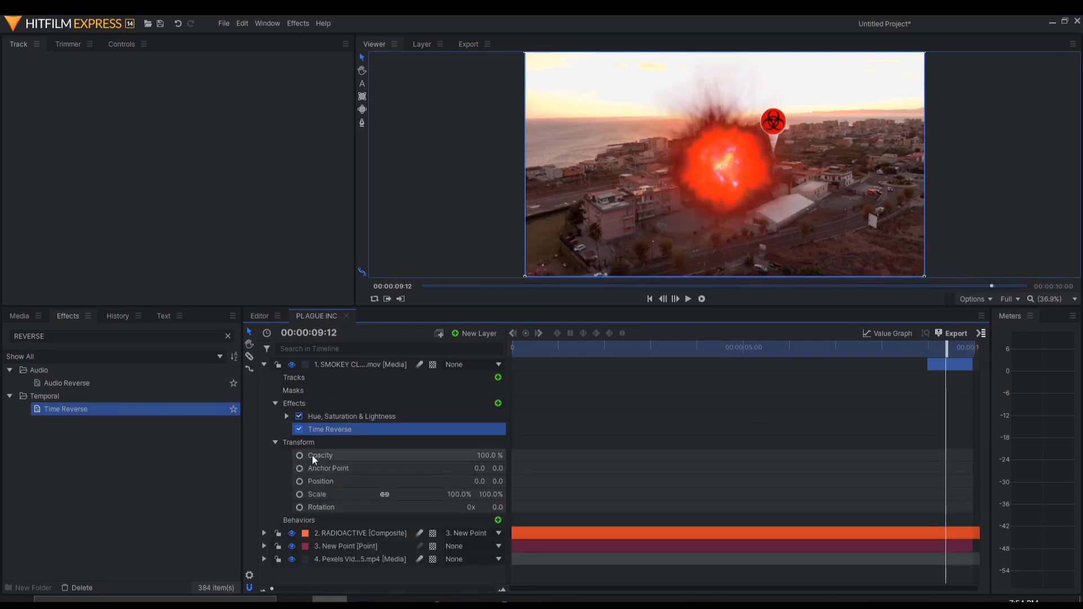
pyautogui.click(335, 366)
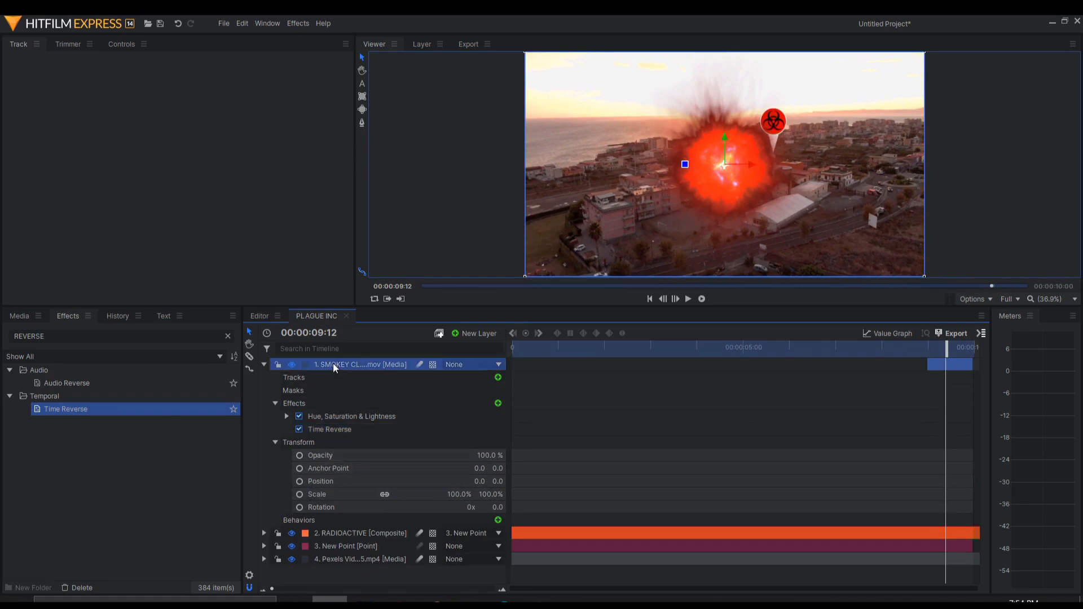
pyautogui.moveTo(723, 167); pyautogui.dragTo(773, 124)
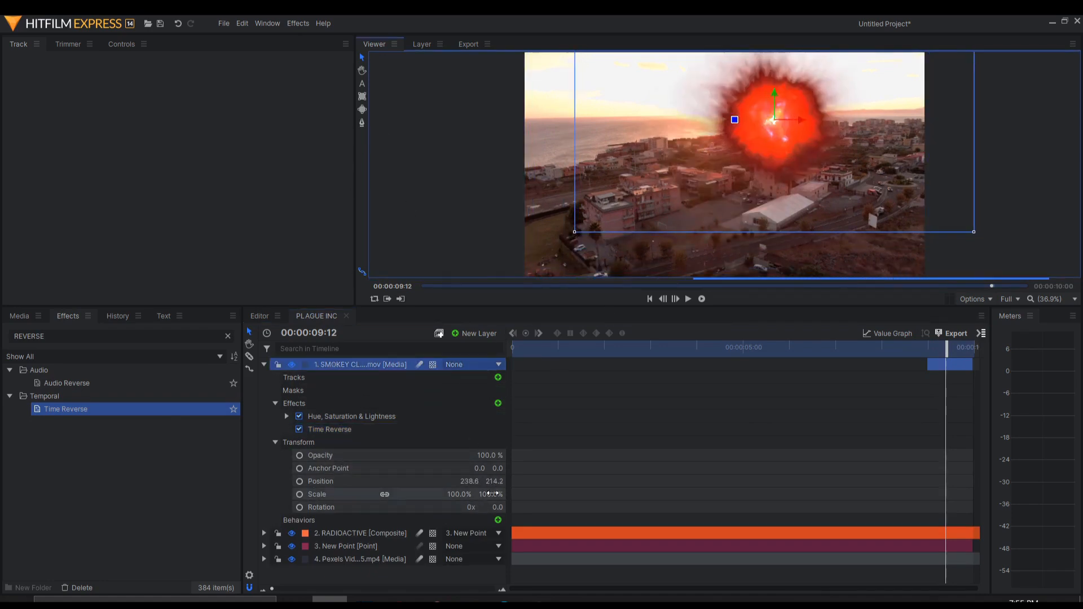
pyautogui.moveTo(466, 494); pyautogui.dragTo(418, 495)
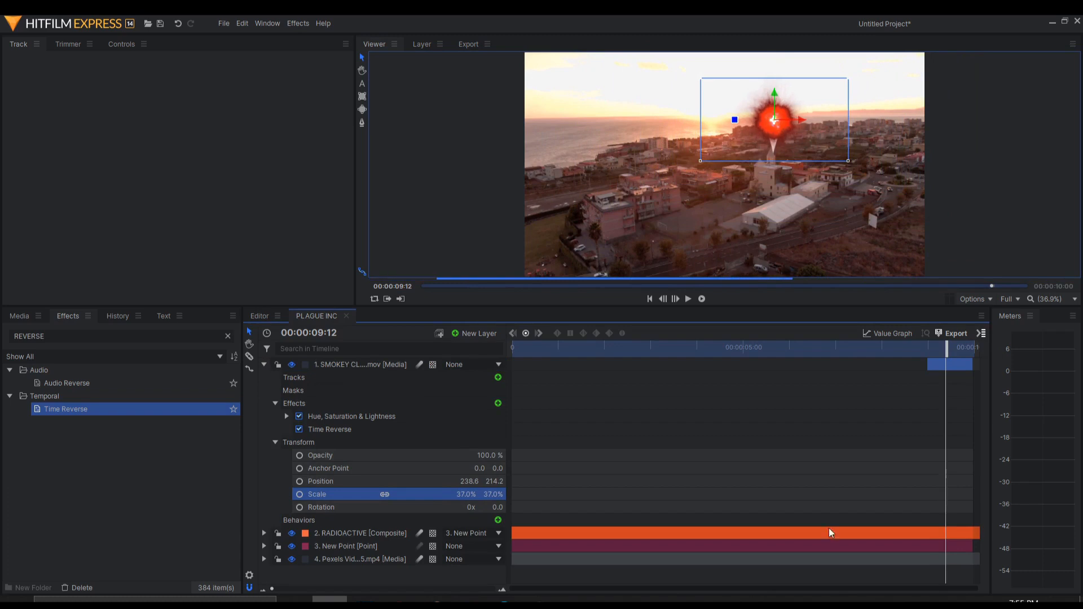
pyautogui.moveTo(950, 348); pyautogui.dragTo(955, 348)
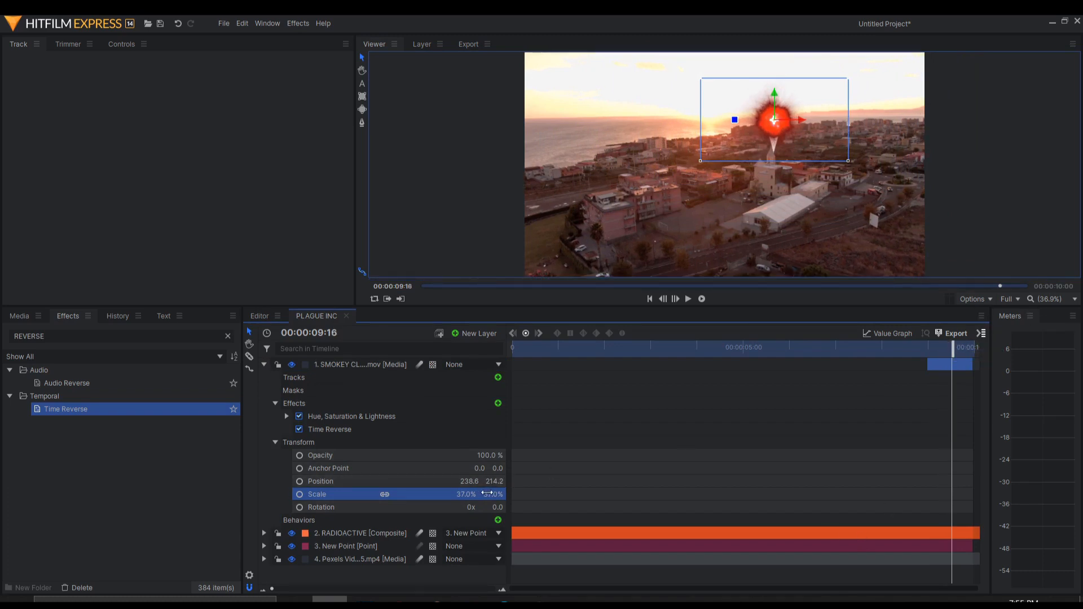
pyautogui.moveTo(466, 495); pyautogui.dragTo(469, 495)
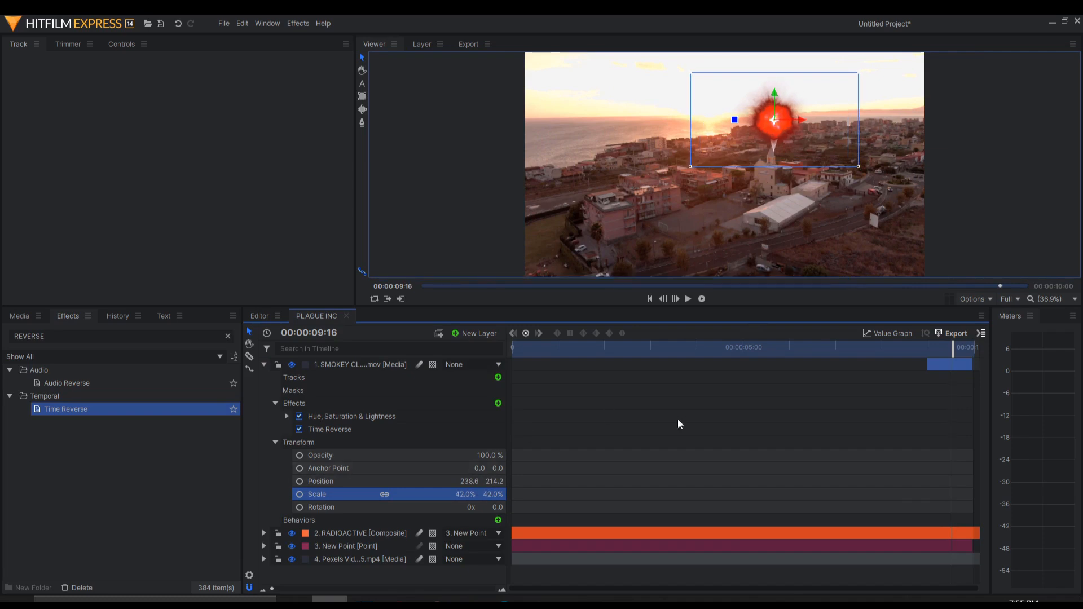
# Step: Keyframe the SMOKEY CLOUD layer's Scale from 0% at 00:00:09:16 up to 42% and back down to 0% a few frames after that
pyautogui.click(300, 494)
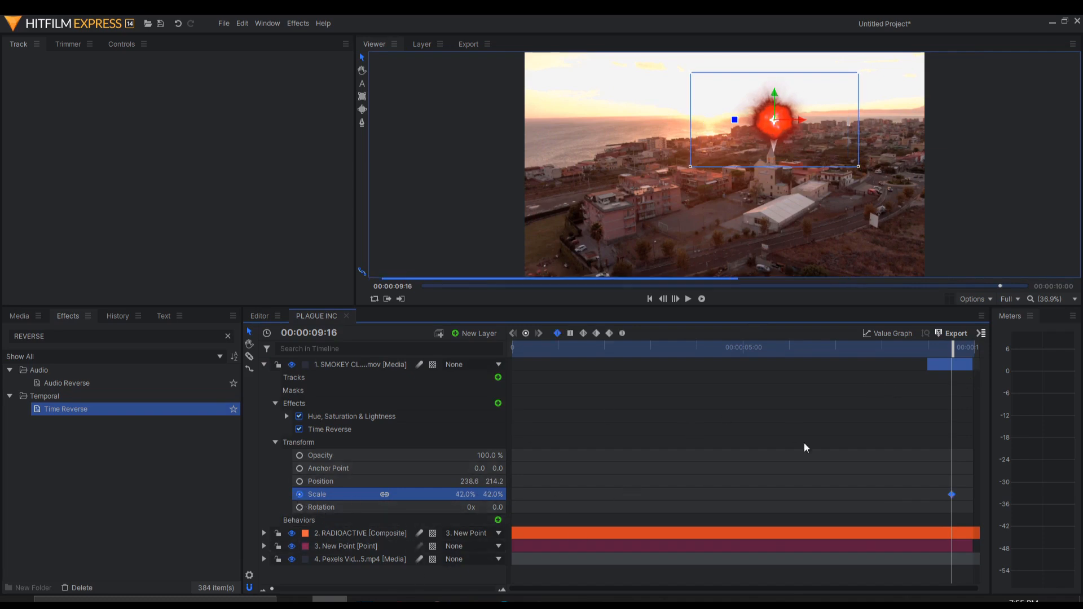
pyautogui.moveTo(952, 494); pyautogui.dragTo(956, 494)
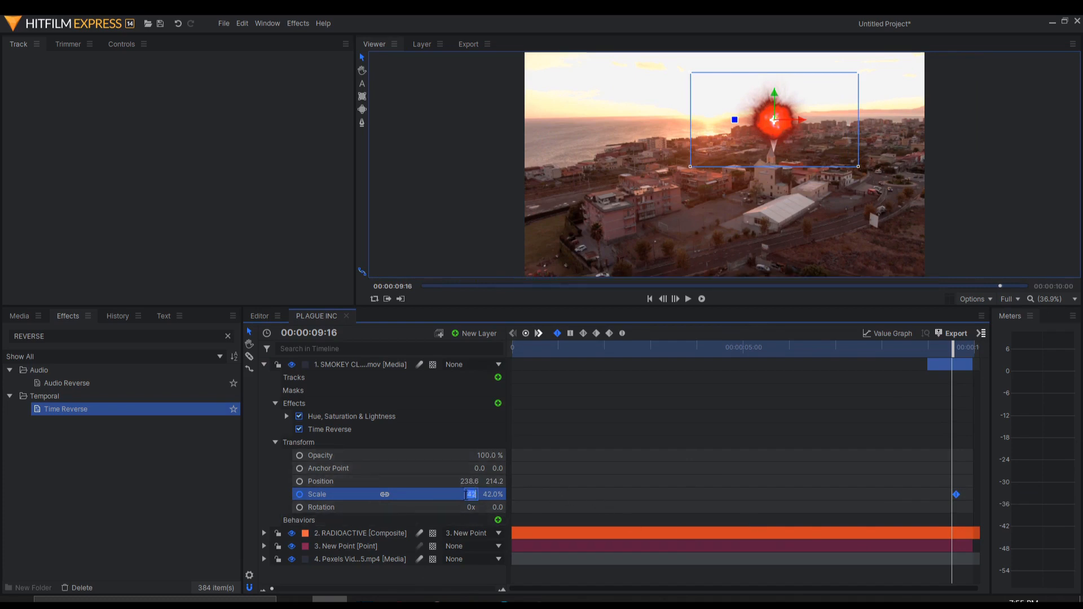
pyautogui.write('0')
pyautogui.press('Return')
pyautogui.moveTo(949, 349); pyautogui.dragTo(962, 350)
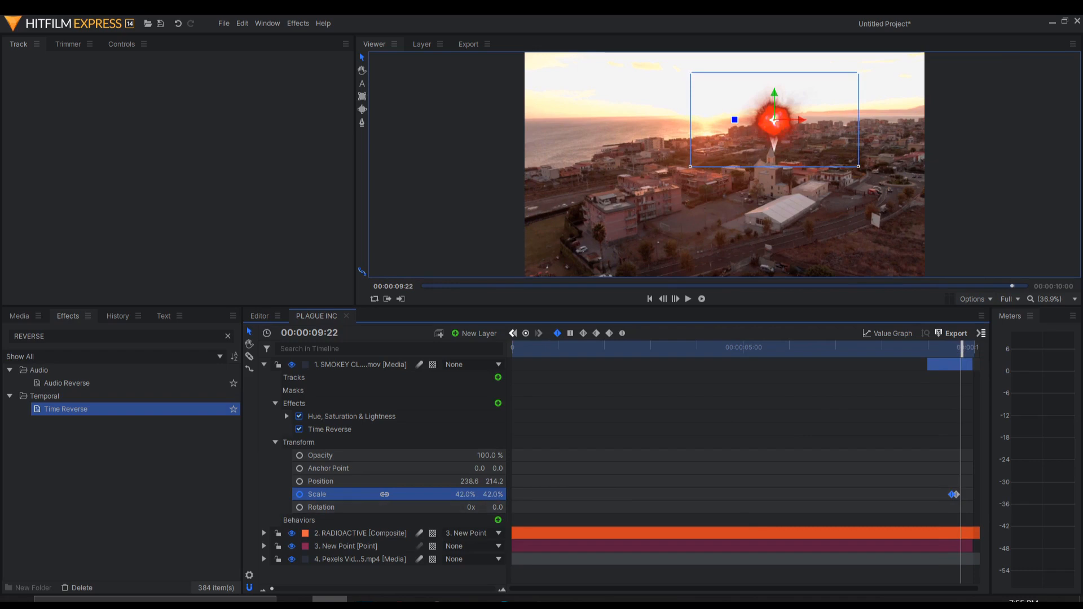
pyautogui.write('16.8')
pyautogui.press('Return')
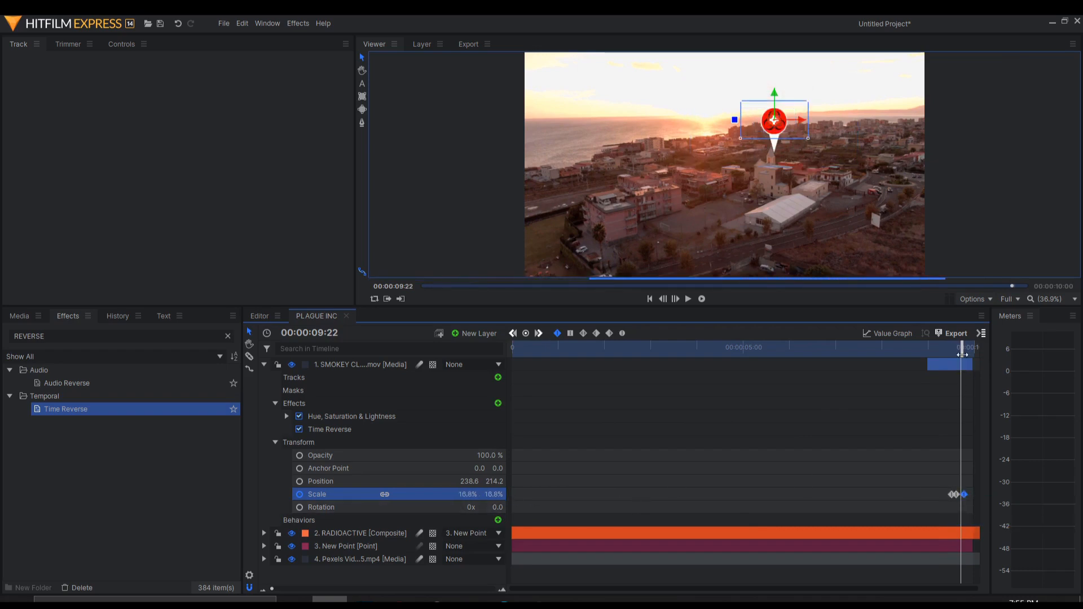
pyautogui.moveTo(962, 354)
pyautogui.mouseDown()
pyautogui.moveTo(949, 347)
pyautogui.moveTo(960, 347)
pyautogui.mouseUp()
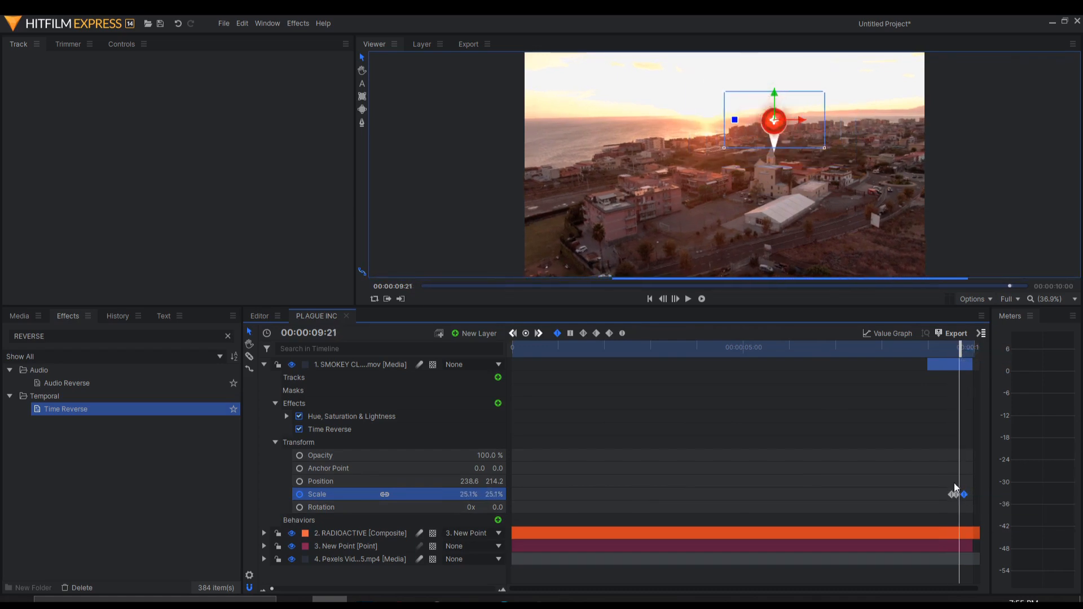
# Step: Shift the last two smoke Scale keyframes to 00:00:09:24 and 00:00:09:29, and set the middle one to 65%
pyautogui.moveTo(953, 478); pyautogui.dragTo(972, 494)
pyautogui.moveTo(959, 348)
pyautogui.mouseDown()
pyautogui.moveTo(949, 348)
pyautogui.moveTo(969, 348)
pyautogui.mouseUp()
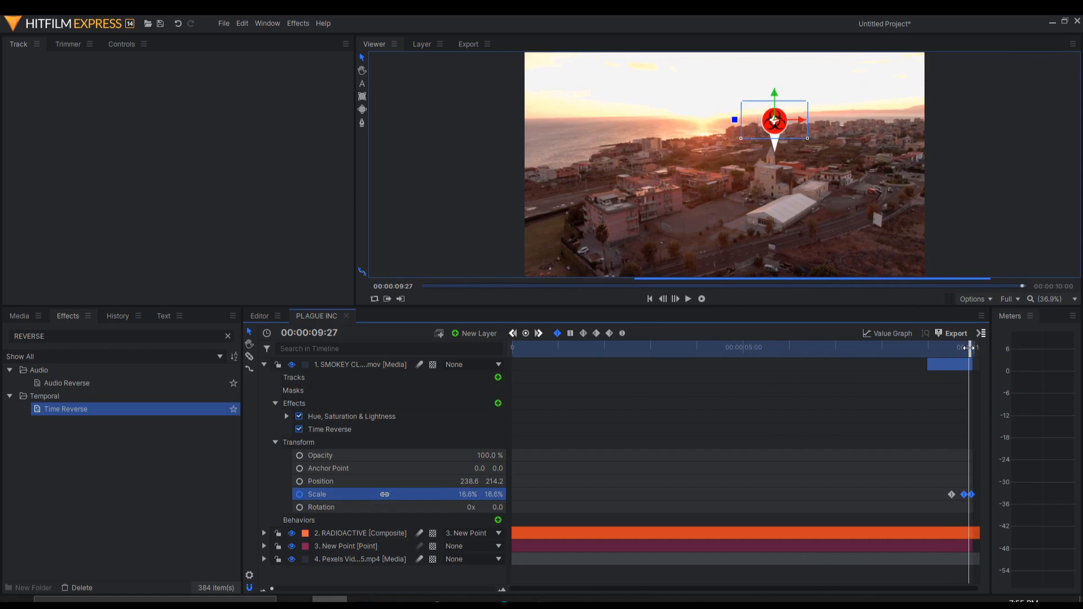
pyautogui.click(513, 333)
pyautogui.moveTo(490, 496); pyautogui.dragTo(516, 495)
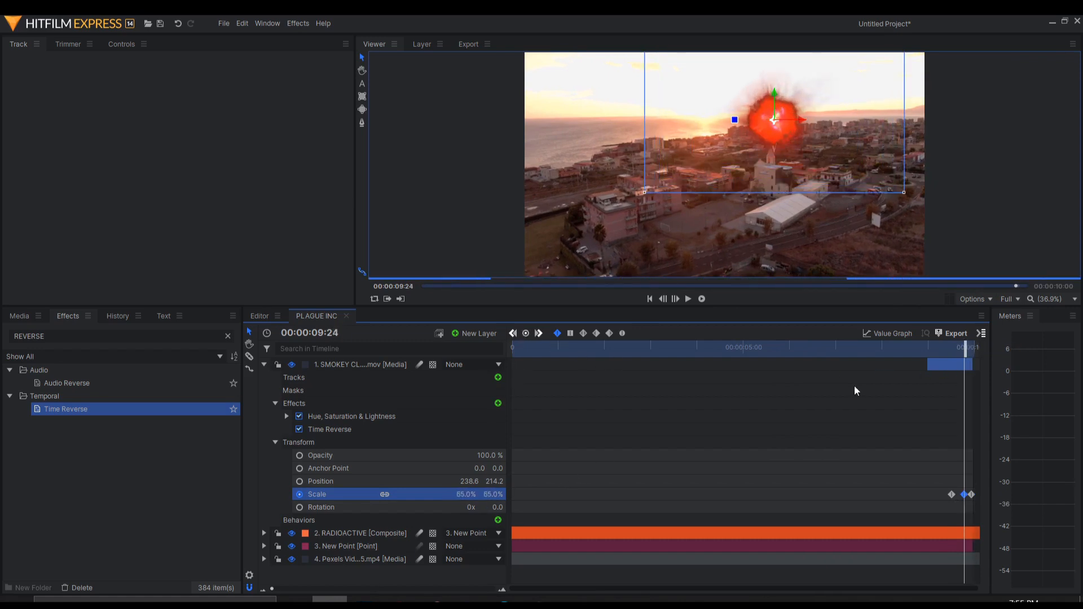
pyautogui.moveTo(954, 352); pyautogui.dragTo(965, 351)
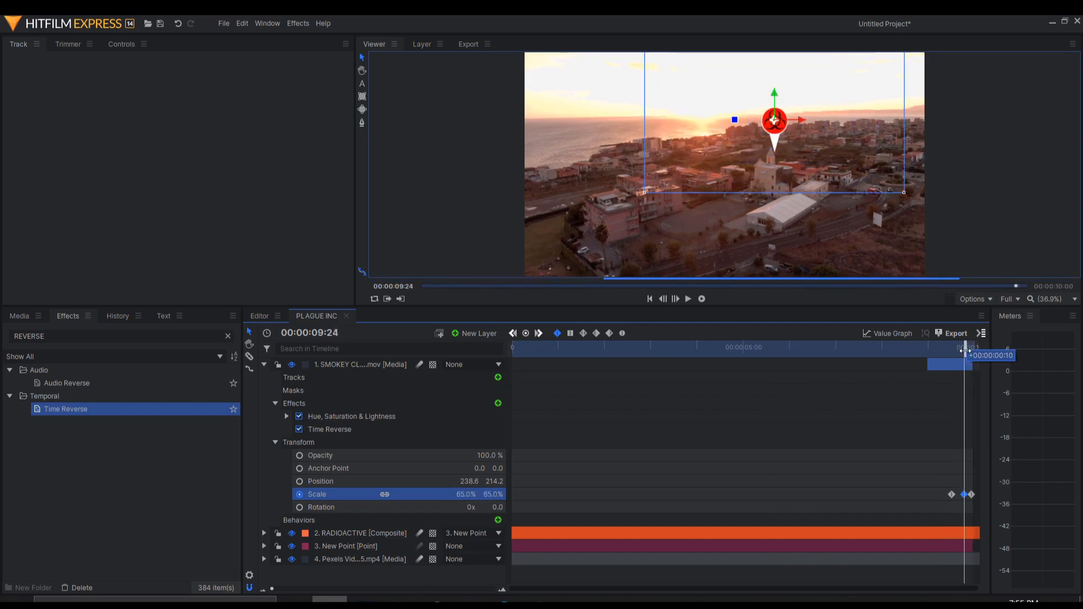
# Step: Keyframe the RADIOACTIVE layer's Scale from 24% at 00:00:09:24 to 0% at 00:00:09:29
pyautogui.click(264, 534)
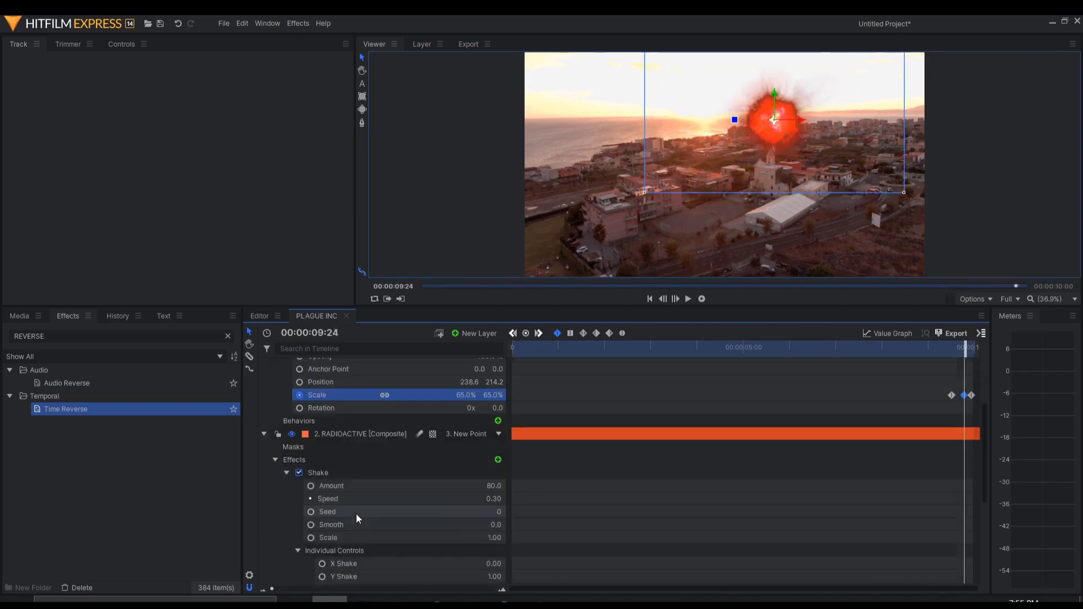
pyautogui.scroll(-4, 374, 523)
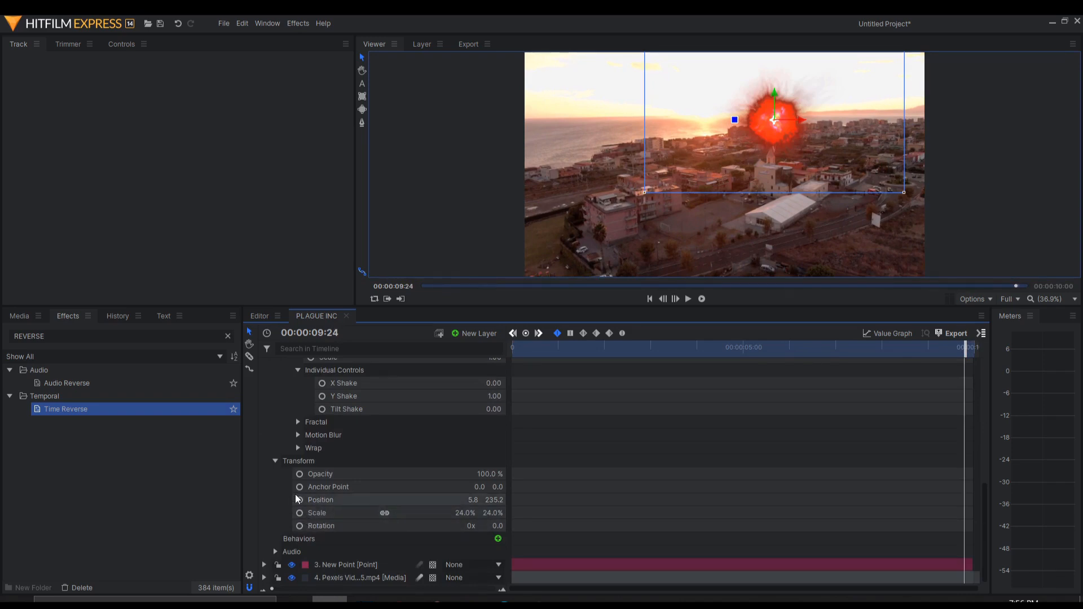
pyautogui.click(300, 513)
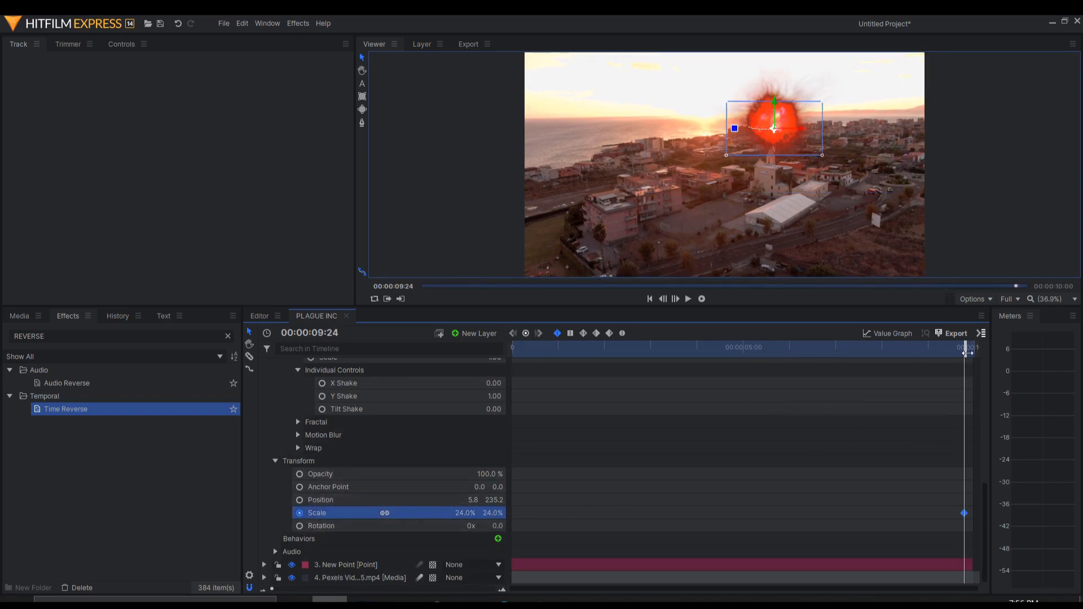
pyautogui.moveTo(967, 351); pyautogui.dragTo(973, 352)
pyautogui.click(496, 513)
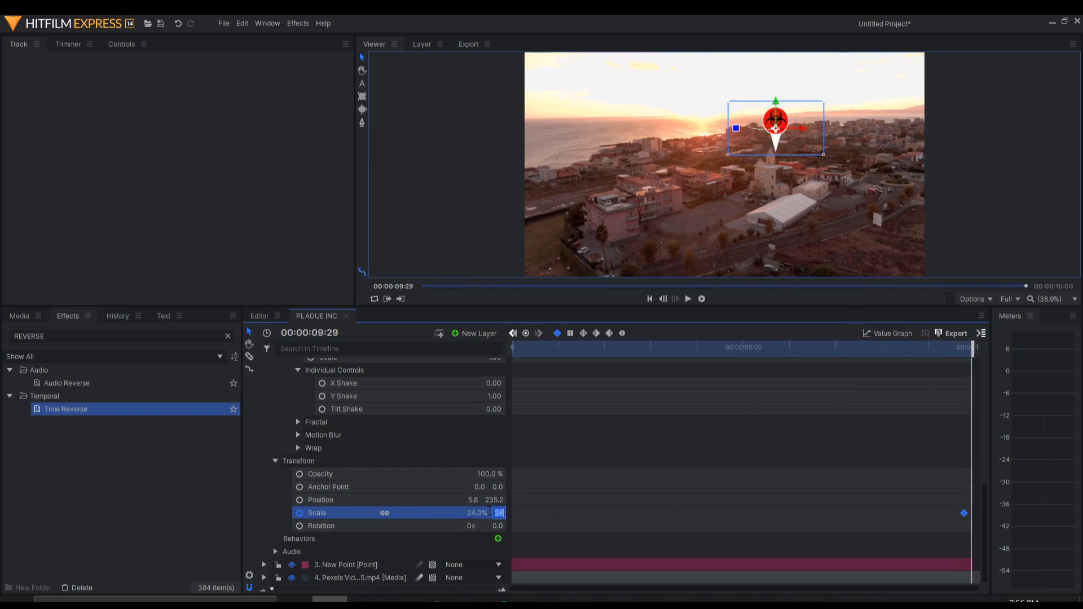
pyautogui.press('Return')
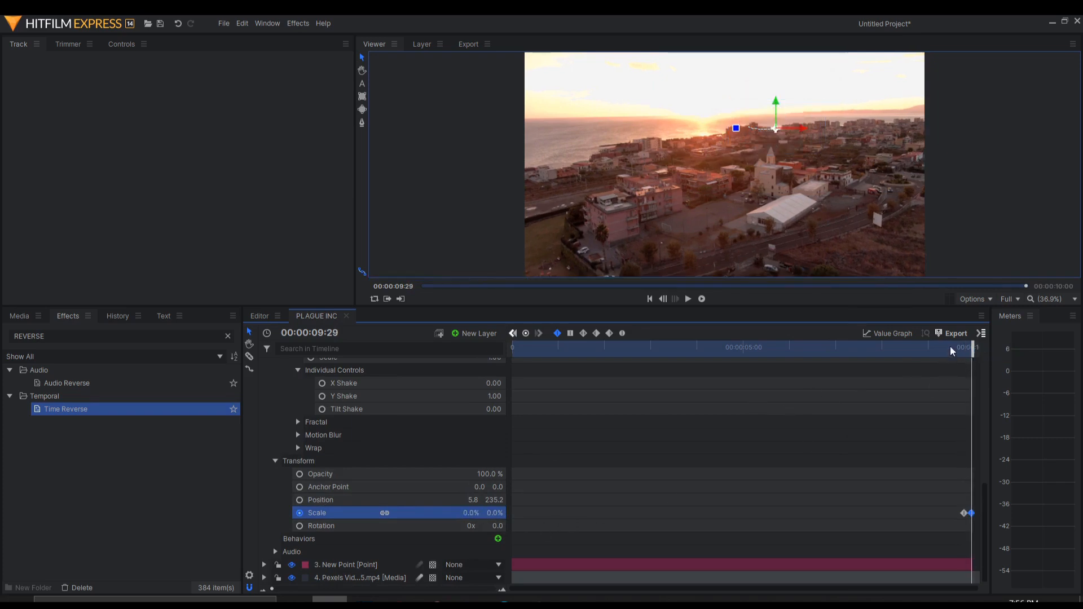
# Step: Scrub and preview the shot from 00:00:09:10 to the end to check the smoke burst and the shrinking marker
pyautogui.moveTo(965, 347); pyautogui.dragTo(987, 351)
pyautogui.click(944, 350)
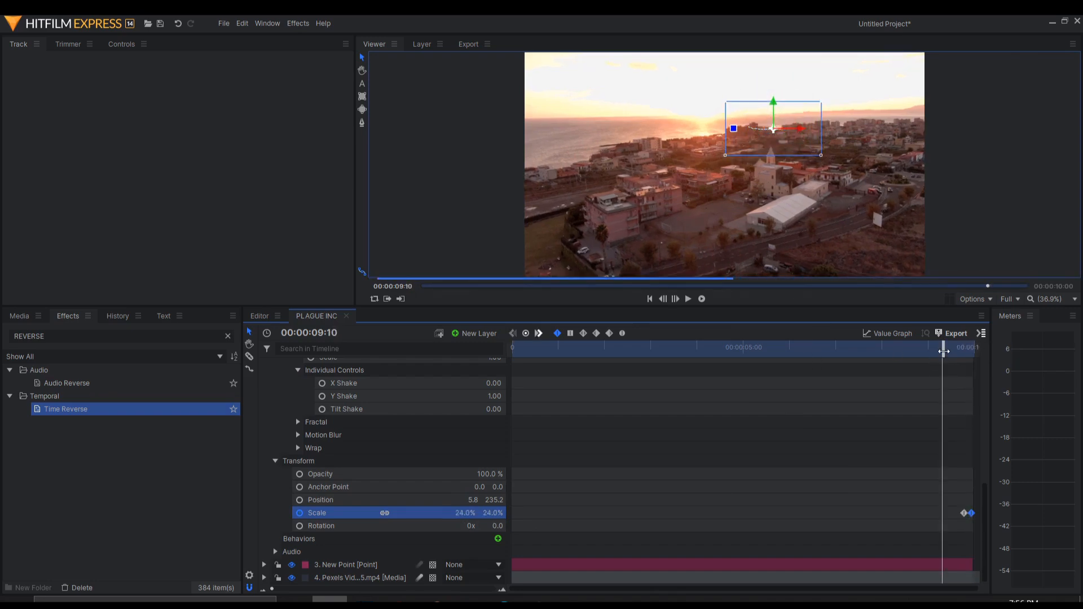
pyautogui.click(703, 299)
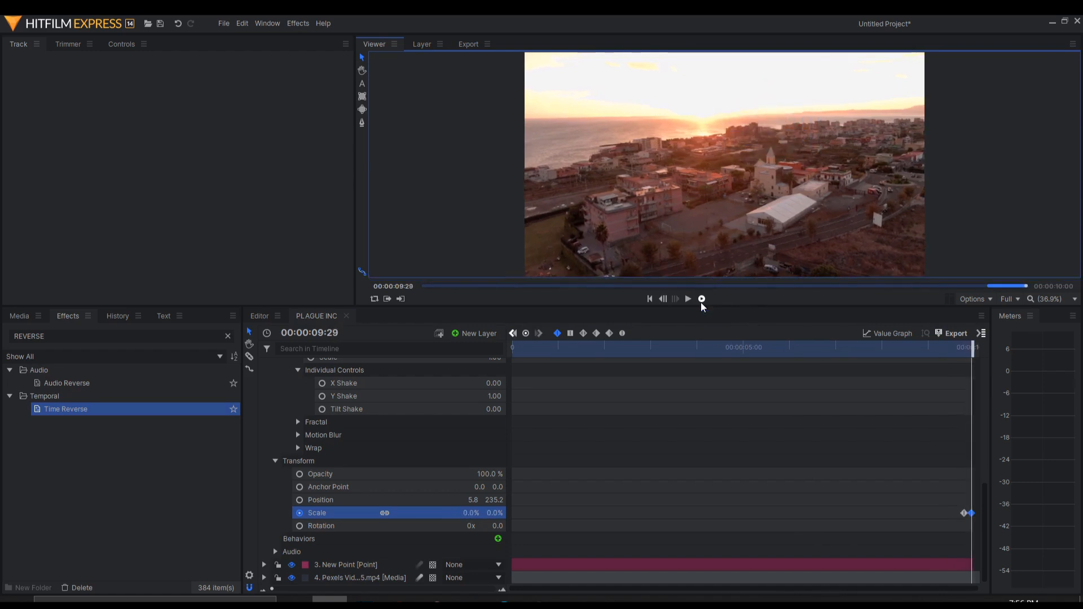
pyautogui.moveTo(954, 348); pyautogui.dragTo(943, 344)
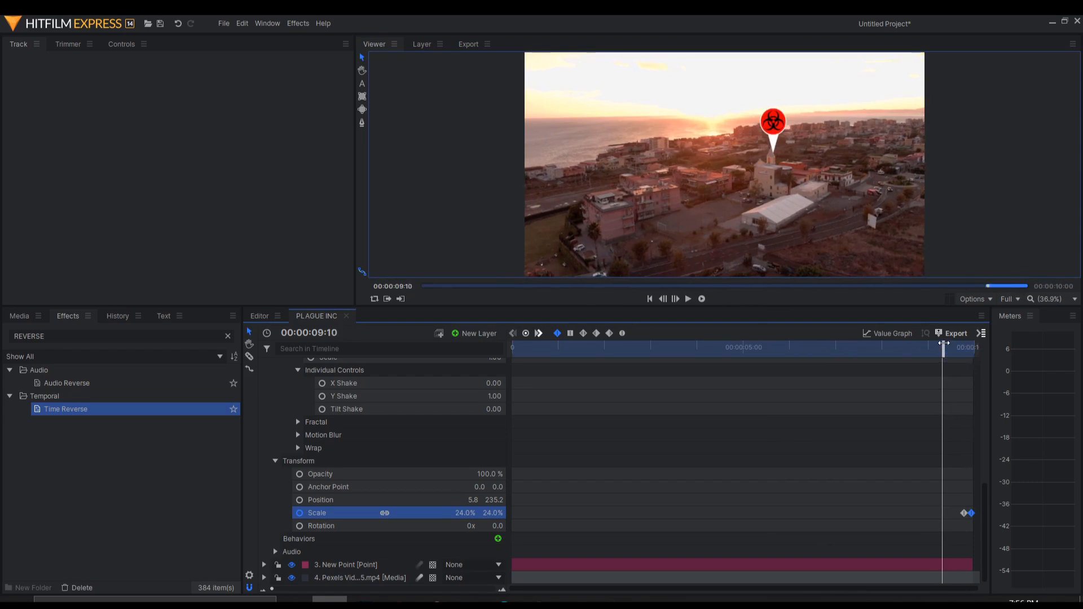
pyautogui.press('space')
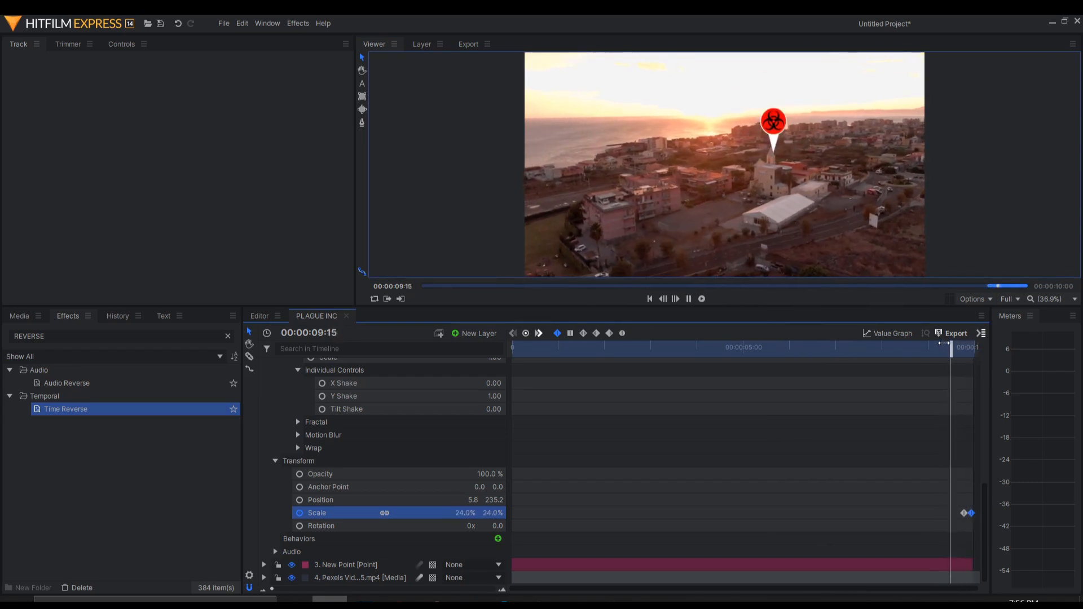
pyautogui.moveTo(963, 347); pyautogui.dragTo(955, 348)
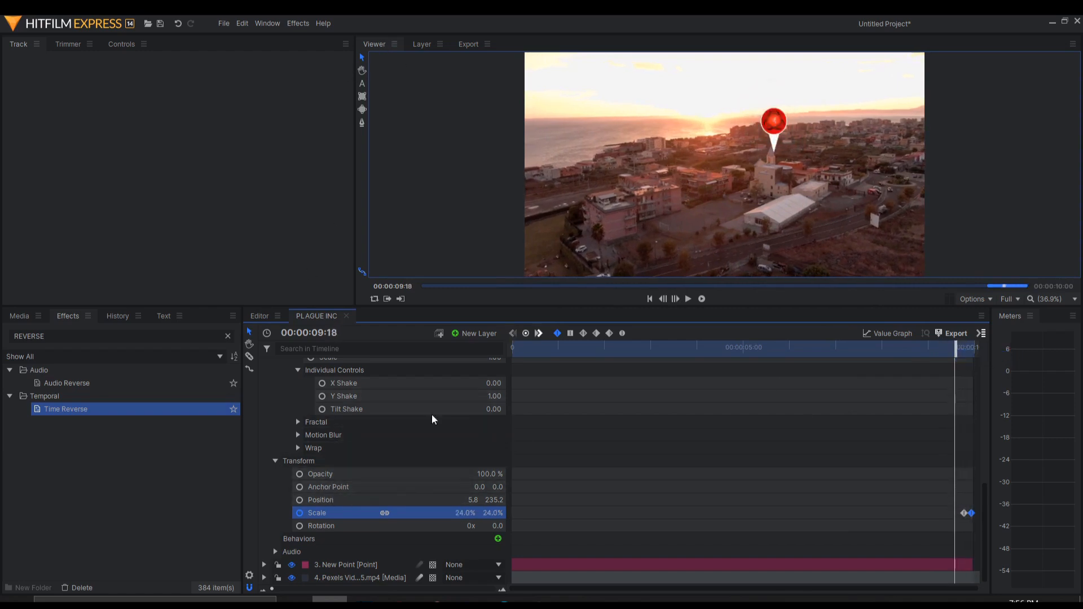
# Step: Center the marker's pivot by setting the RADIOACTIVE layer's Anchor Point to -12, 110 and Position to 5.8, 277.2, and check the shrink
pyautogui.scroll(5, 338, 445)
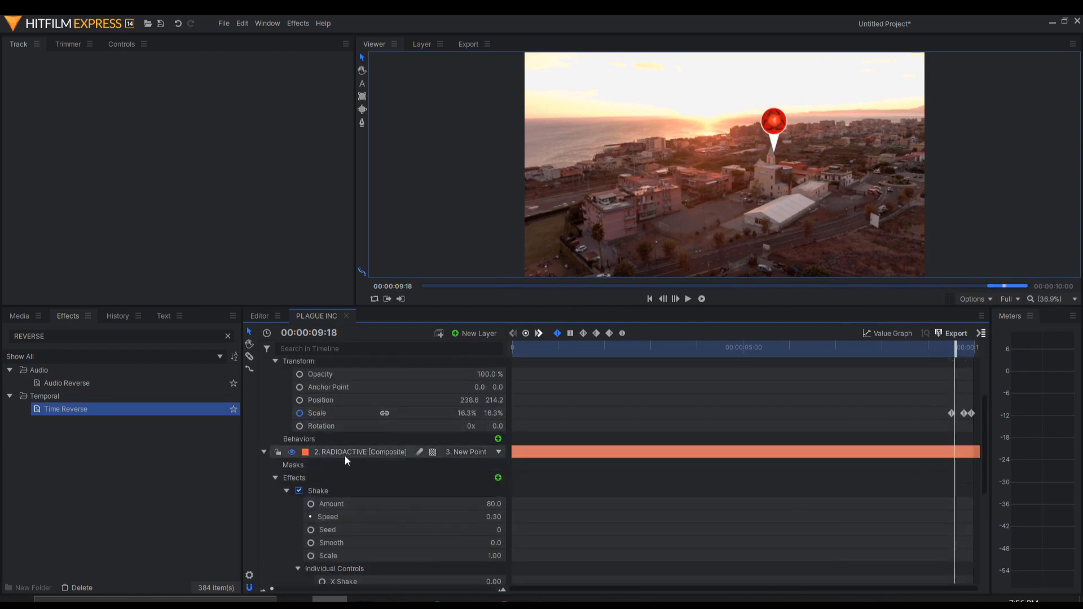
pyautogui.scroll(-5, 383, 459)
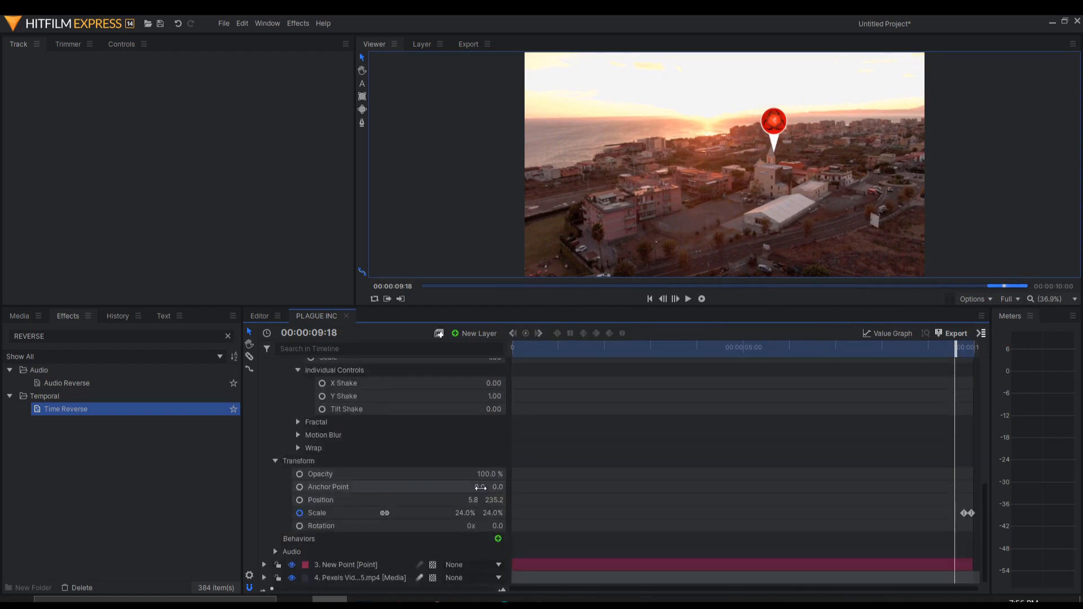
pyautogui.moveTo(480, 488); pyautogui.dragTo(510, 487)
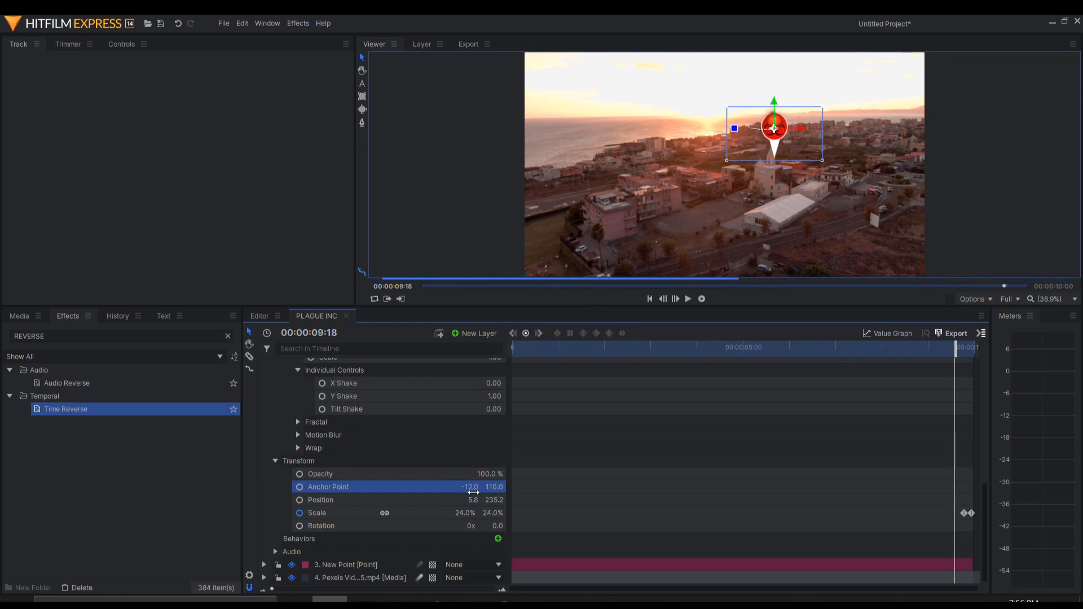
pyautogui.moveTo(495, 500); pyautogui.dragTo(501, 500)
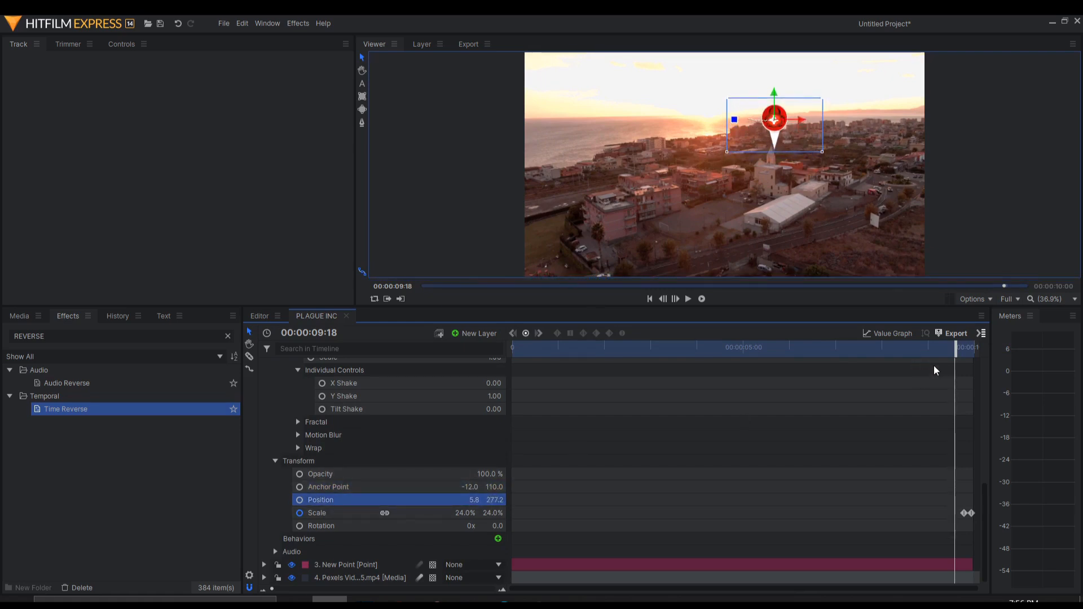
pyautogui.moveTo(951, 351); pyautogui.dragTo(973, 351)
# Step: Collapse the SMOKEY CLOUD layer and add a 0% Scale keyframe to the RADIOACTIVE layer at 00:00:00:00
pyautogui.scroll(8, 380, 441)
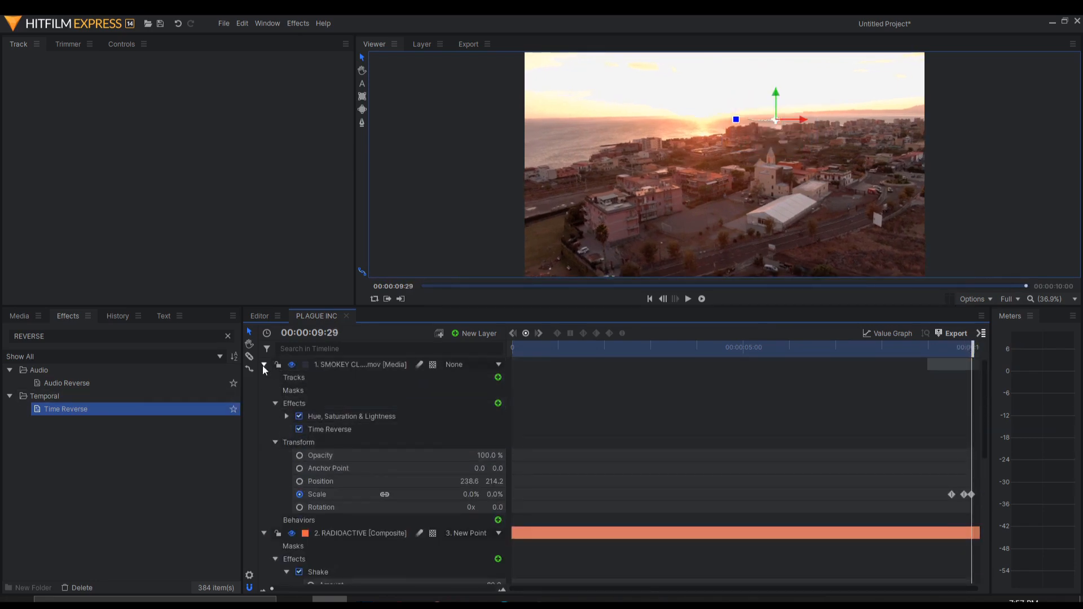
pyautogui.click(263, 365)
pyautogui.click(263, 377)
pyautogui.moveTo(948, 362); pyautogui.dragTo(512, 347)
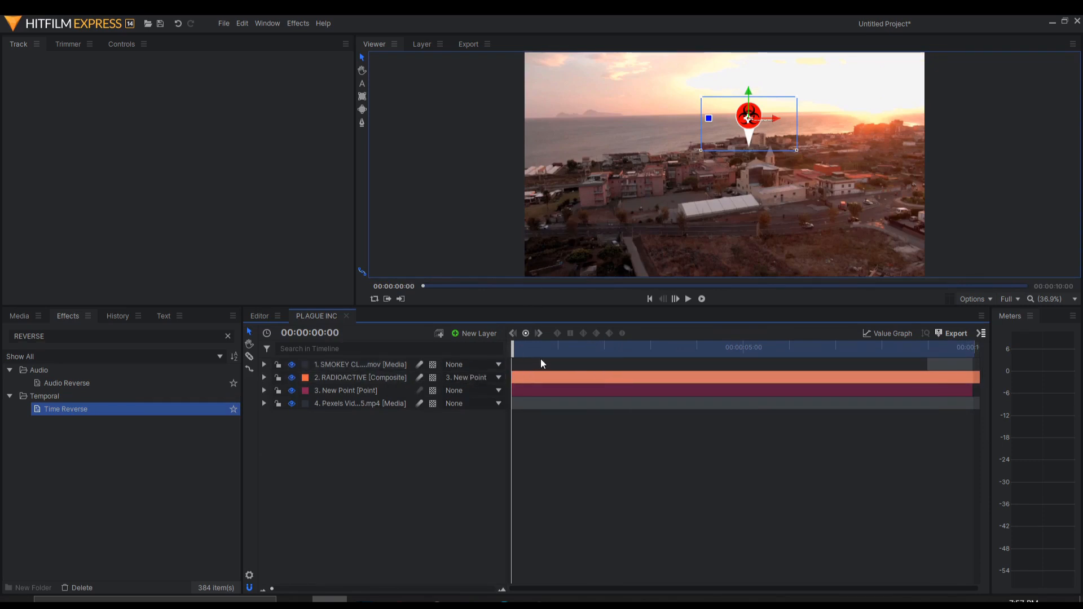
pyautogui.click(263, 377)
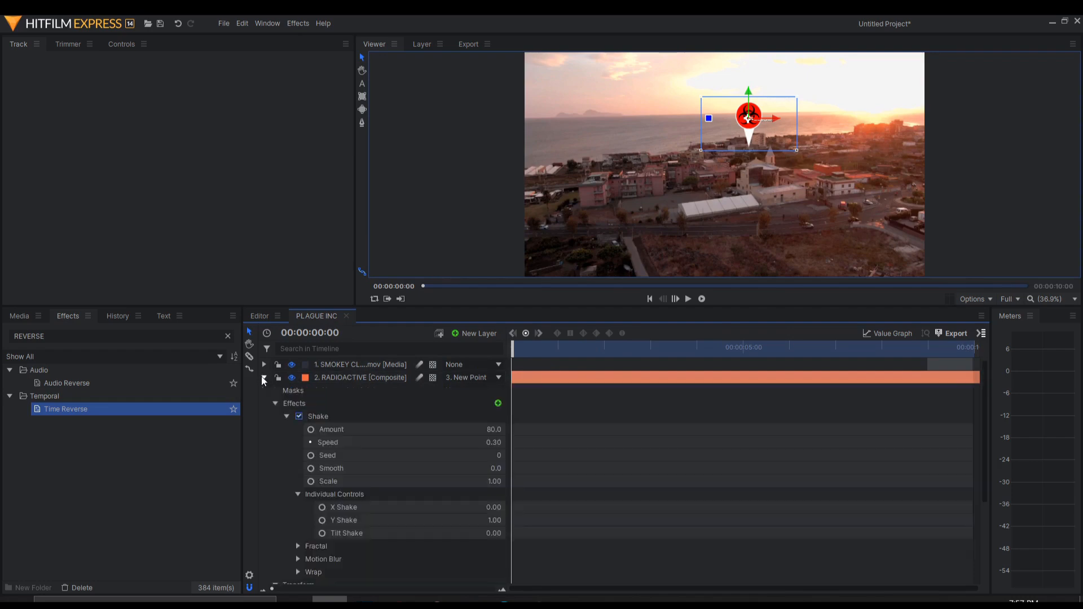
pyautogui.scroll(-3, 299, 434)
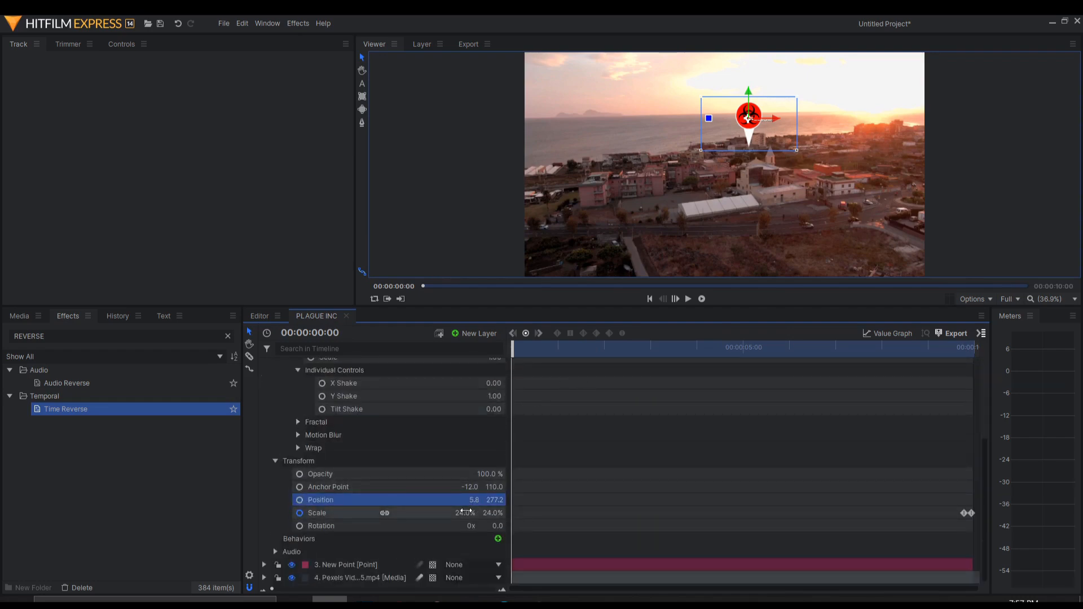
pyautogui.write('0')
pyautogui.press('Return')
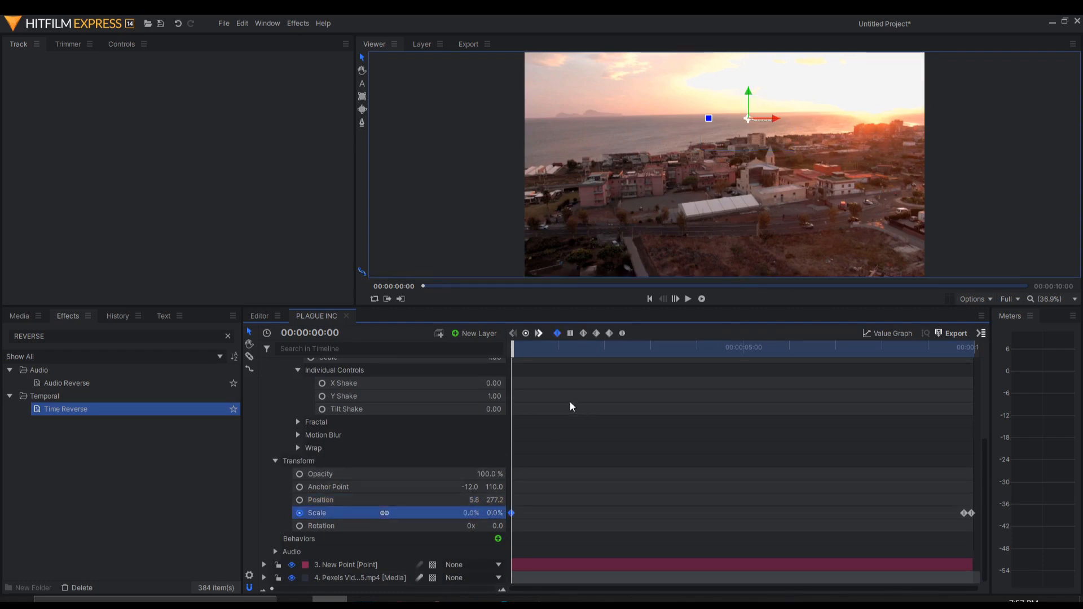
# Step: Copy the RADIOACTIVE layer's 24% Scale keyframe from 00:00:09:24 and place the copy a few frames after the timeline start
pyautogui.click(531, 352)
pyautogui.moveTo(960, 490); pyautogui.dragTo(962, 523)
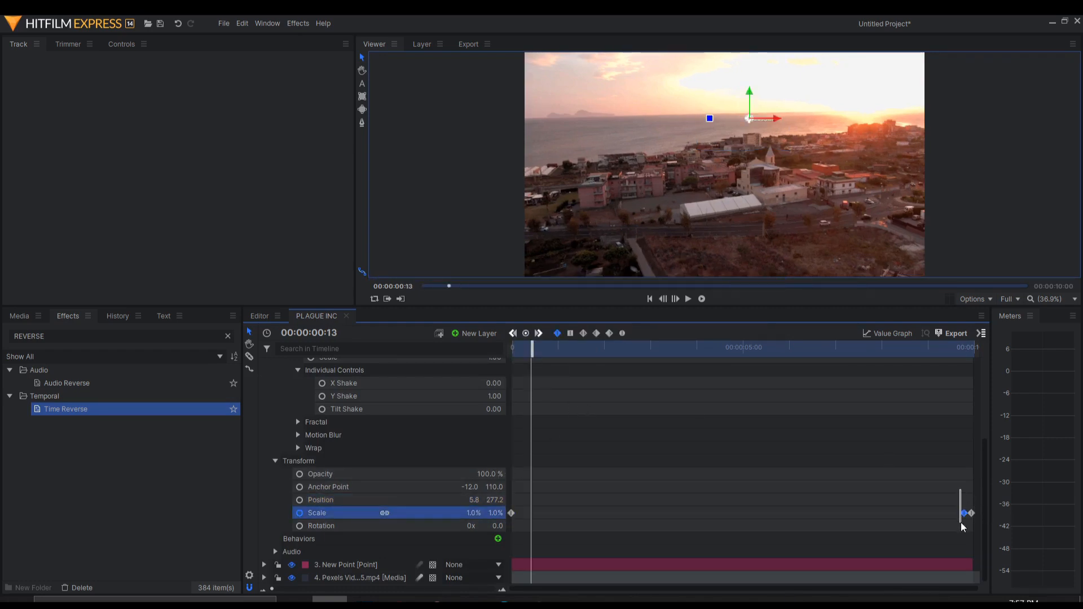
pyautogui.hotkey('ctrl', 'c')
pyautogui.hotkey('ctrl', 'v')
pyautogui.moveTo(532, 512); pyautogui.dragTo(519, 507)
# Step: Preview the shot from the first frame to check how the biohazard marker grows in
pyautogui.moveTo(515, 355)
pyautogui.mouseDown()
pyautogui.moveTo(506, 355)
pyautogui.moveTo(523, 347)
pyautogui.moveTo(511, 346)
pyautogui.mouseUp()
pyautogui.click(527, 347)
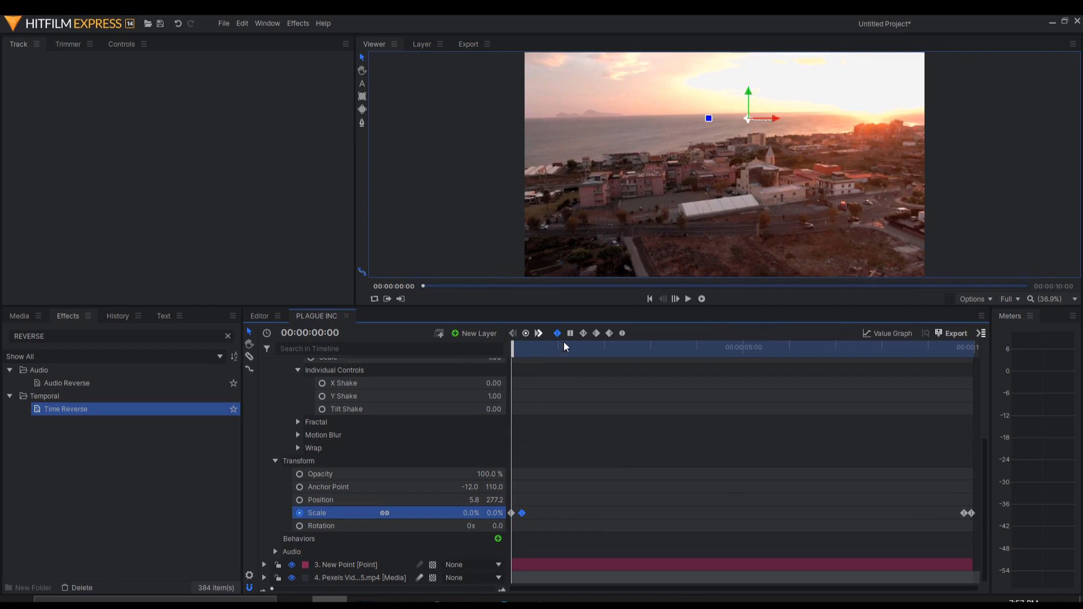
pyautogui.click(702, 299)
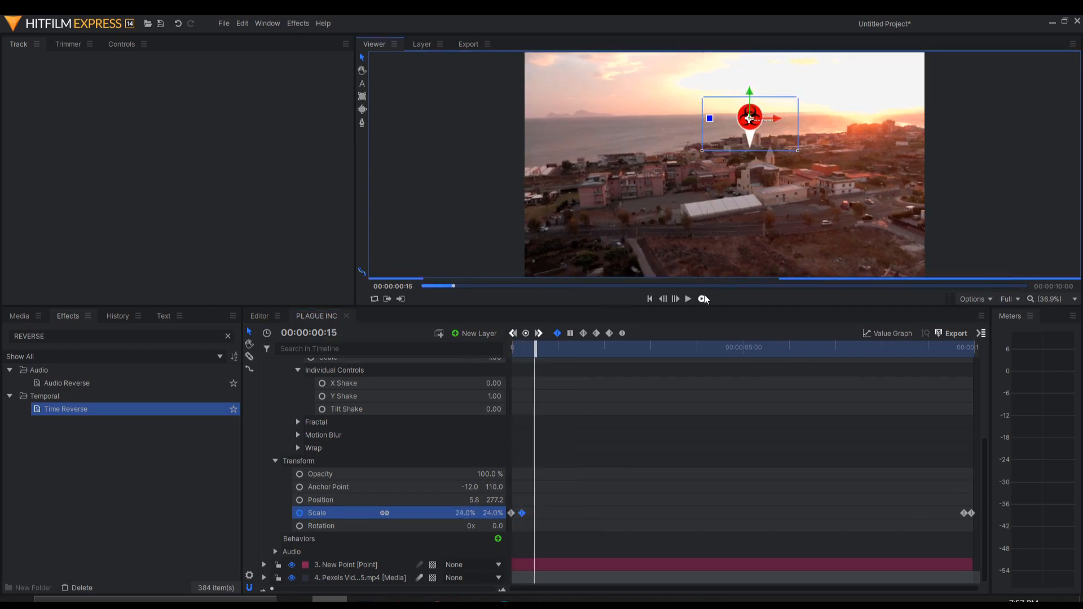
pyautogui.click(534, 353)
pyautogui.press('space')
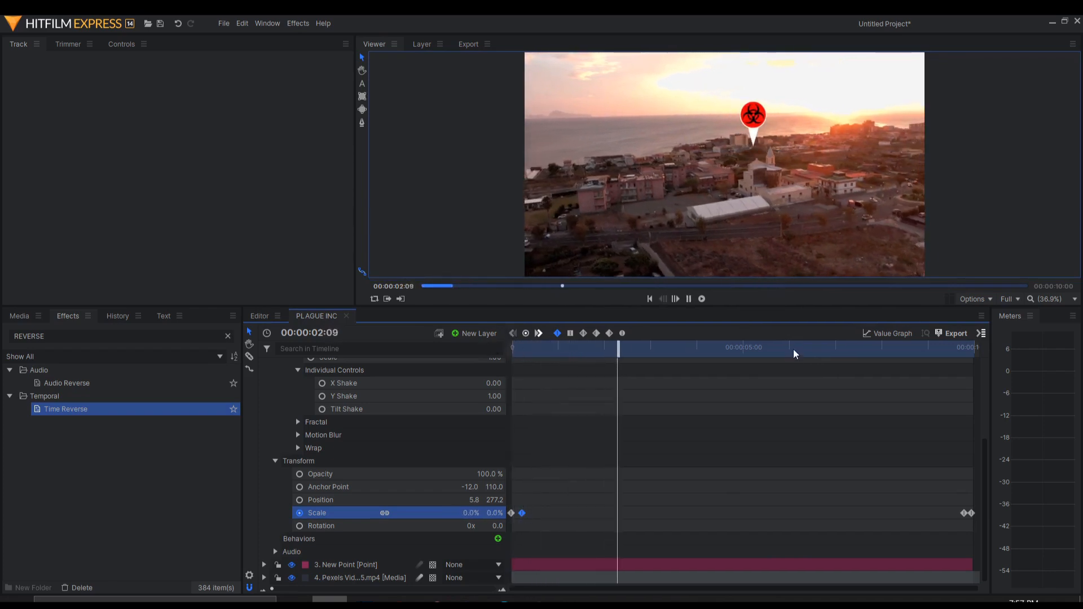
pyautogui.press('space')
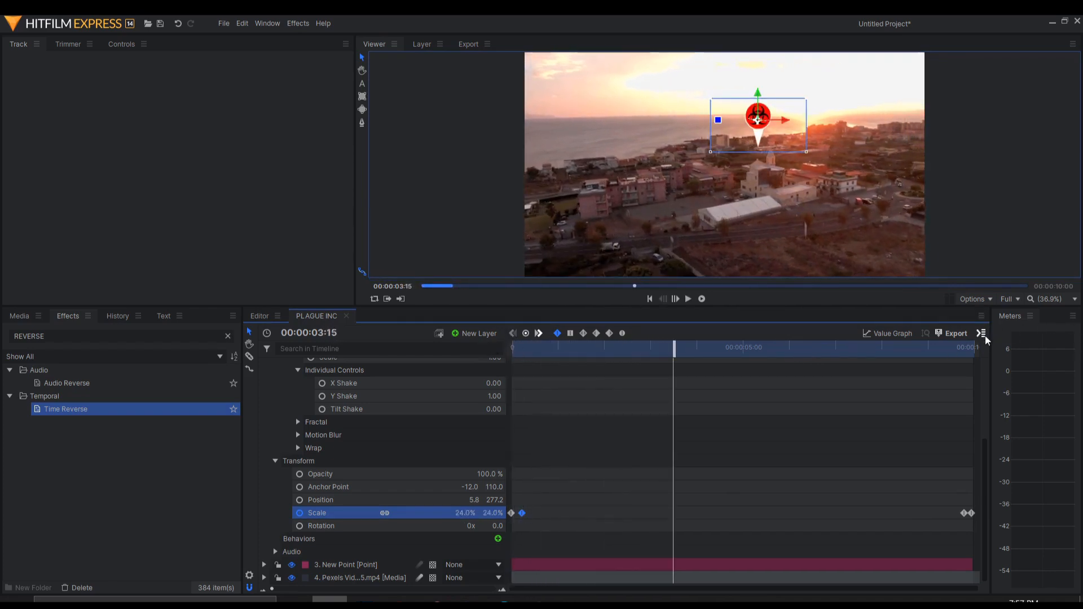
pyautogui.click(982, 334)
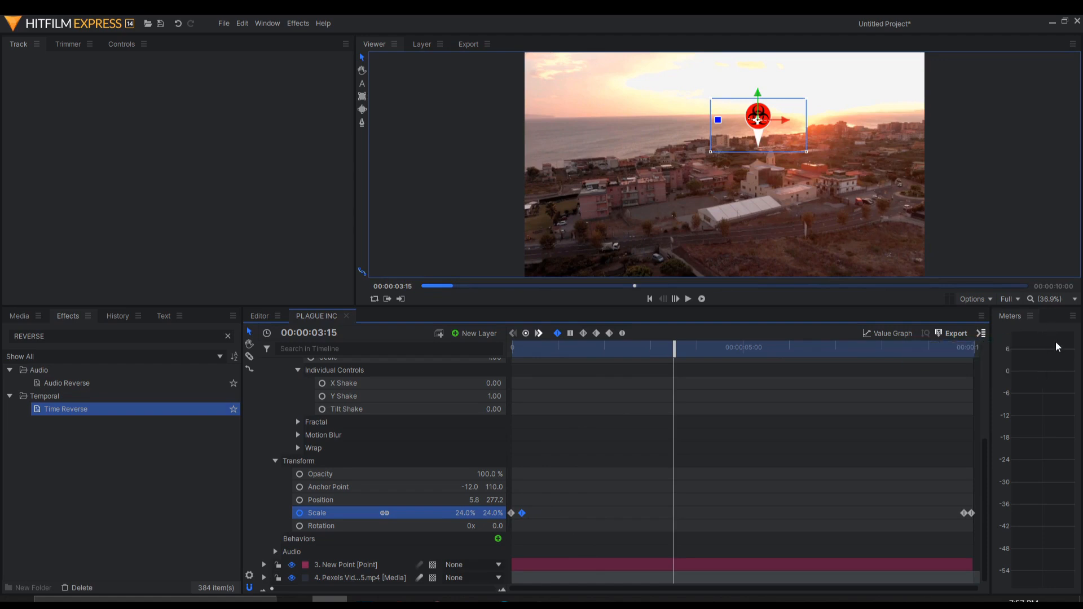